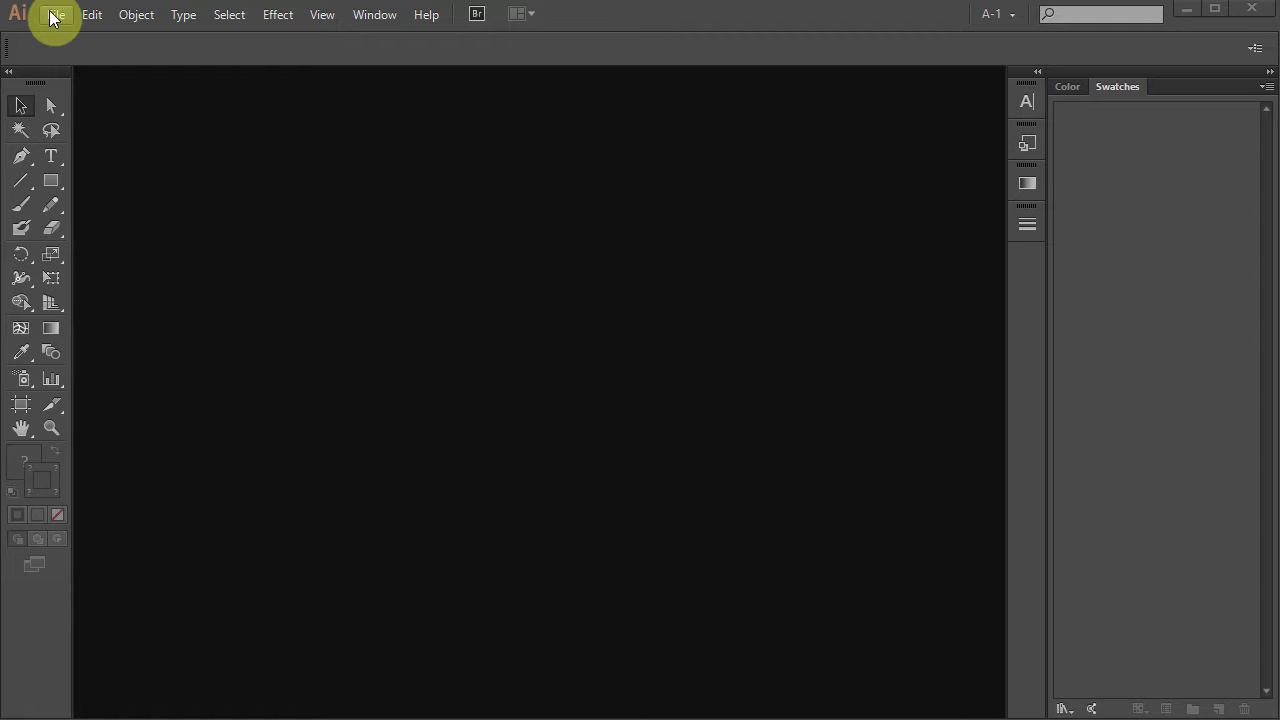
# Step: Create a new Web-profile document with one 960 x 560 px artboard in RGB colour mode
pyautogui.click(53, 15)
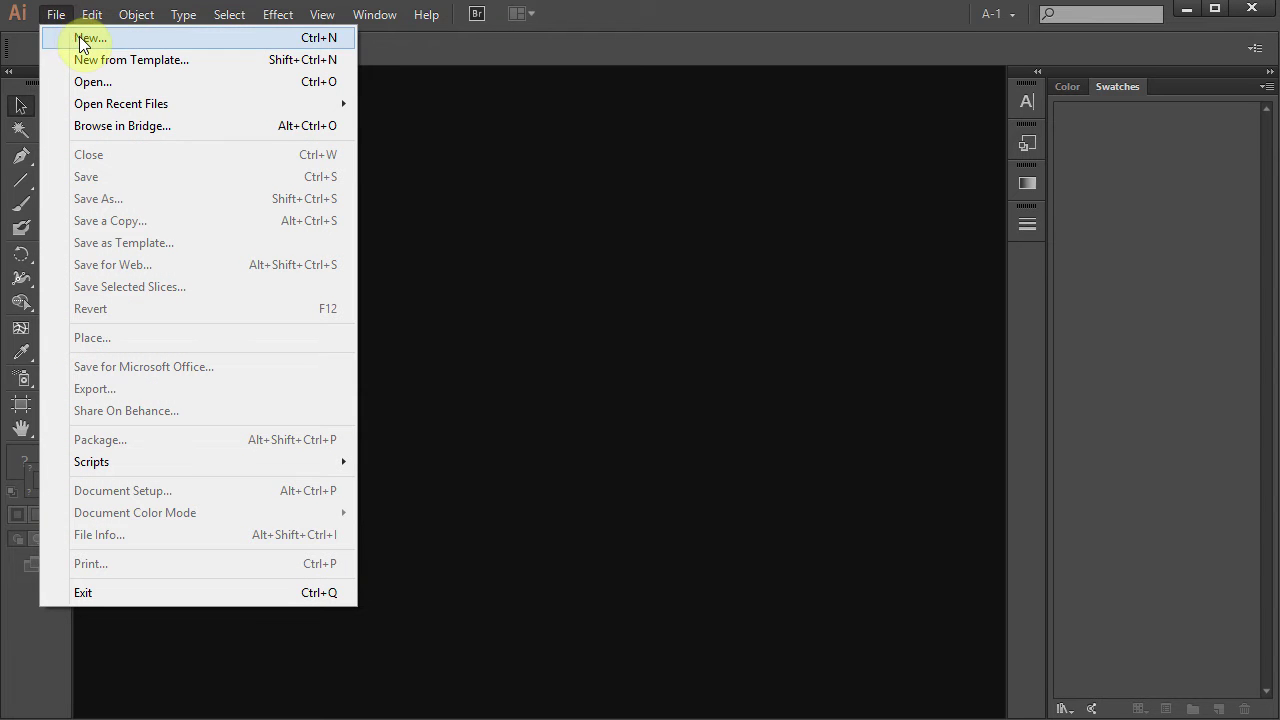
pyautogui.click(81, 40)
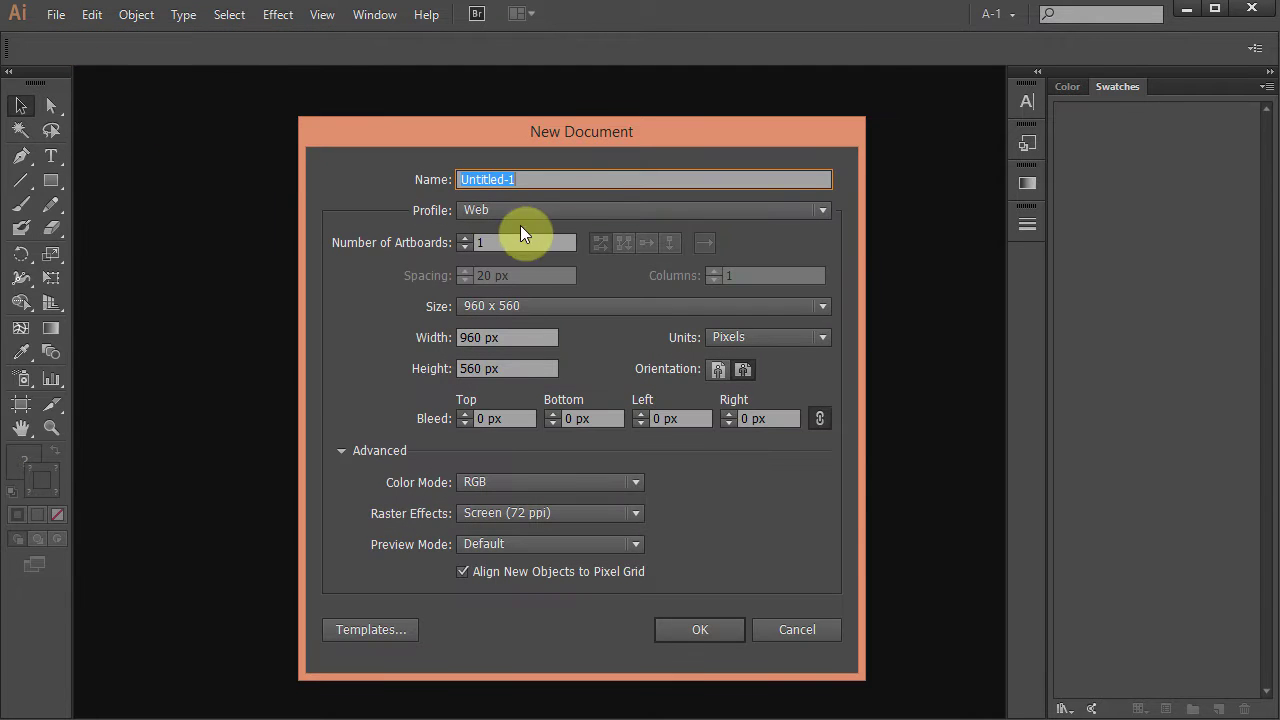
pyautogui.click(723, 635)
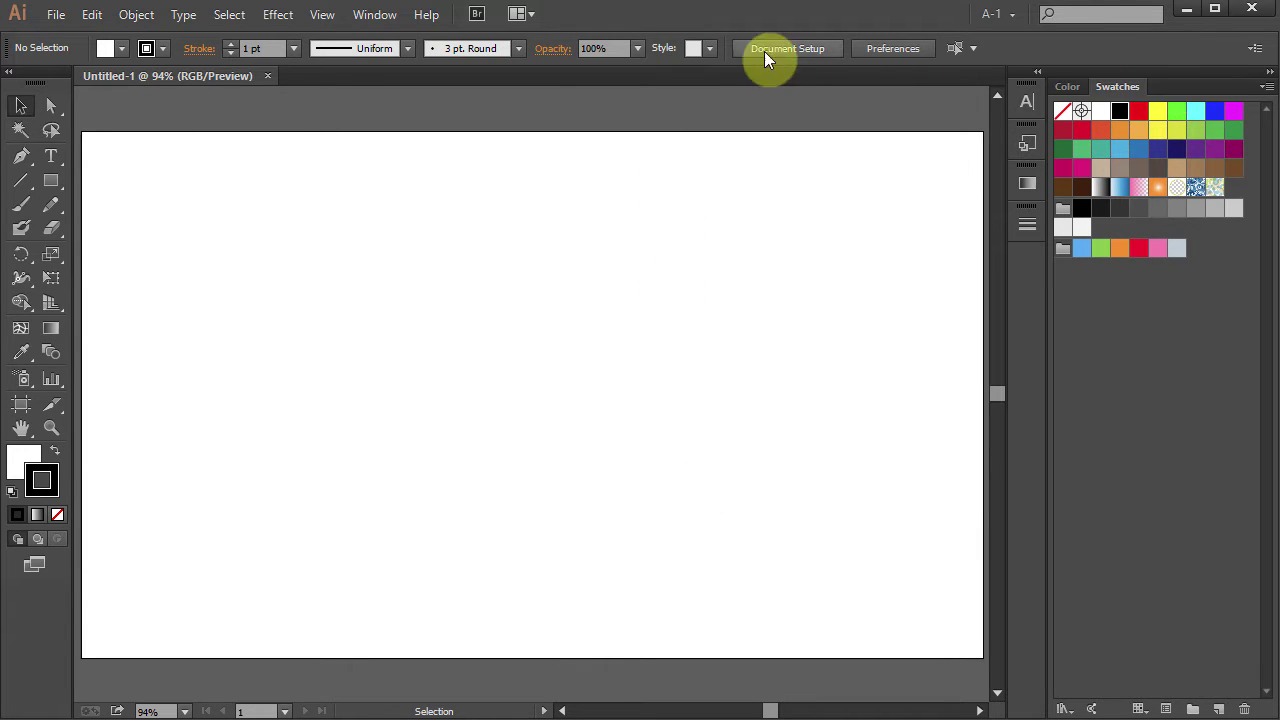
# Step: Show the Brushes panel and dock it above the Color and Swatches panels
pyautogui.click(370, 14)
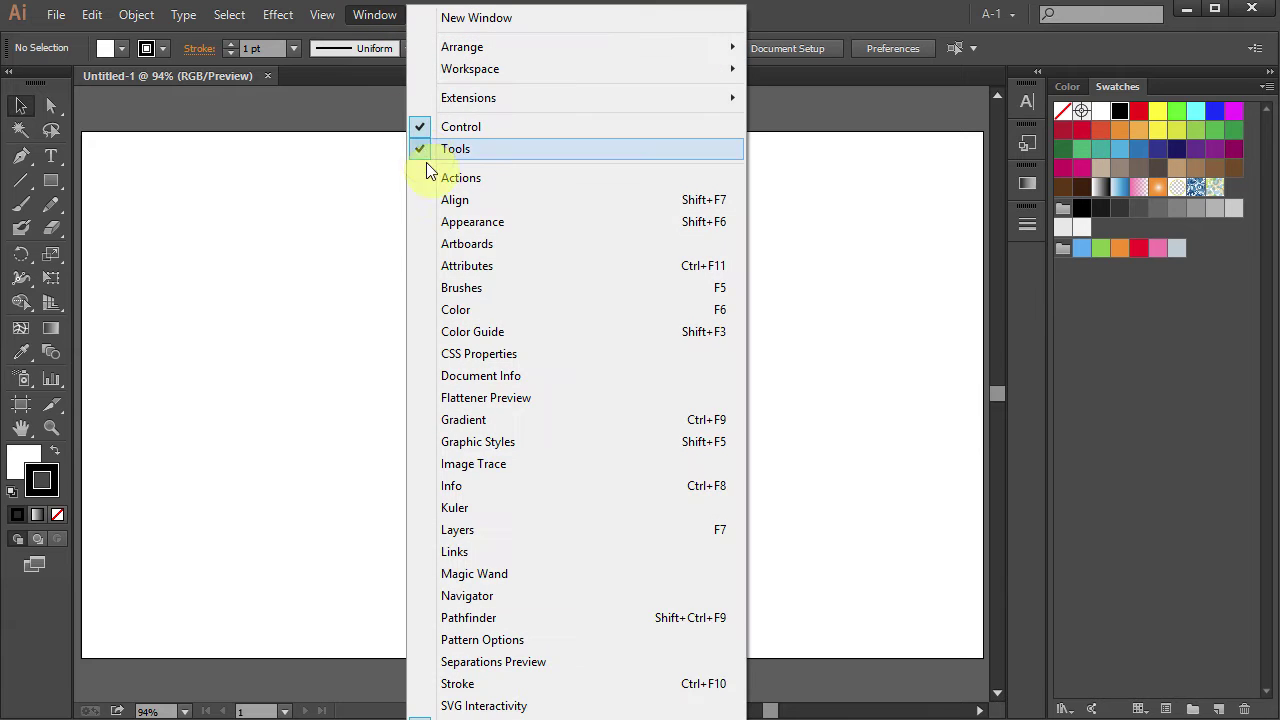
pyautogui.click(491, 288)
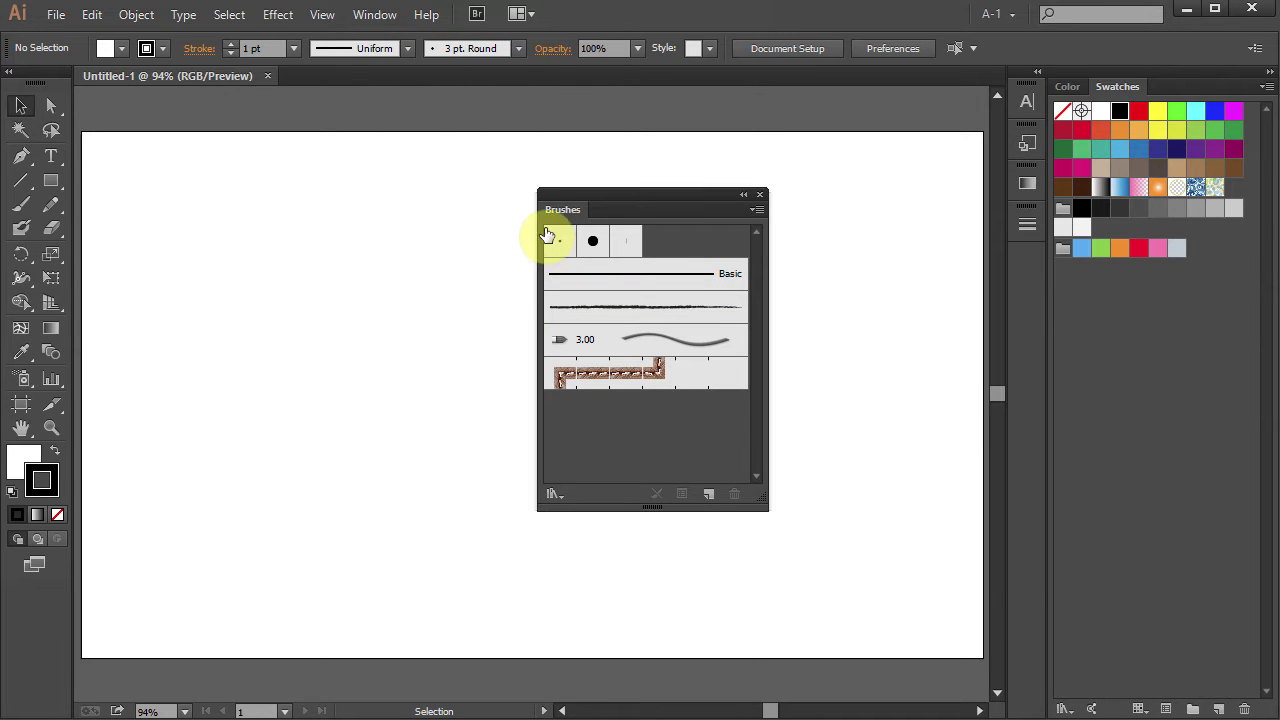
pyautogui.moveTo(555, 213)
pyautogui.mouseDown()
pyautogui.moveTo(1026, 94)
pyautogui.moveTo(1063, 63)
pyautogui.moveTo(1067, 75)
pyautogui.mouseUp()
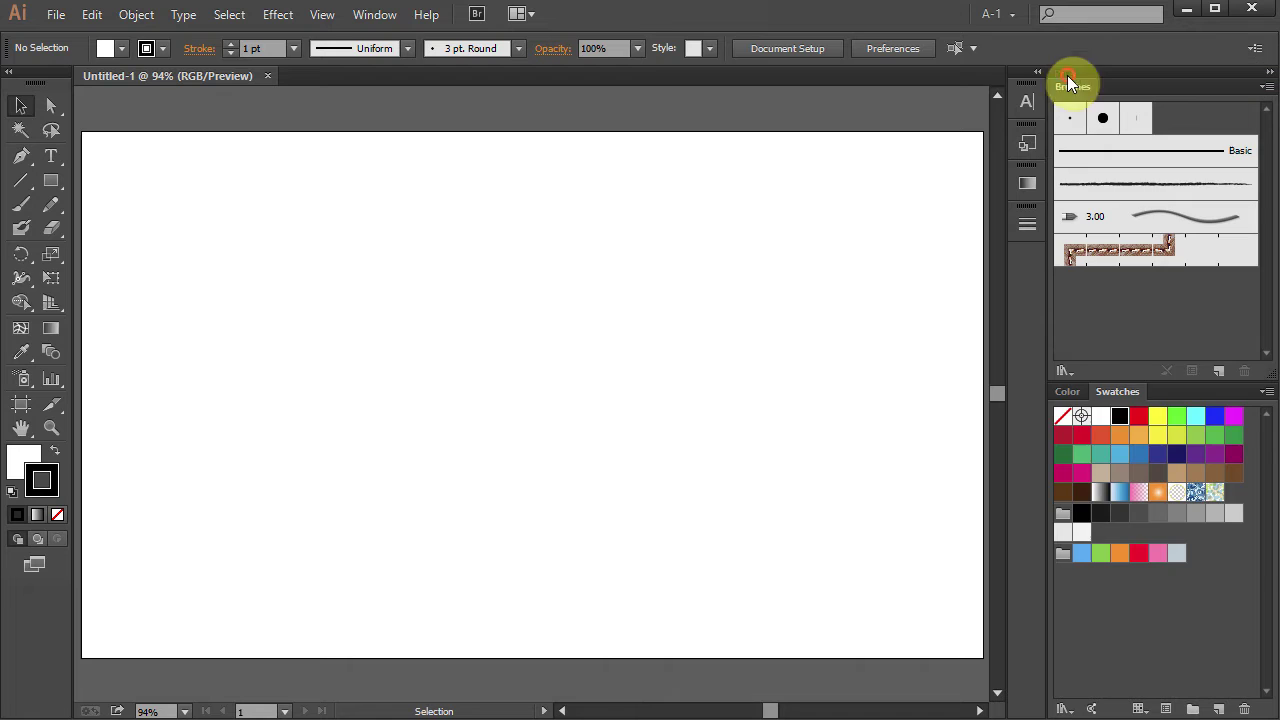
# Step: Draw a long, very thin horizontal ellipse about 464 px wide in the artboard's upper right, with black fill and no stroke
pyautogui.click(58, 514)
pyautogui.click(26, 458)
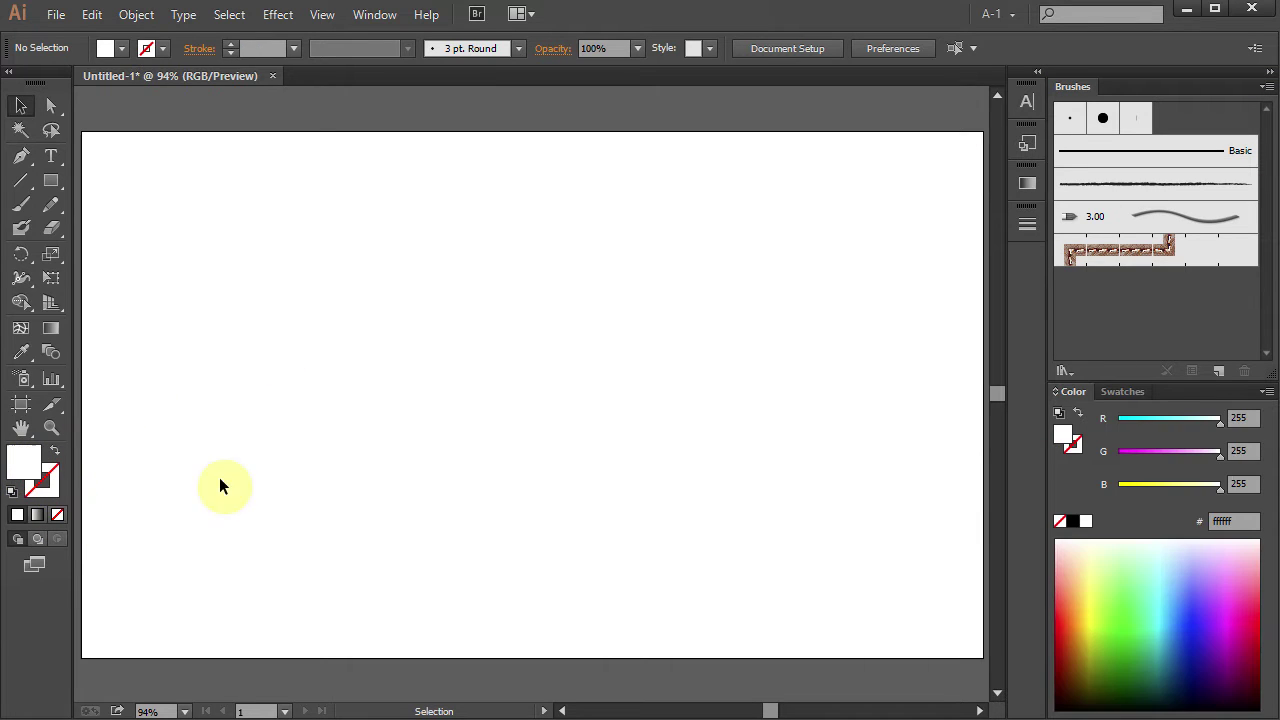
pyautogui.click(1071, 521)
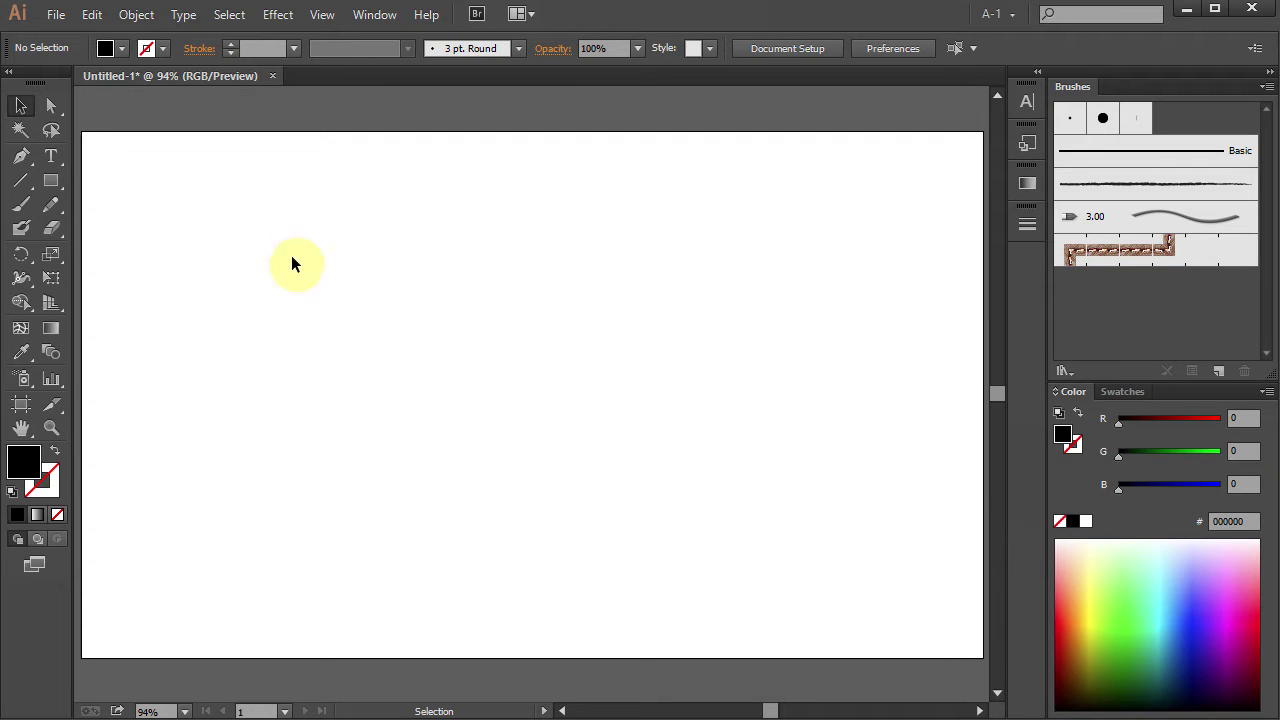
pyautogui.click(51, 183)
pyautogui.click(180, 228)
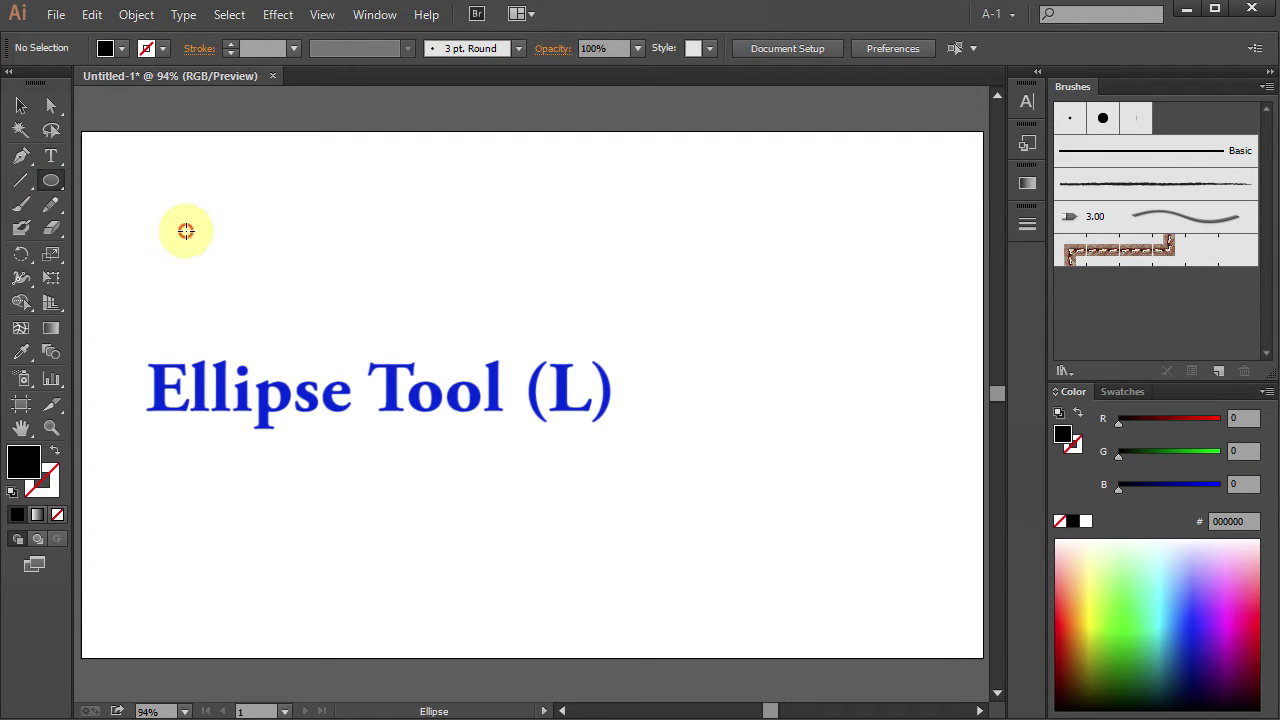
pyautogui.moveTo(536, 177); pyautogui.dragTo(972, 188)
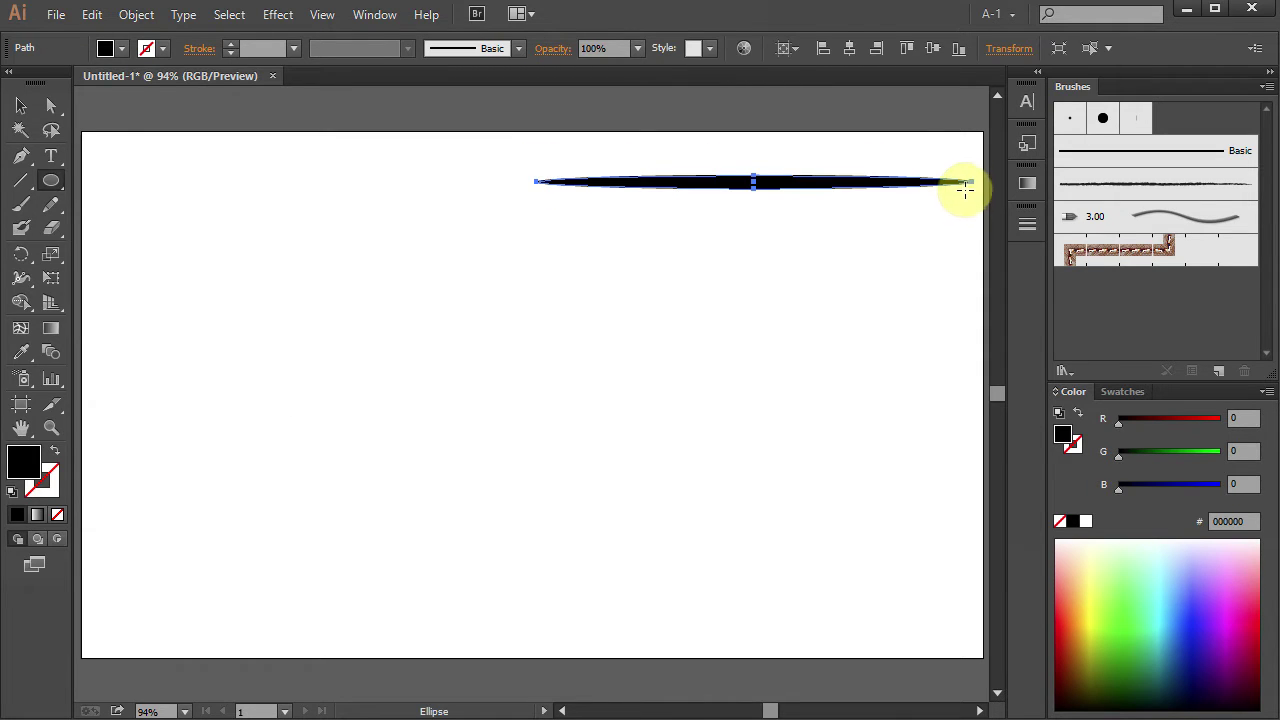
# Step: Create a new art brush from the thin black ellipse, with the colorization method set to Tints
pyautogui.press('v')
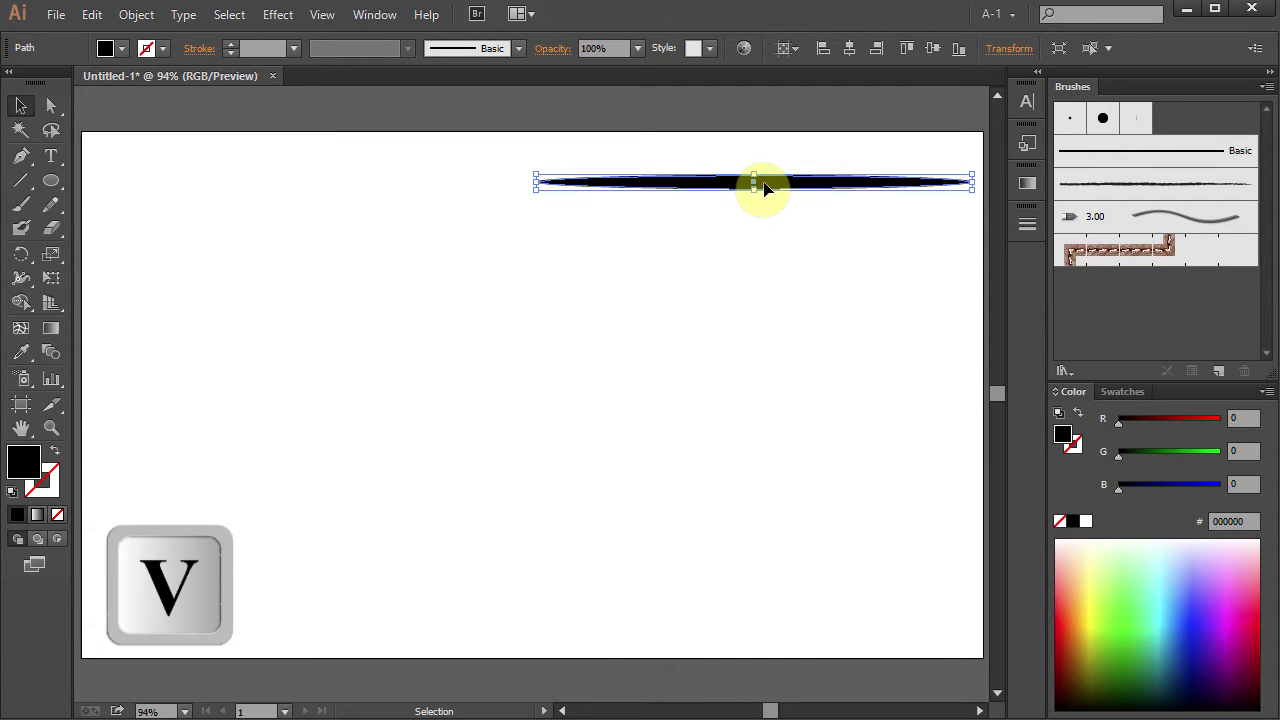
pyautogui.click(763, 188)
pyautogui.moveTo(763, 188)
pyautogui.mouseDown()
pyautogui.moveTo(1070, 160)
pyautogui.moveTo(1068, 148)
pyautogui.mouseUp()
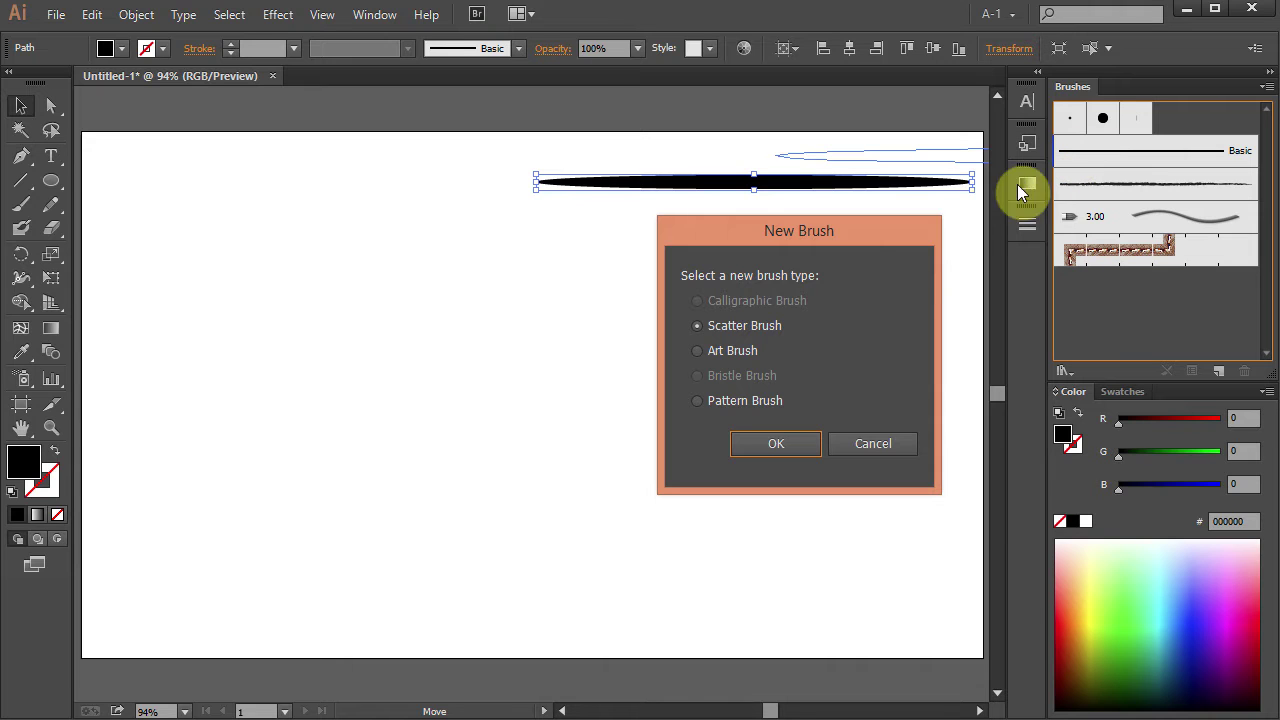
pyautogui.click(697, 354)
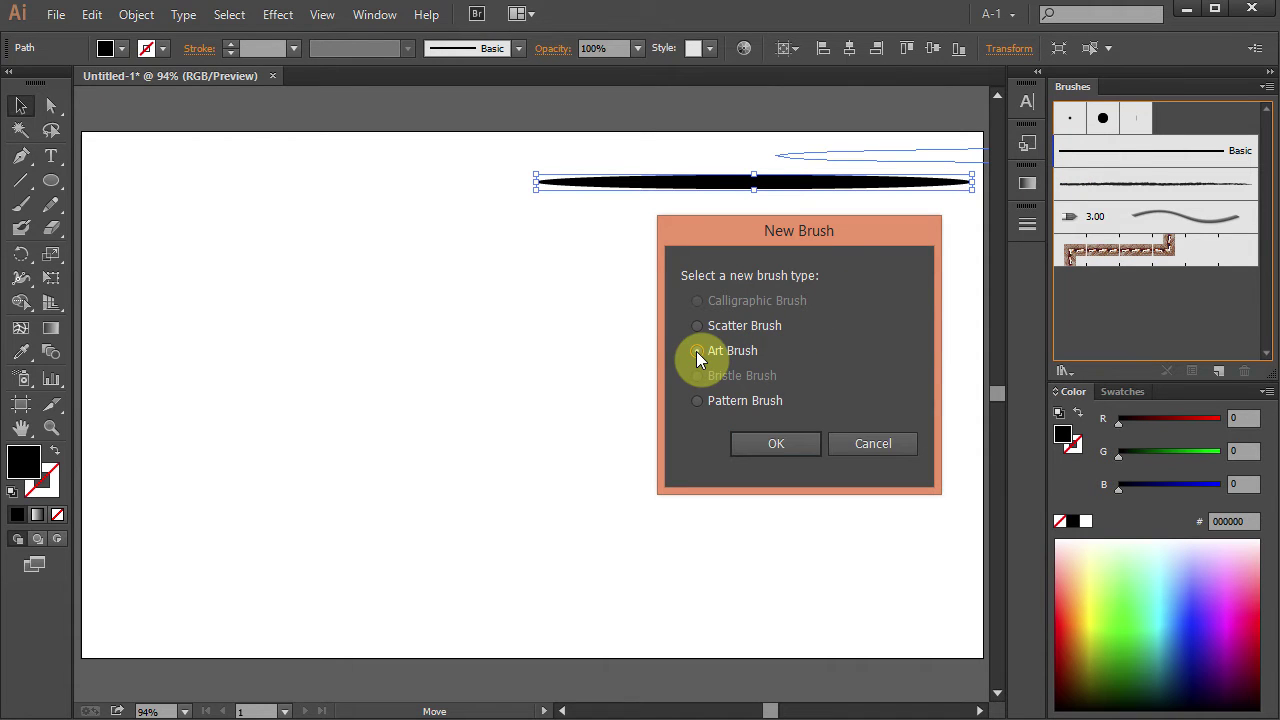
pyautogui.click(793, 444)
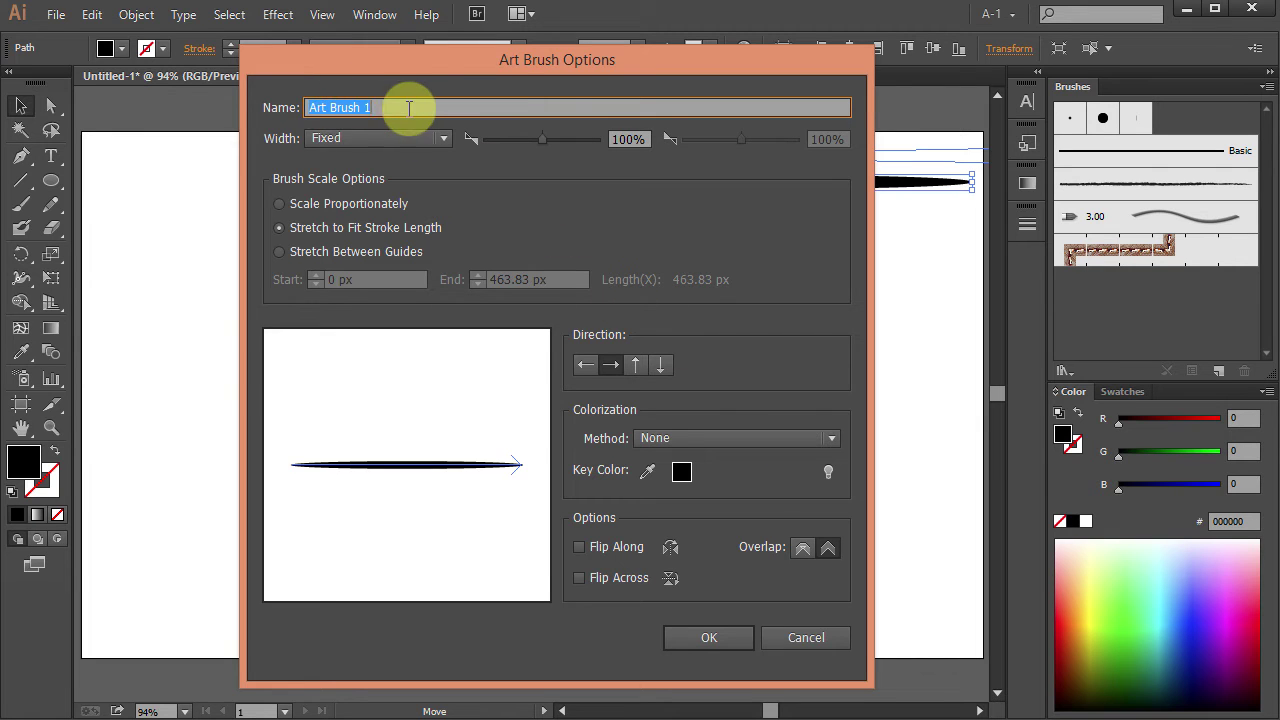
pyautogui.click(833, 436)
pyautogui.click(717, 481)
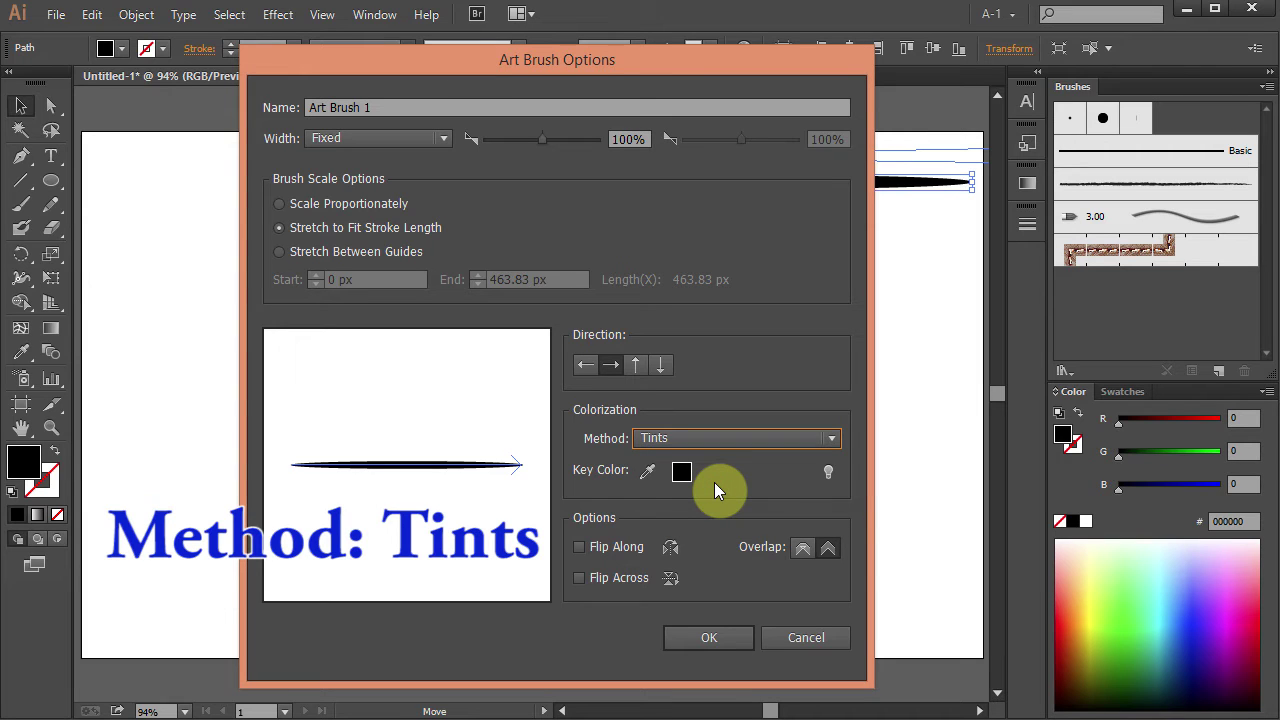
pyautogui.click(741, 633)
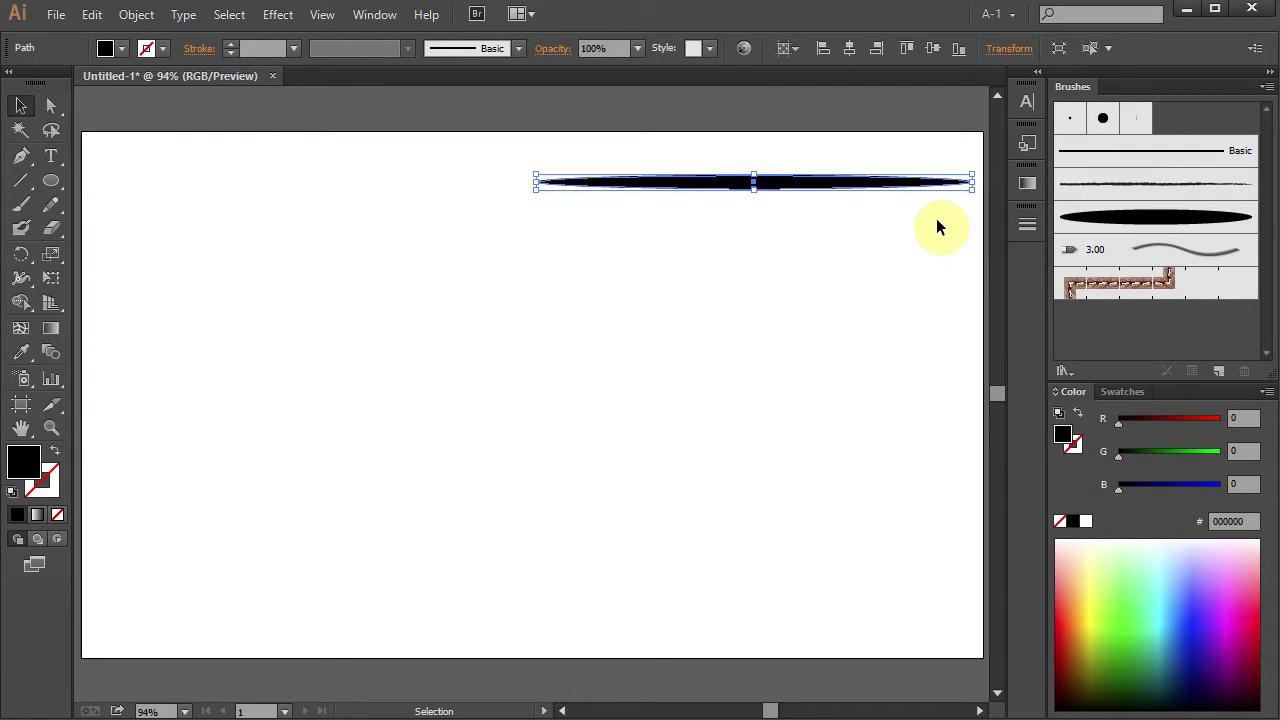
# Step: Paint a wavy horizontal line with the Paintbrush and the new elliptical art brush, beside the ellipse in the artboard's upper left
pyautogui.click(880, 242)
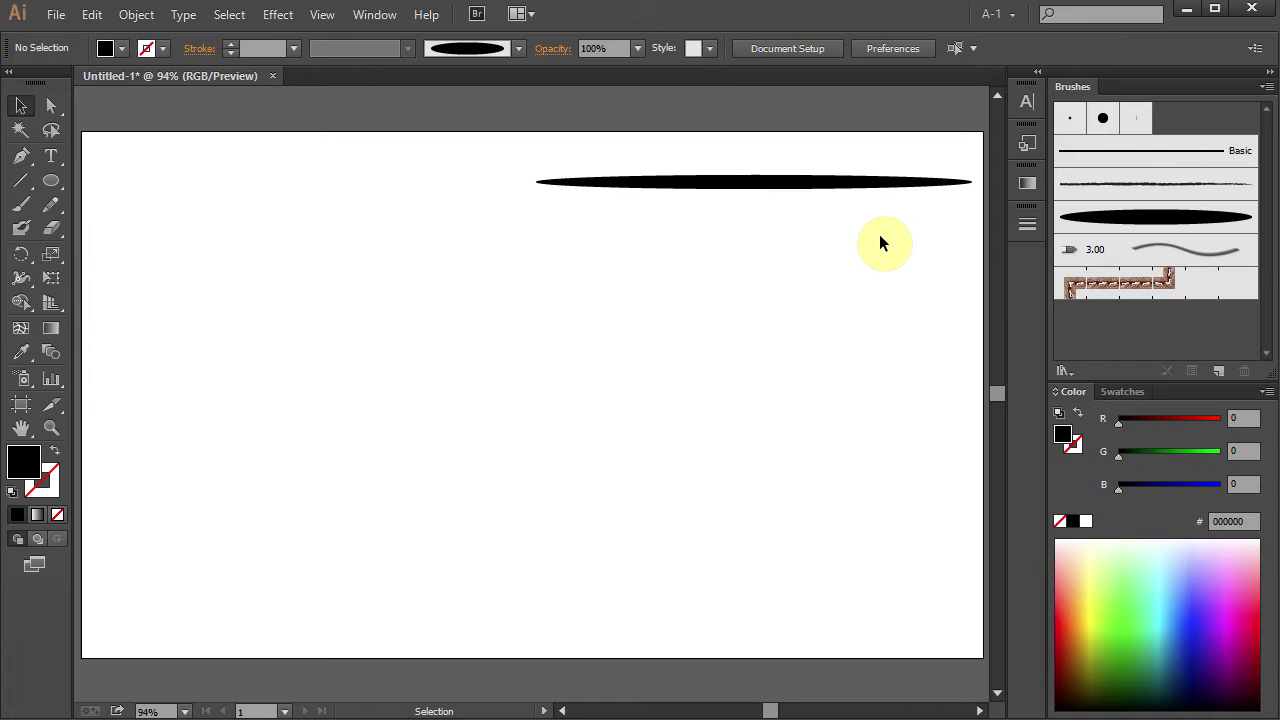
pyautogui.press('b')
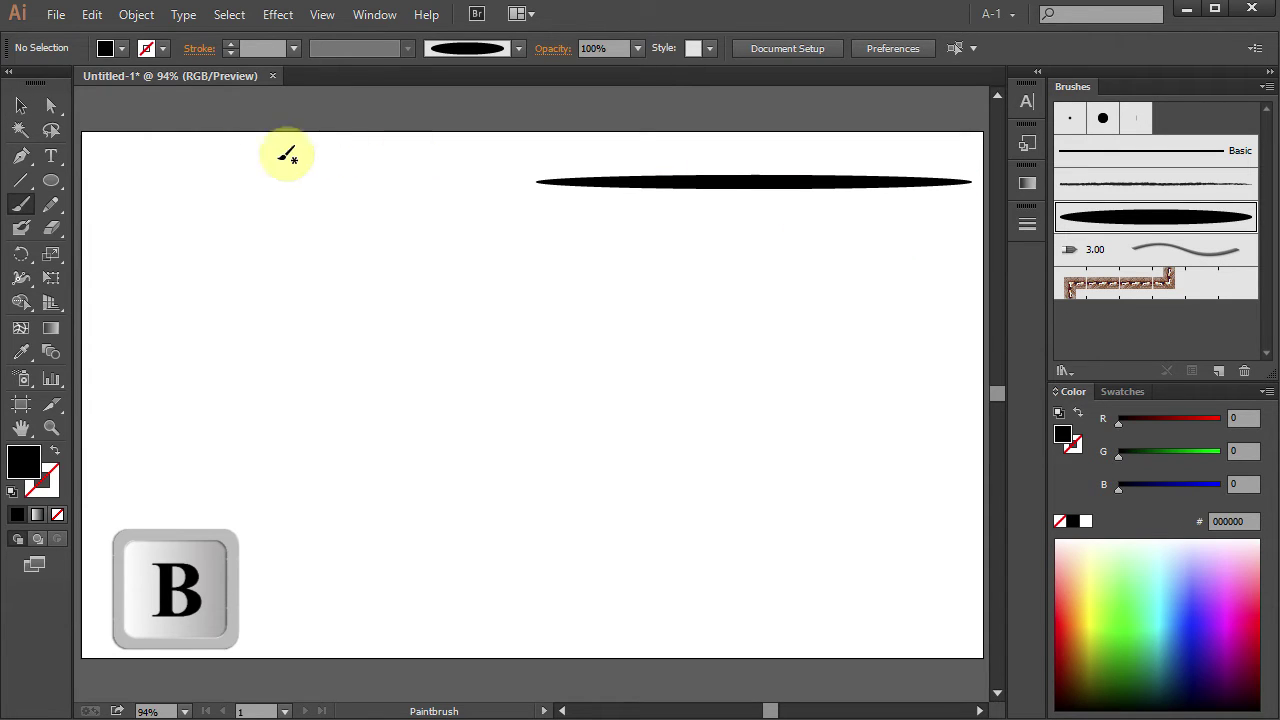
pyautogui.moveTo(103, 205)
pyautogui.mouseDown()
pyautogui.moveTo(158, 185)
pyautogui.moveTo(377, 225)
pyautogui.moveTo(488, 203)
pyautogui.mouseUp()
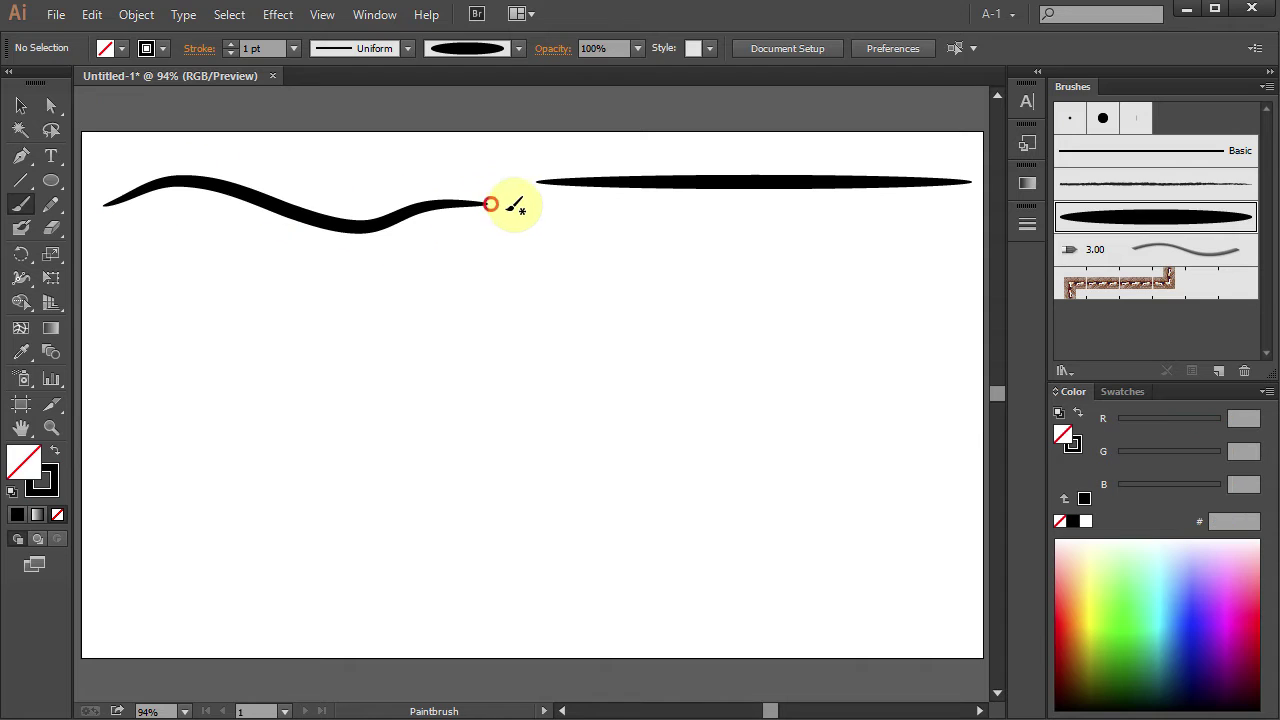
# Step: Change the stroke colour of the wavy brush line to the bright red swatch
pyautogui.press('v')
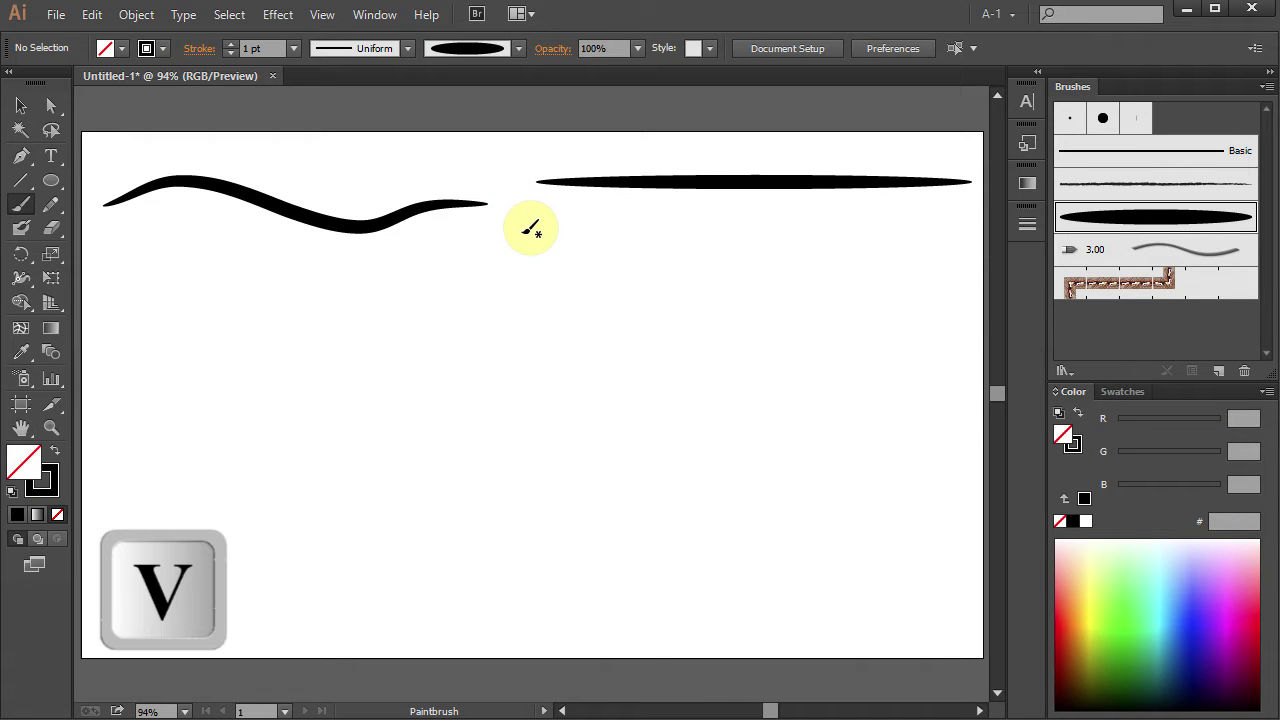
pyautogui.click(293, 219)
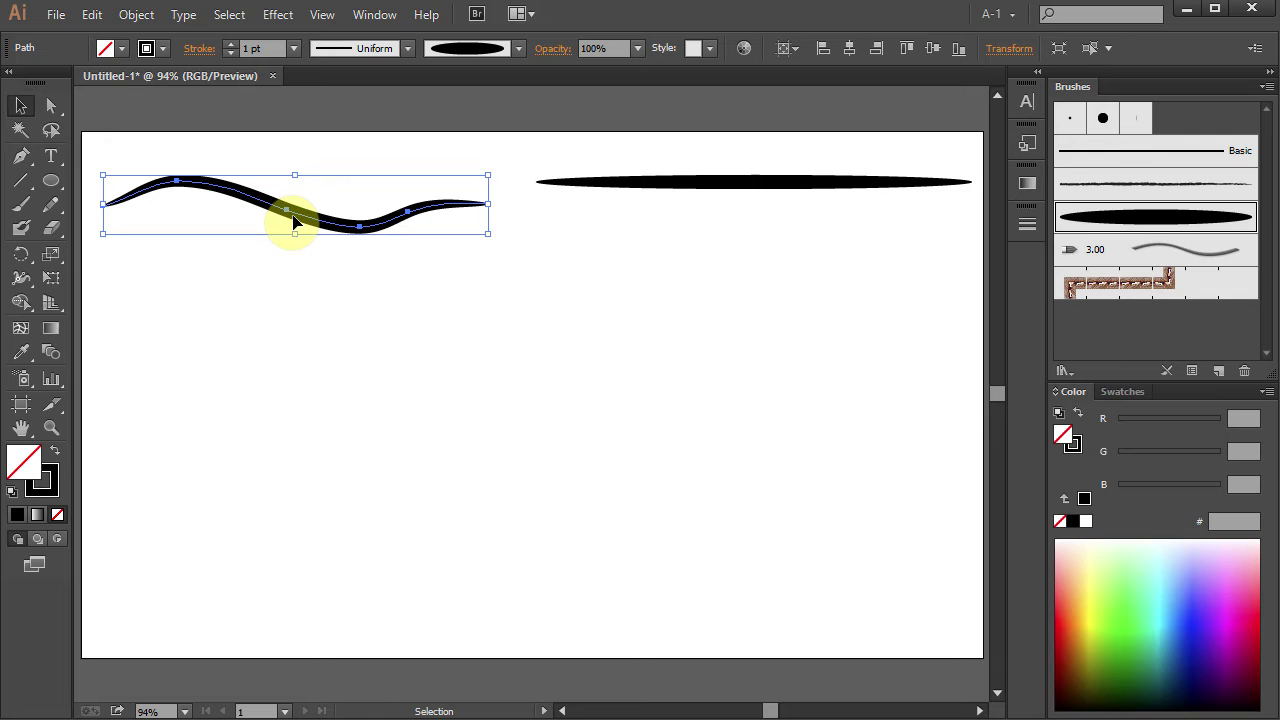
pyautogui.click(50, 482)
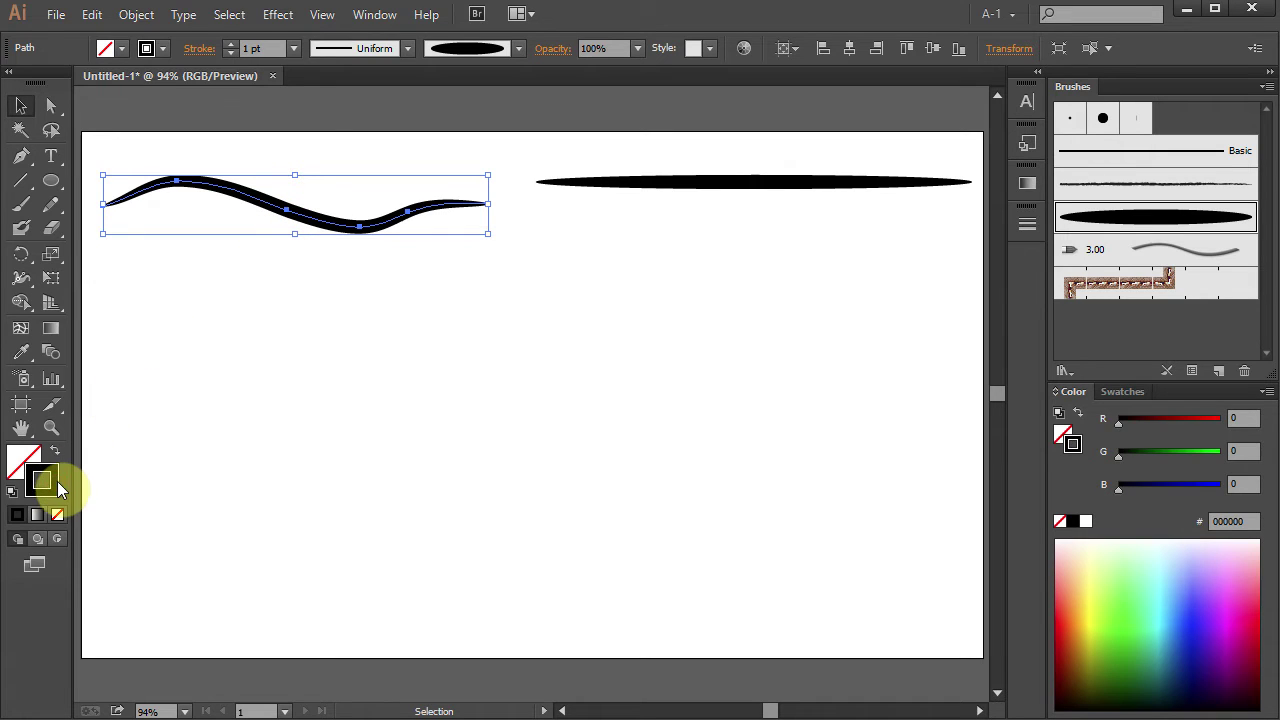
pyautogui.click(1122, 392)
pyautogui.click(1141, 415)
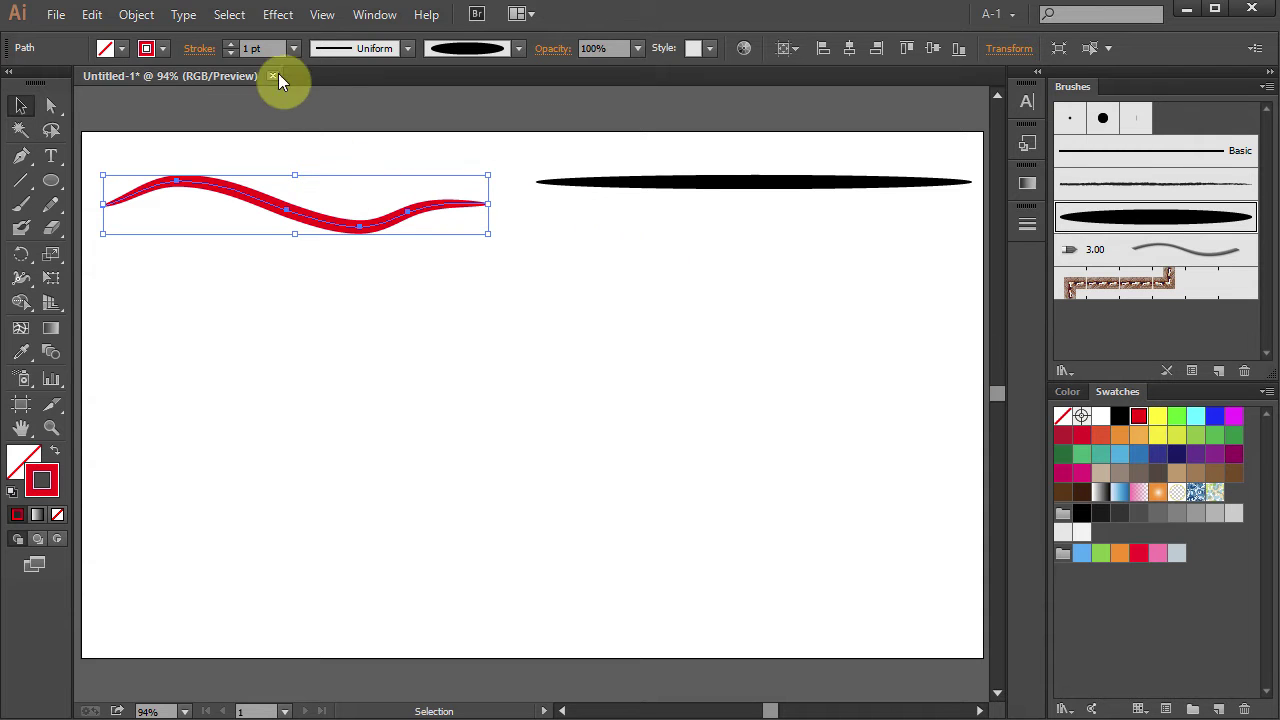
# Step: Try a 2 pt stroke weight on the red wavy line and undo the change
pyautogui.click(294, 48)
pyautogui.click(314, 157)
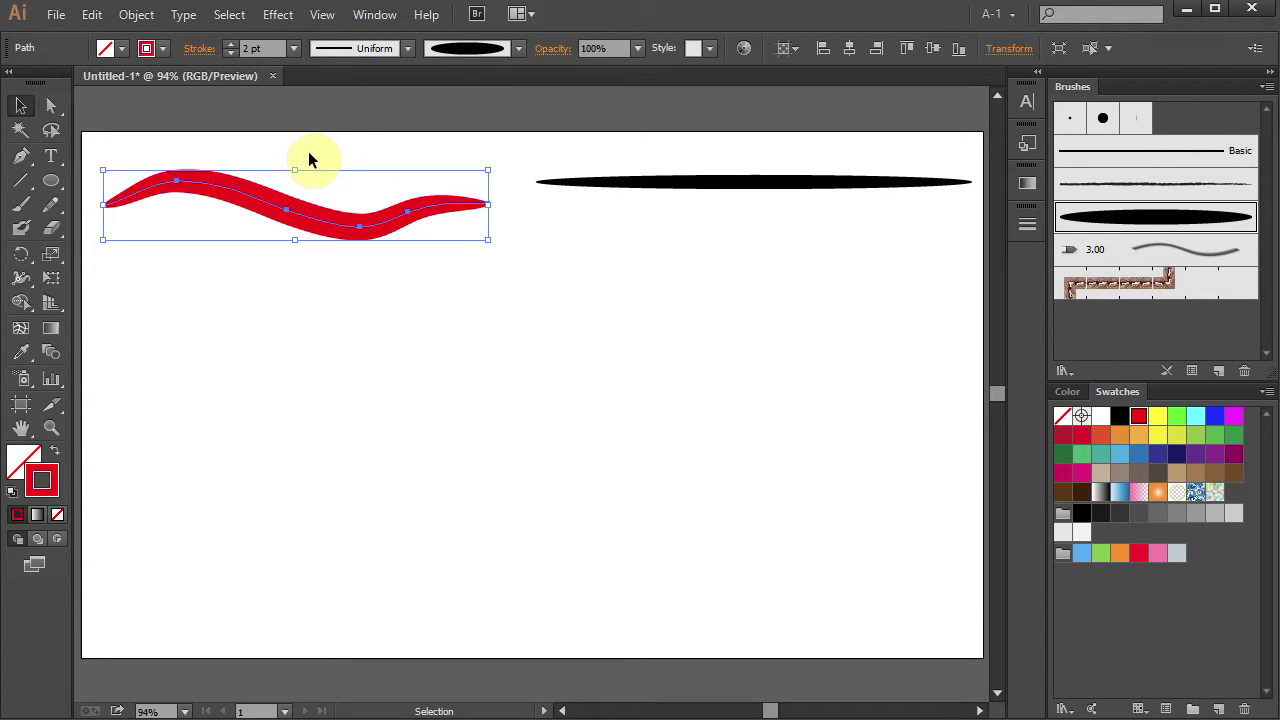
pyautogui.hotkey('ctrl', 'z')
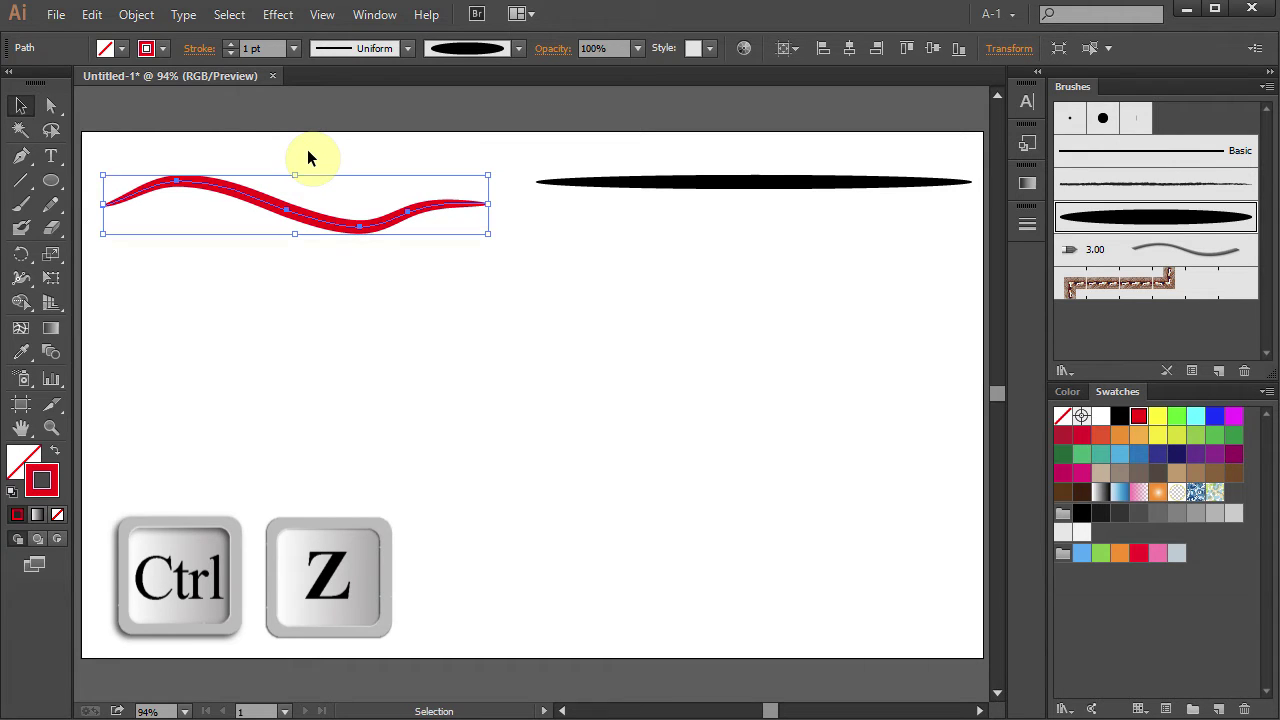
# Step: Move the middle anchor point of the red wavy line downward to reshape its curve, and deselect the line
pyautogui.click(52, 107)
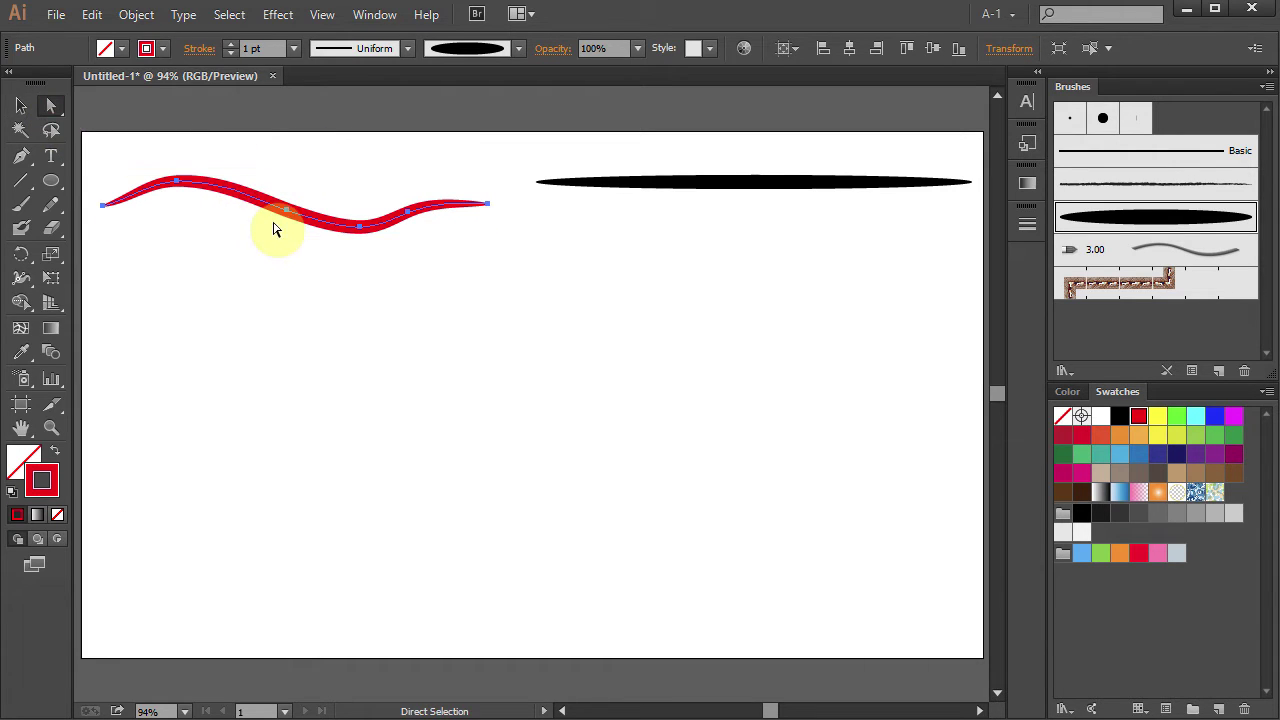
pyautogui.moveTo(289, 206); pyautogui.dragTo(291, 235)
pyautogui.click(287, 230)
pyautogui.click(304, 255)
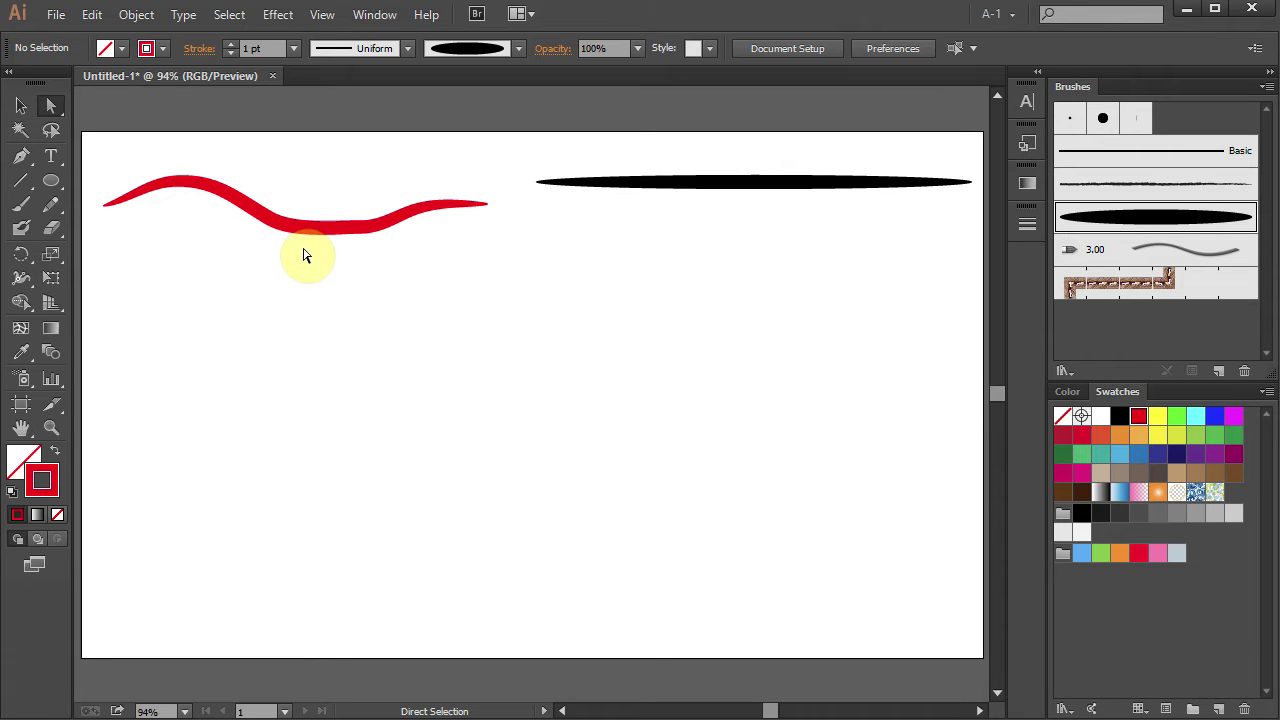
# Step: Duplicate the thin black ellipse straight down, placing the copy below the original, and deselect it
pyautogui.press('v')
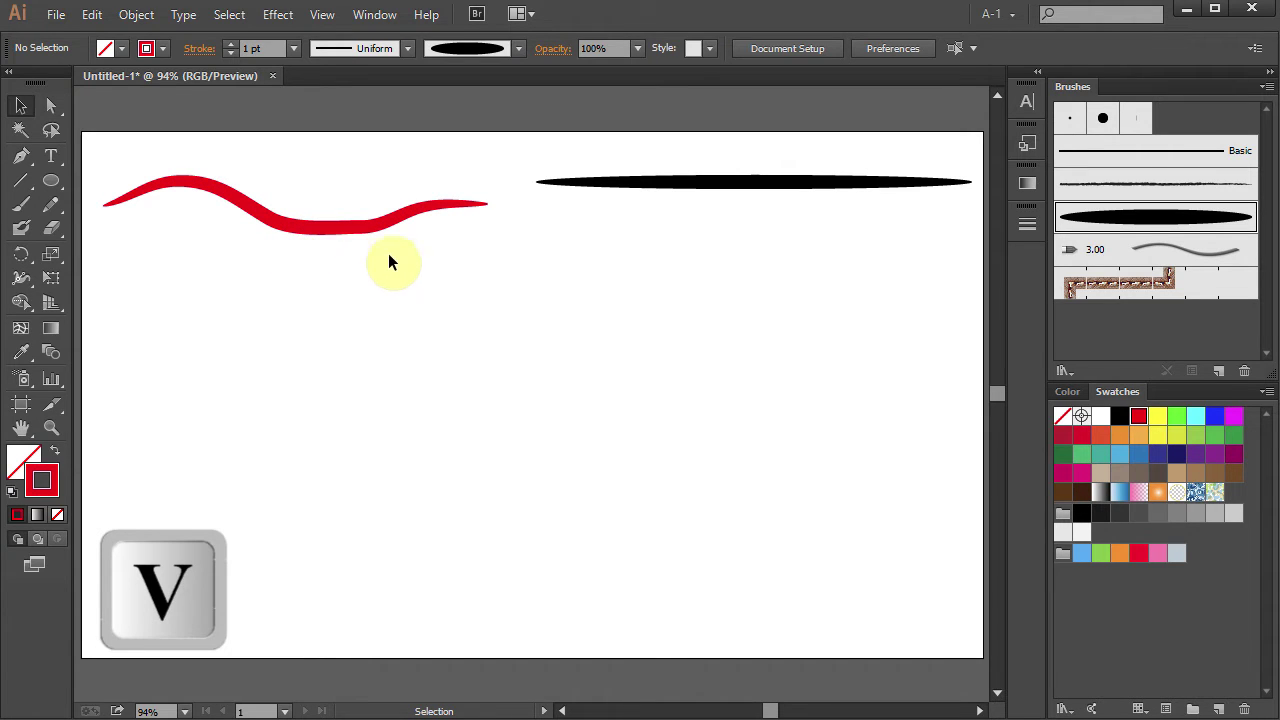
pyautogui.click(763, 189)
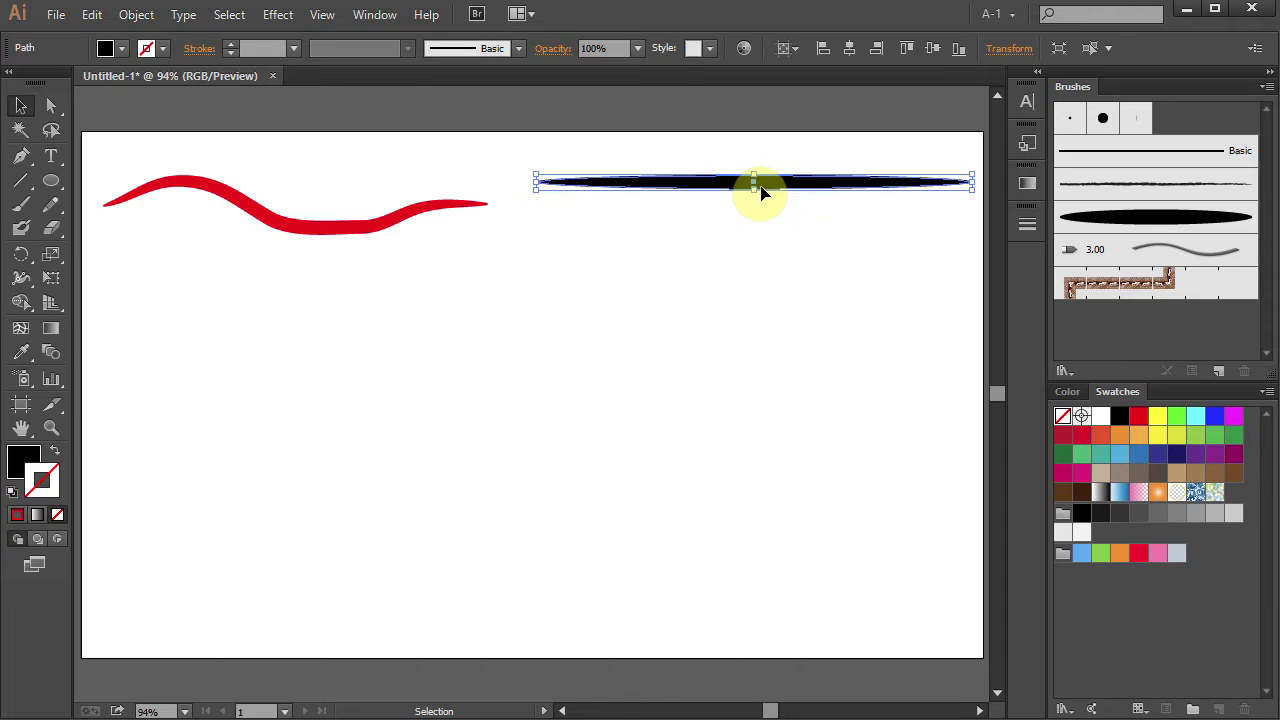
pyautogui.hotkey('shift', 'alt')
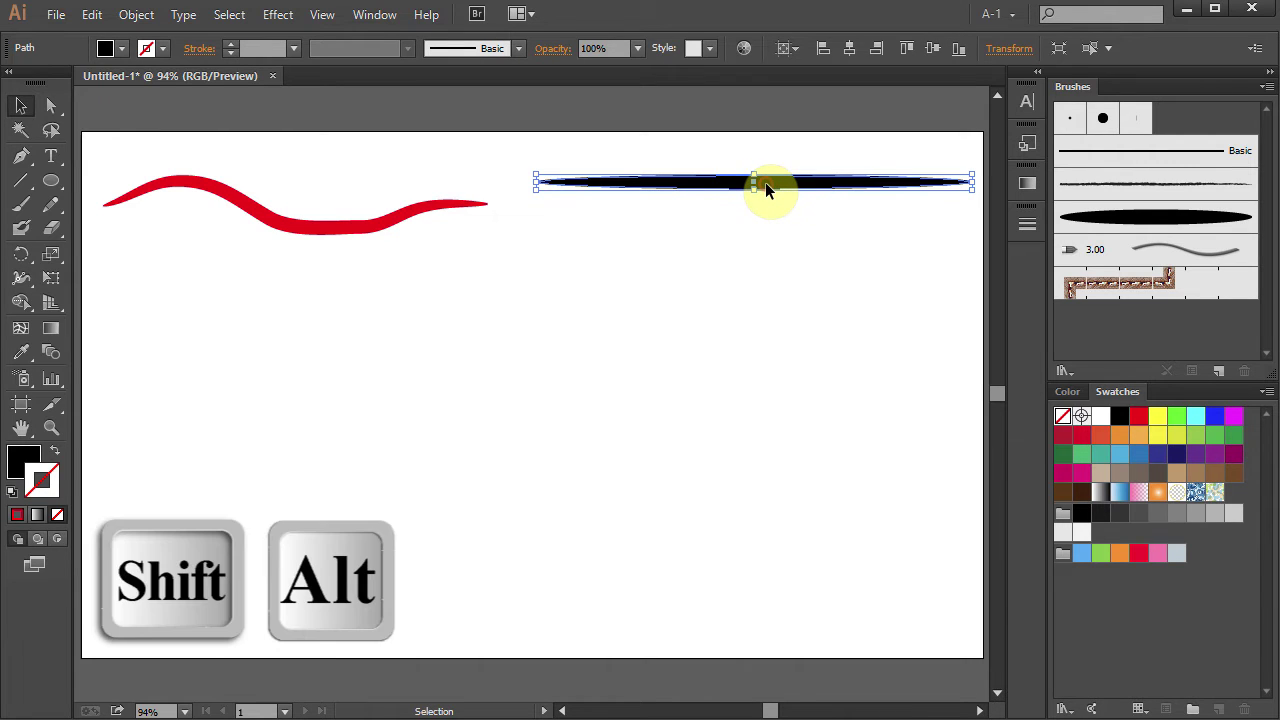
pyautogui.moveTo(766, 190)
pyautogui.mouseDown()
pyautogui.moveTo(777, 211)
pyautogui.moveTo(763, 302)
pyautogui.mouseUp()
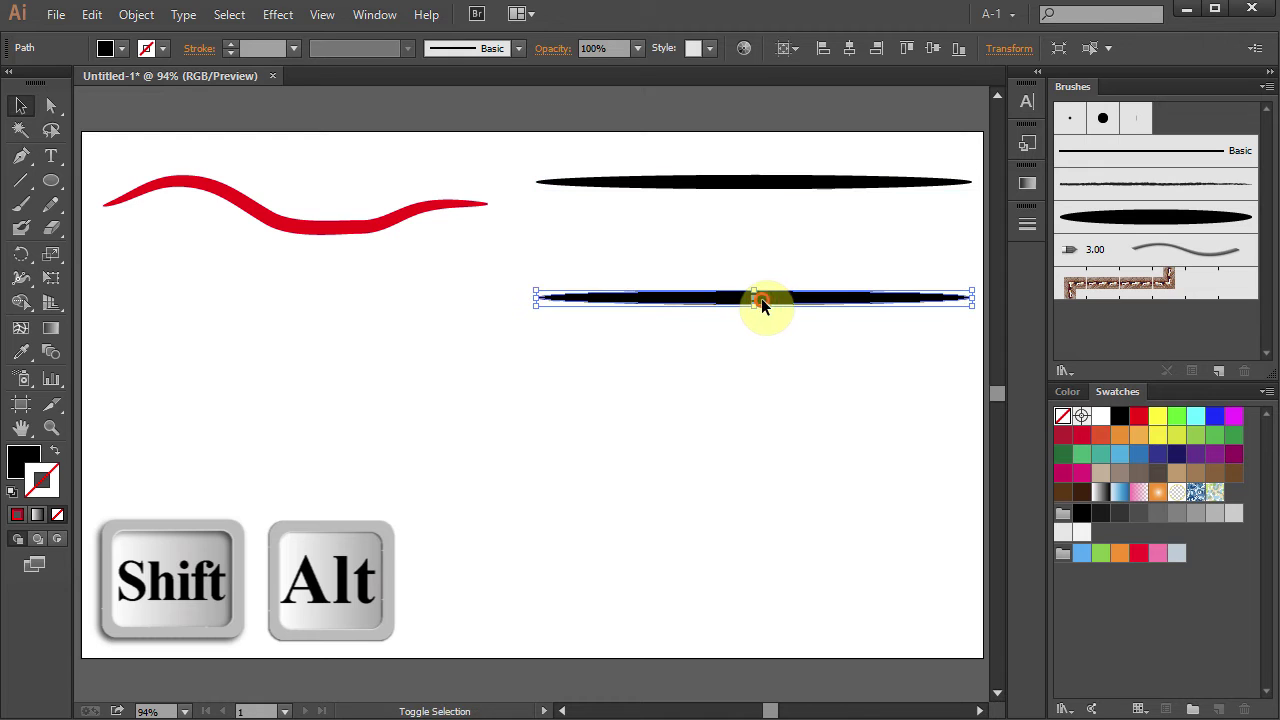
pyautogui.click(772, 355)
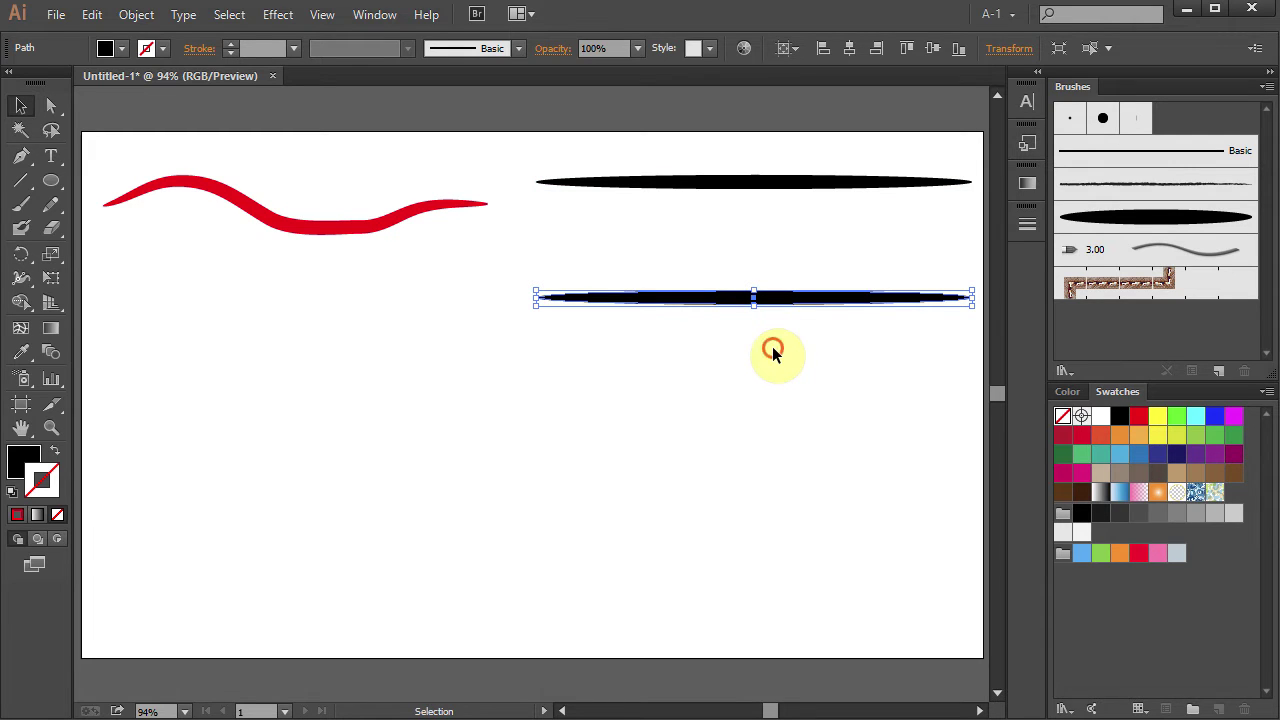
# Step: Delete the leftmost anchor point of the lower ellipse to remove its left half
pyautogui.press('a')
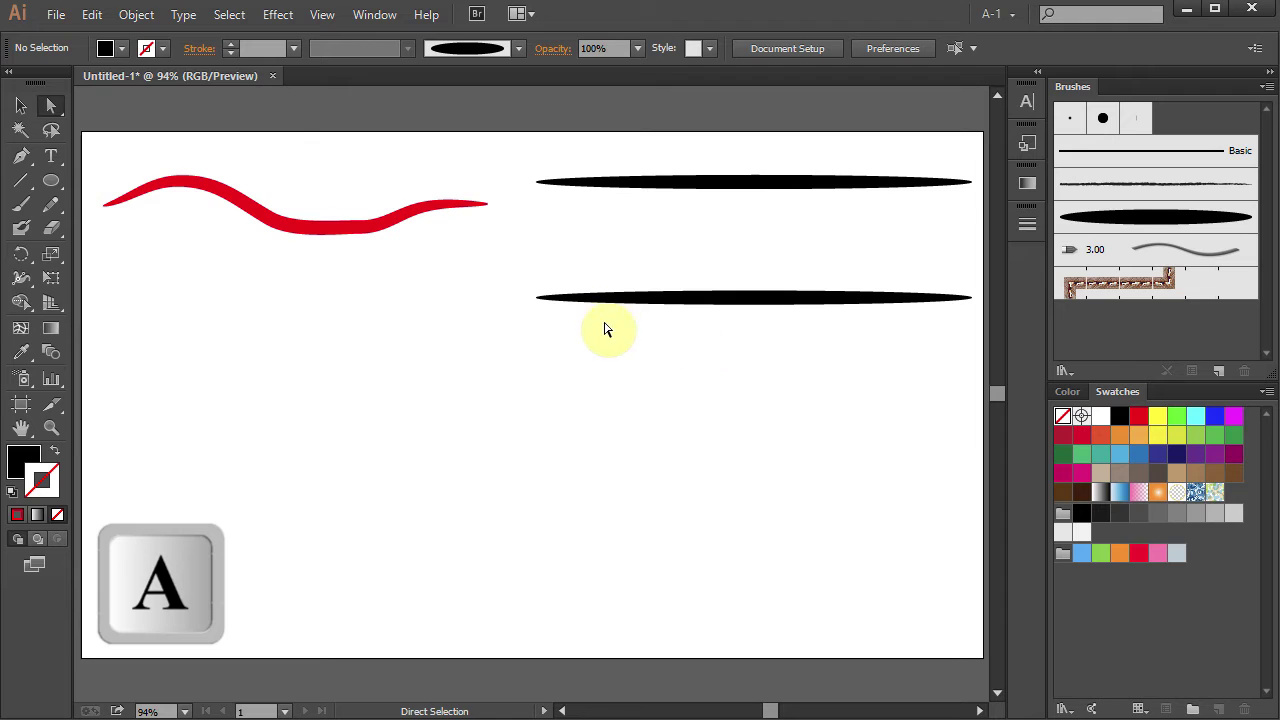
pyautogui.click(537, 300)
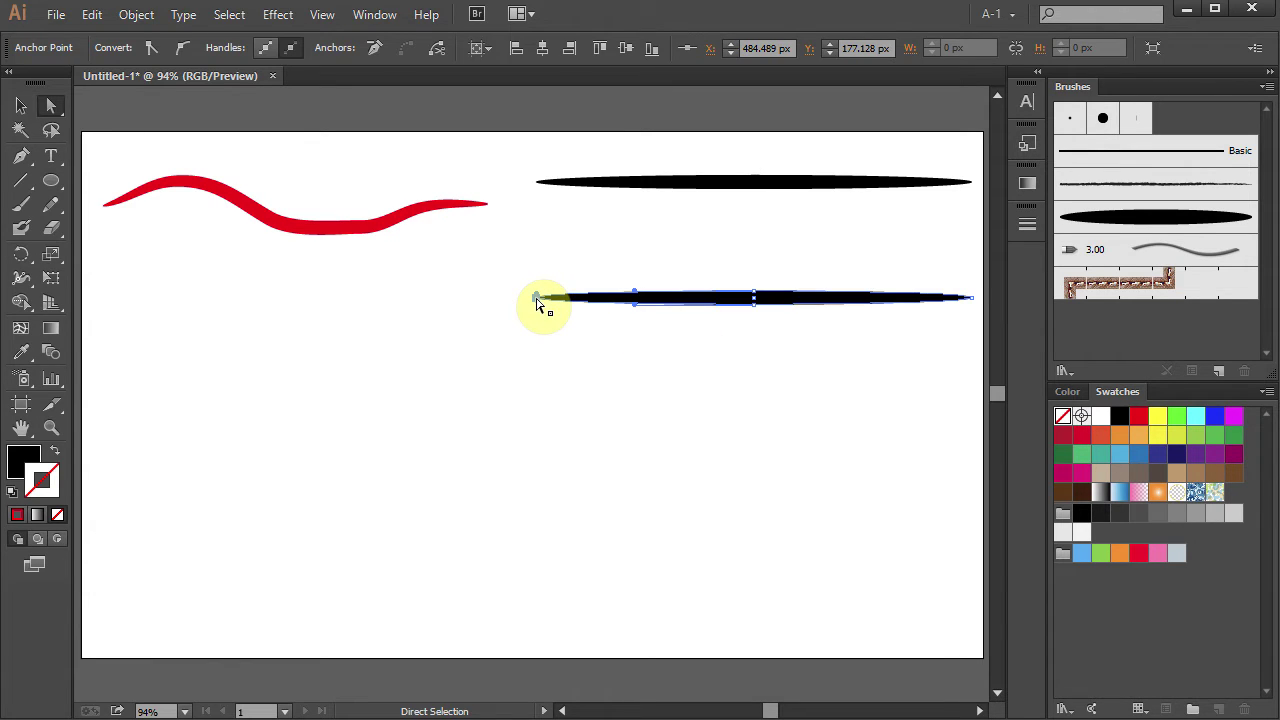
pyautogui.press('Delete')
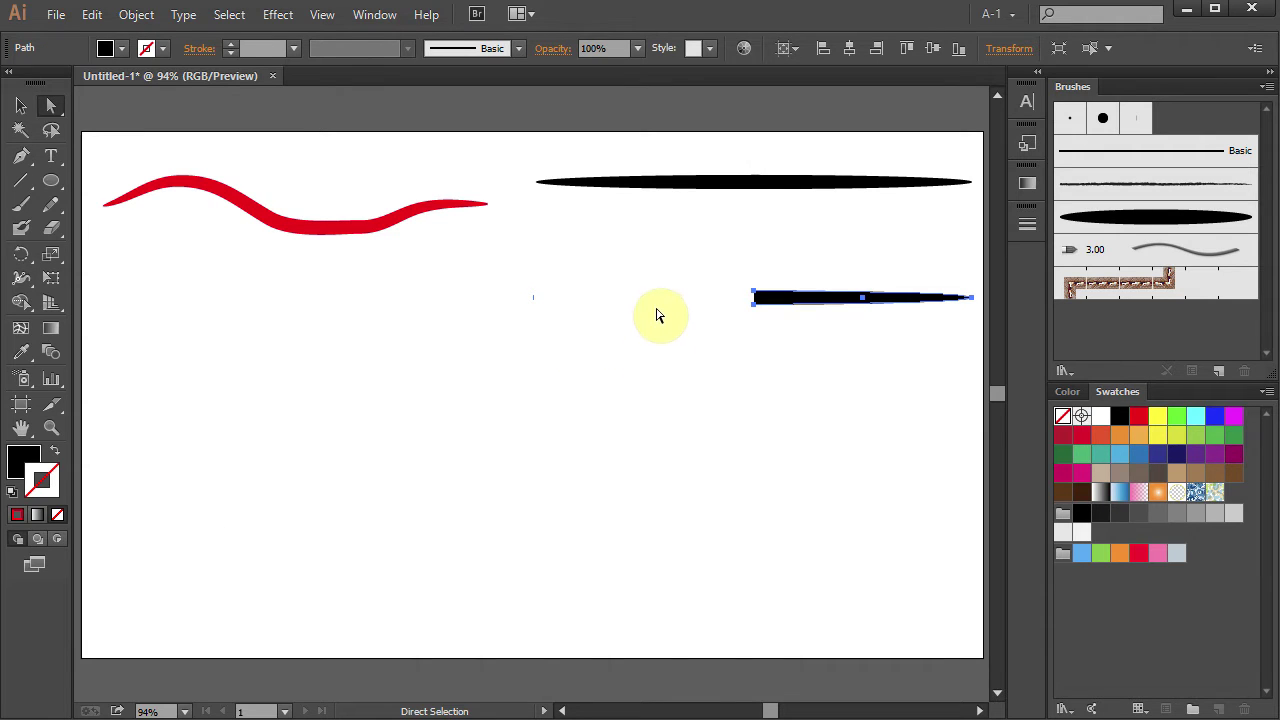
# Step: Move the lower half-ellipse's two blunt-end anchor points left, nearly level with the upper ellipse's left tip, and deselect the shape
pyautogui.moveTo(731, 266); pyautogui.dragTo(768, 323)
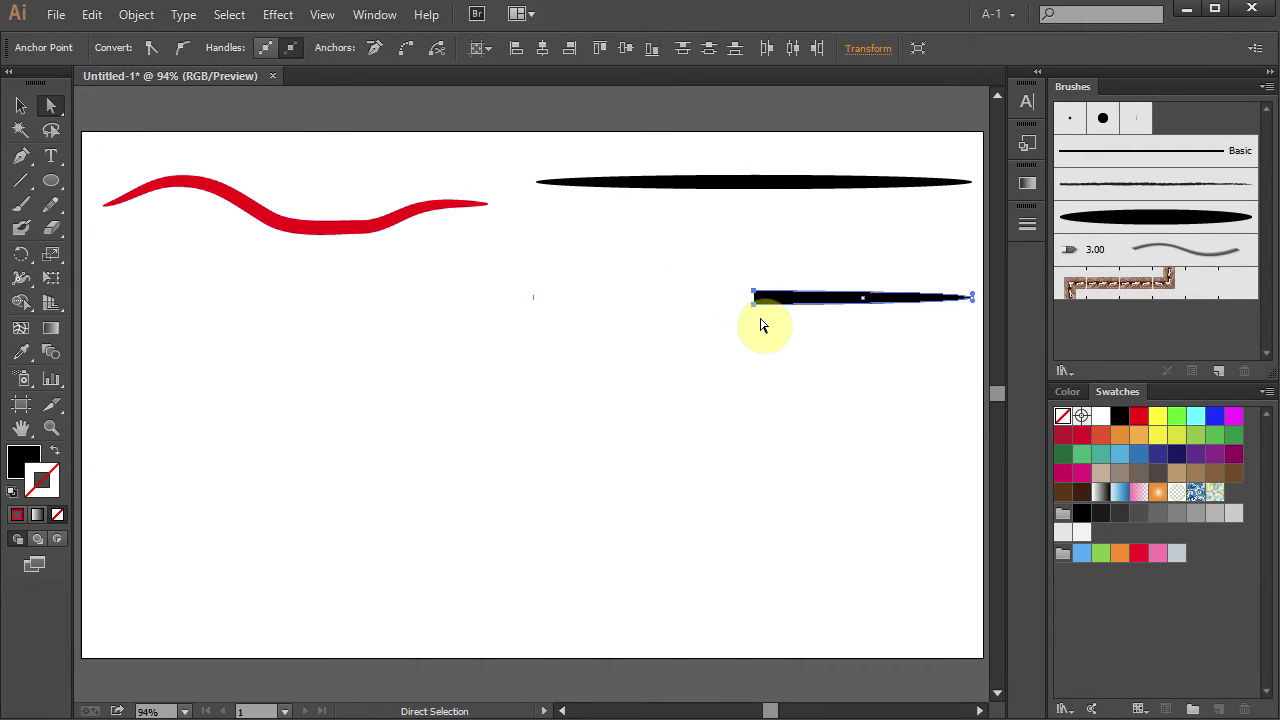
pyautogui.press('Left')
pyautogui.press('Left')
pyautogui.press('Left')
pyautogui.press('Left')
pyautogui.press('Left')
pyautogui.press('Left')
pyautogui.press('Left')
pyautogui.press('Left')
pyautogui.press('Left')
pyautogui.press('Left')
pyautogui.press('Left')
pyautogui.press('Left')
pyautogui.press('Left')
pyautogui.press('Left')
pyautogui.press('Left')
pyautogui.press('Left')
pyautogui.press('Left')
pyautogui.press('Left')
pyautogui.press('Left')
pyautogui.press('Left')
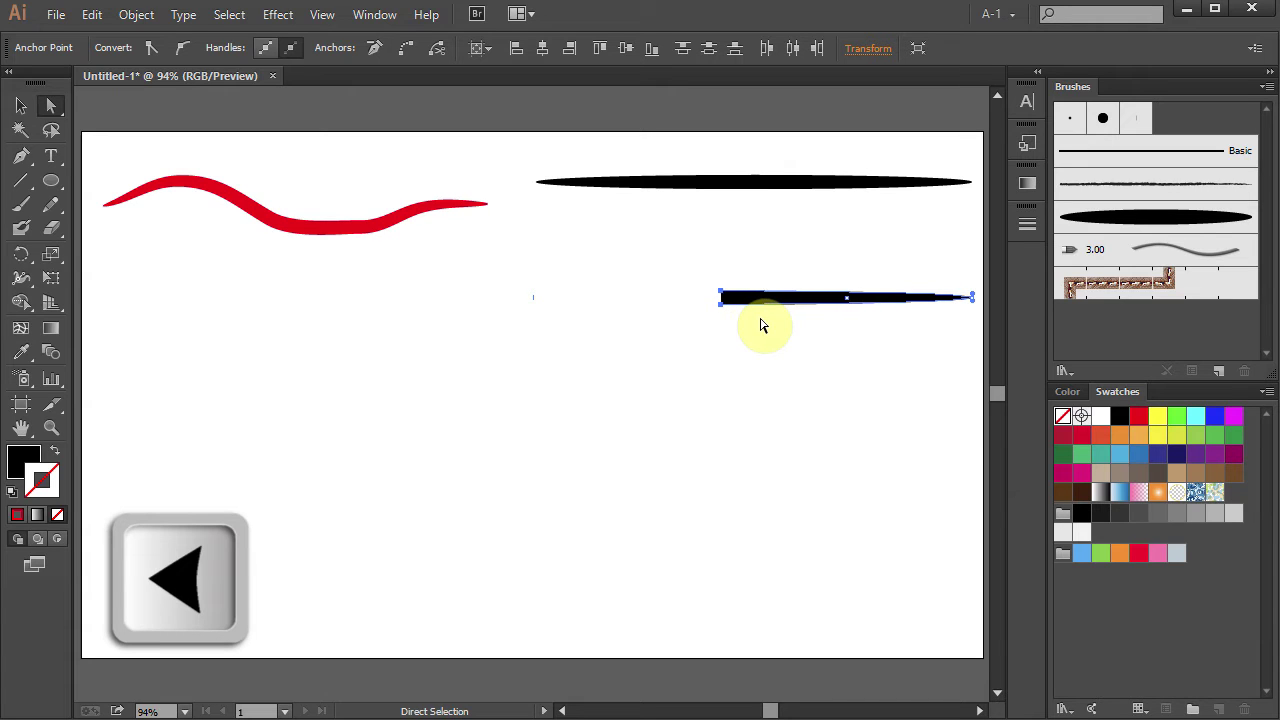
pyautogui.press('Left')
pyautogui.press('Left')
pyautogui.press('Left')
pyautogui.press('Left')
pyautogui.press('Left')
pyautogui.press('Left')
pyautogui.press('Left')
pyautogui.press('Left')
pyautogui.press('Left')
pyautogui.press('Left')
pyautogui.press('Left')
pyautogui.press('Left')
pyautogui.press('Left')
pyautogui.press('Left')
pyautogui.press('Left')
pyautogui.press('Left')
pyautogui.press('Left')
pyautogui.press('Left')
pyautogui.press('Left')
pyautogui.press('Left')
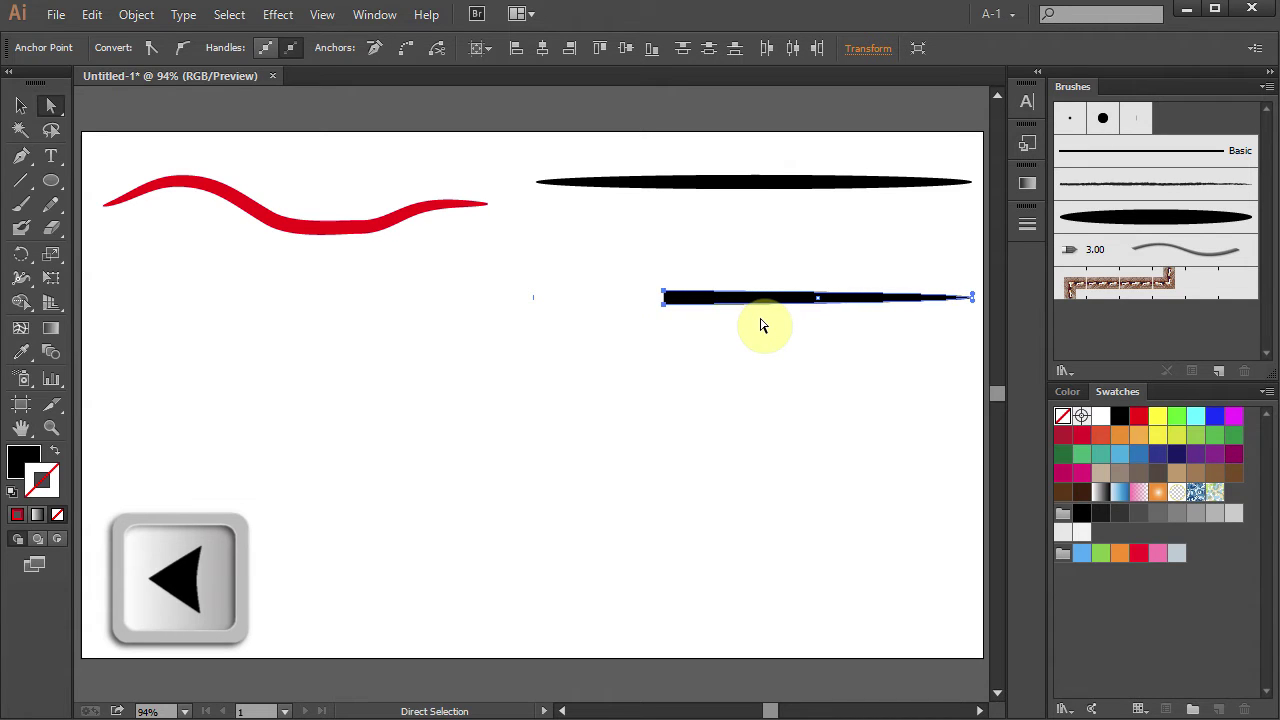
pyautogui.press('Left')
pyautogui.press('Left')
pyautogui.press('Left')
pyautogui.press('Left')
pyautogui.press('Left')
pyautogui.press('Left')
pyautogui.press('Left')
pyautogui.press('Left')
pyautogui.press('Left')
pyautogui.press('Left')
pyautogui.press('Left')
pyautogui.press('Left')
pyautogui.press('Left')
pyautogui.press('Left')
pyautogui.press('Left')
pyautogui.press('Left')
pyautogui.press('Left')
pyautogui.press('Left')
pyautogui.press('Left')
pyautogui.press('Left')
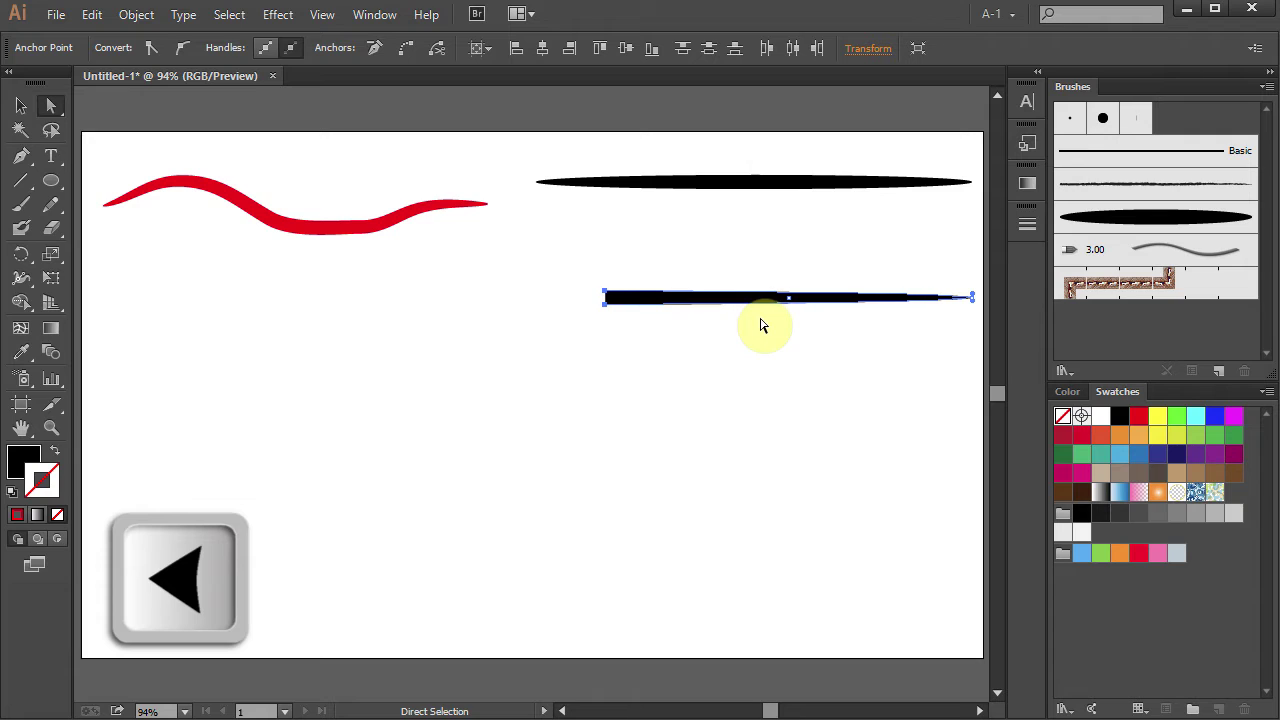
pyautogui.press('Left')
pyautogui.press('Left')
pyautogui.press('Left')
pyautogui.press('Left')
pyautogui.press('Left')
pyautogui.press('Left')
pyautogui.press('Left')
pyautogui.press('Left')
pyautogui.press('Left')
pyautogui.press('Left')
pyautogui.press('Left')
pyautogui.press('Left')
pyautogui.press('Left')
pyautogui.press('Left')
pyautogui.press('Left')
pyautogui.press('Left')
pyautogui.press('Left')
pyautogui.press('Left')
pyautogui.press('Left')
pyautogui.press('Left')
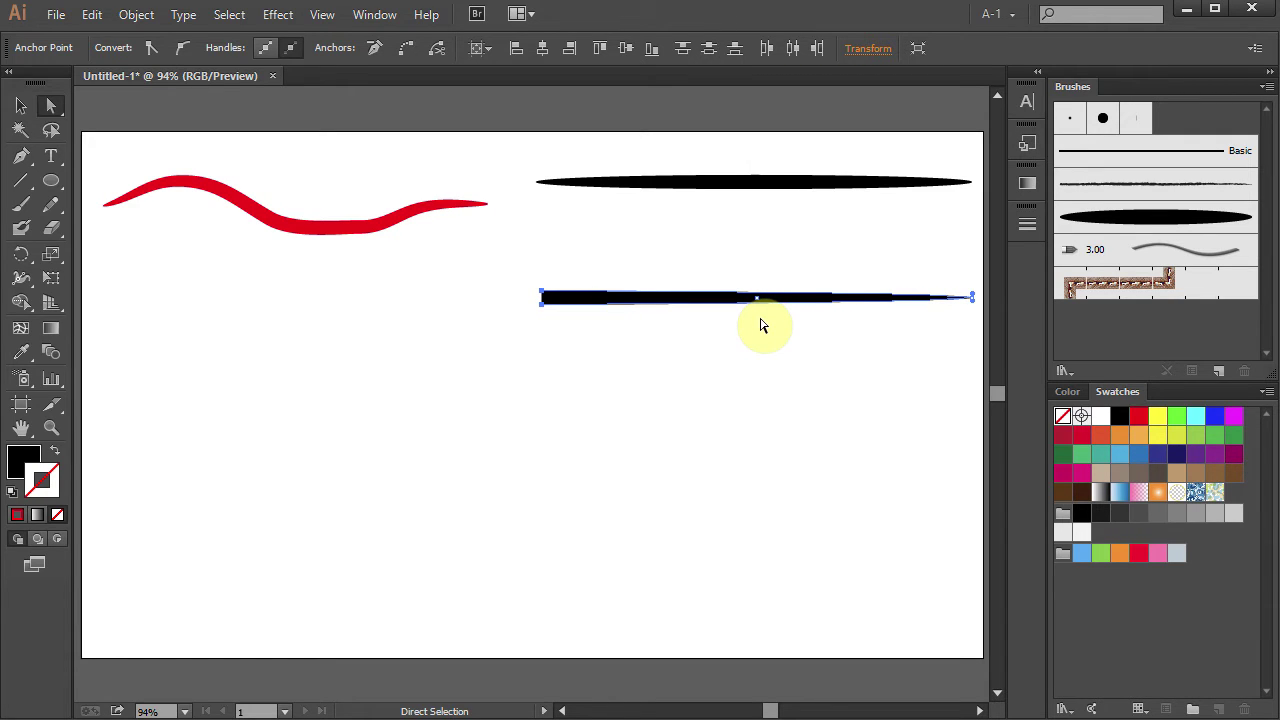
pyautogui.click(760, 325)
# Step: Create an art brush from the flat-ended tapered shape with the Tints colorization method, and deselect the shape
pyautogui.press('v')
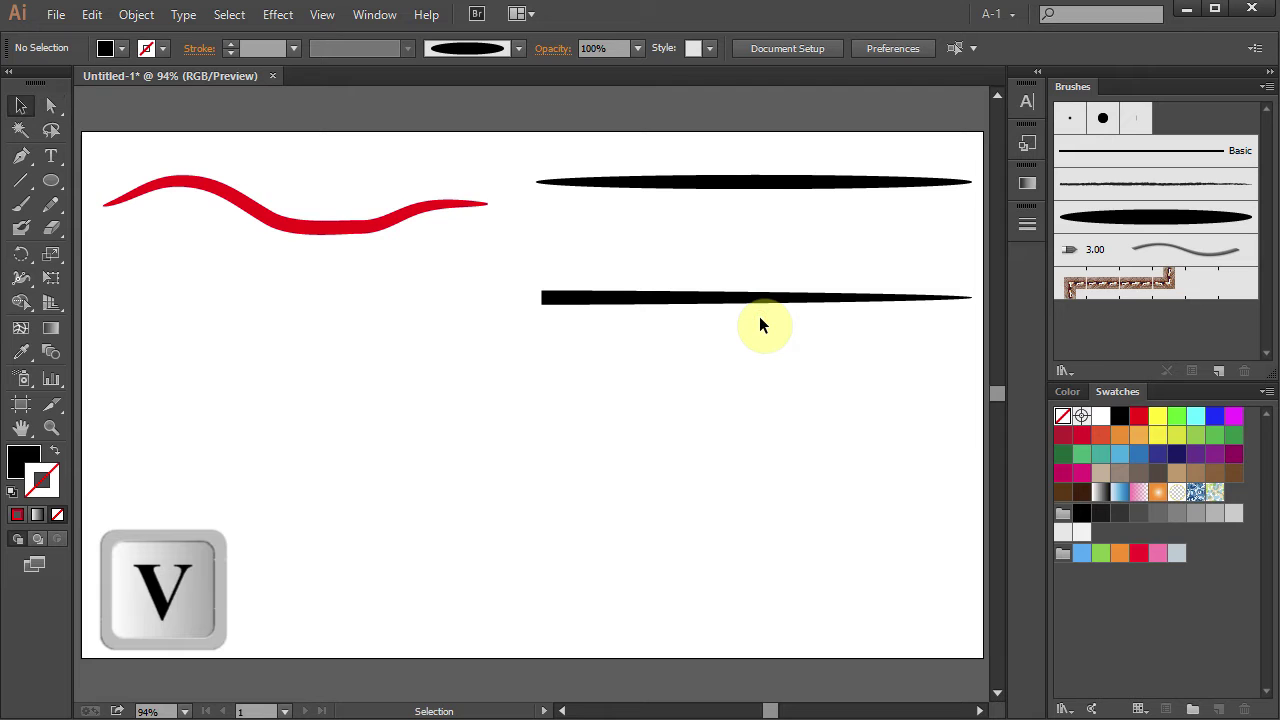
pyautogui.click(723, 306)
pyautogui.moveTo(726, 308)
pyautogui.mouseDown()
pyautogui.moveTo(1043, 250)
pyautogui.moveTo(1166, 257)
pyautogui.moveTo(1117, 247)
pyautogui.mouseUp()
pyautogui.click(697, 351)
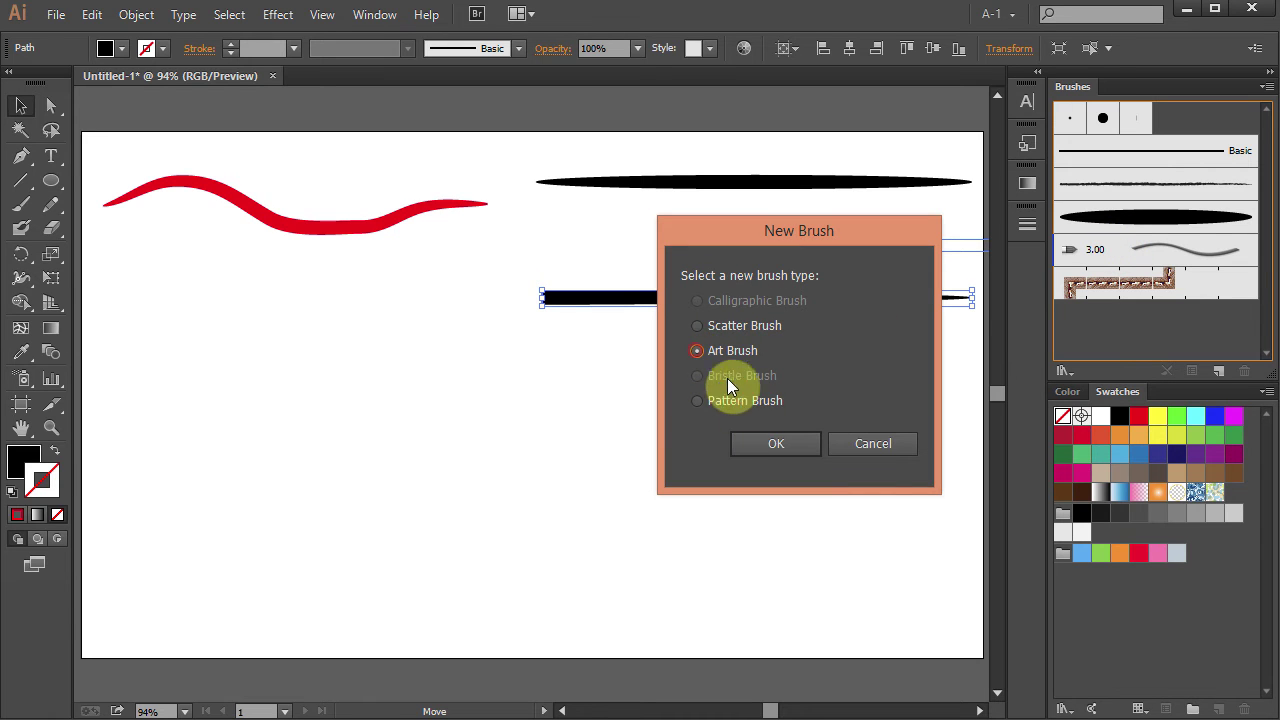
pyautogui.click(776, 443)
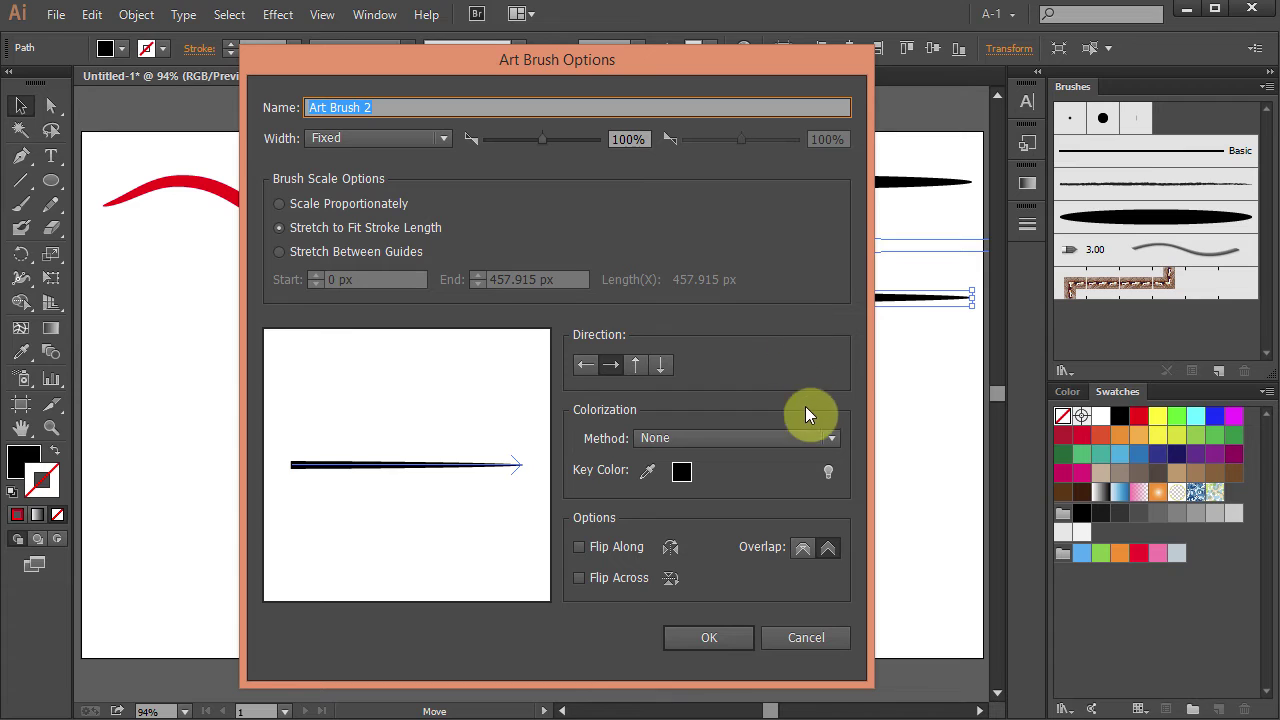
pyautogui.click(831, 437)
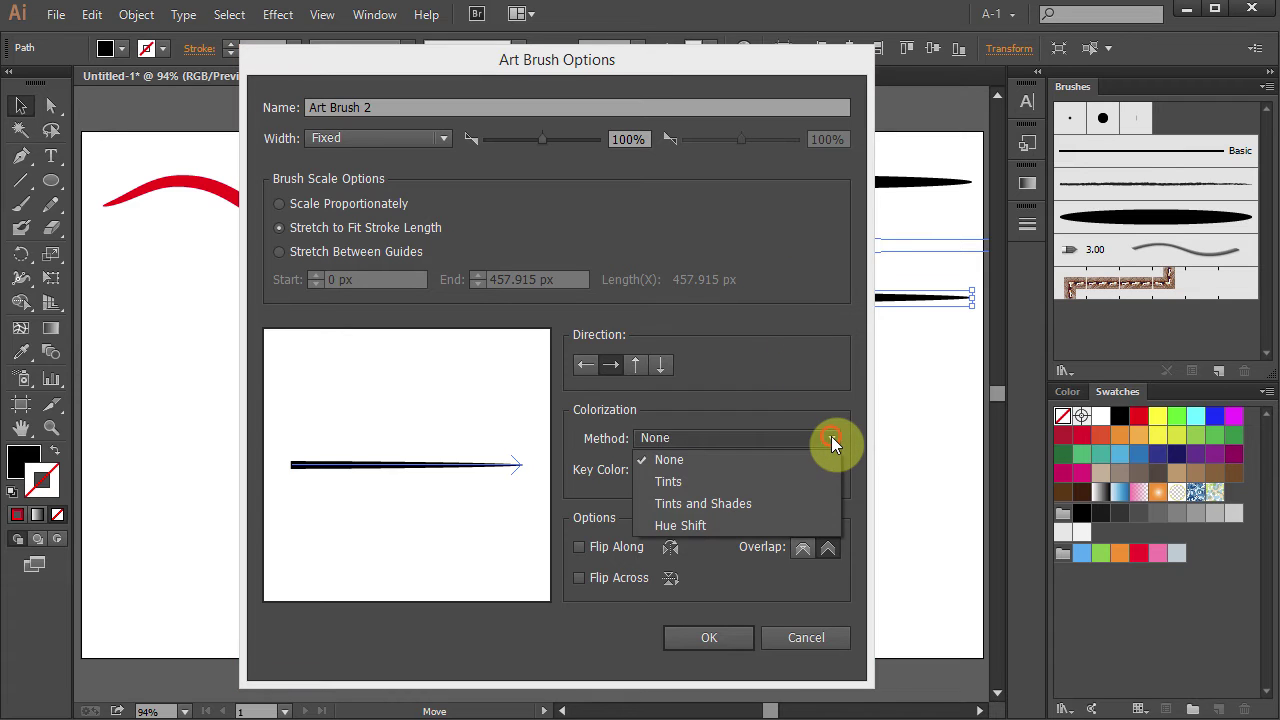
pyautogui.click(725, 484)
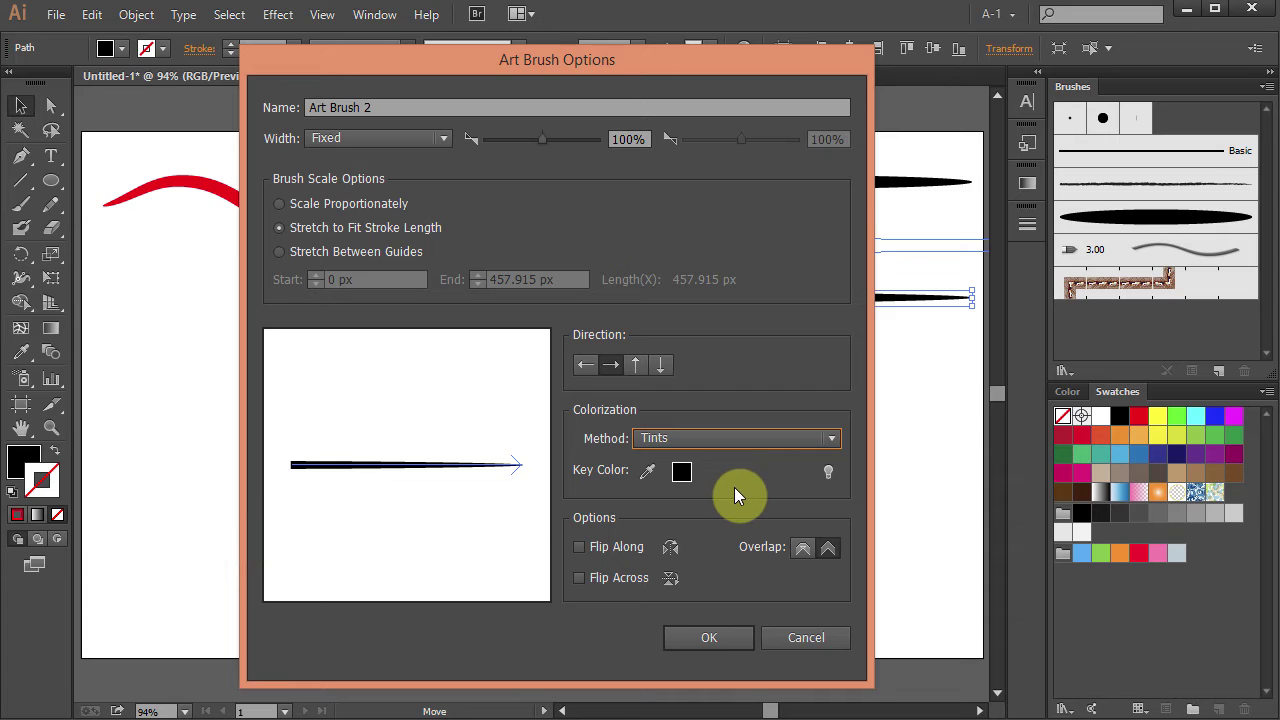
pyautogui.click(735, 632)
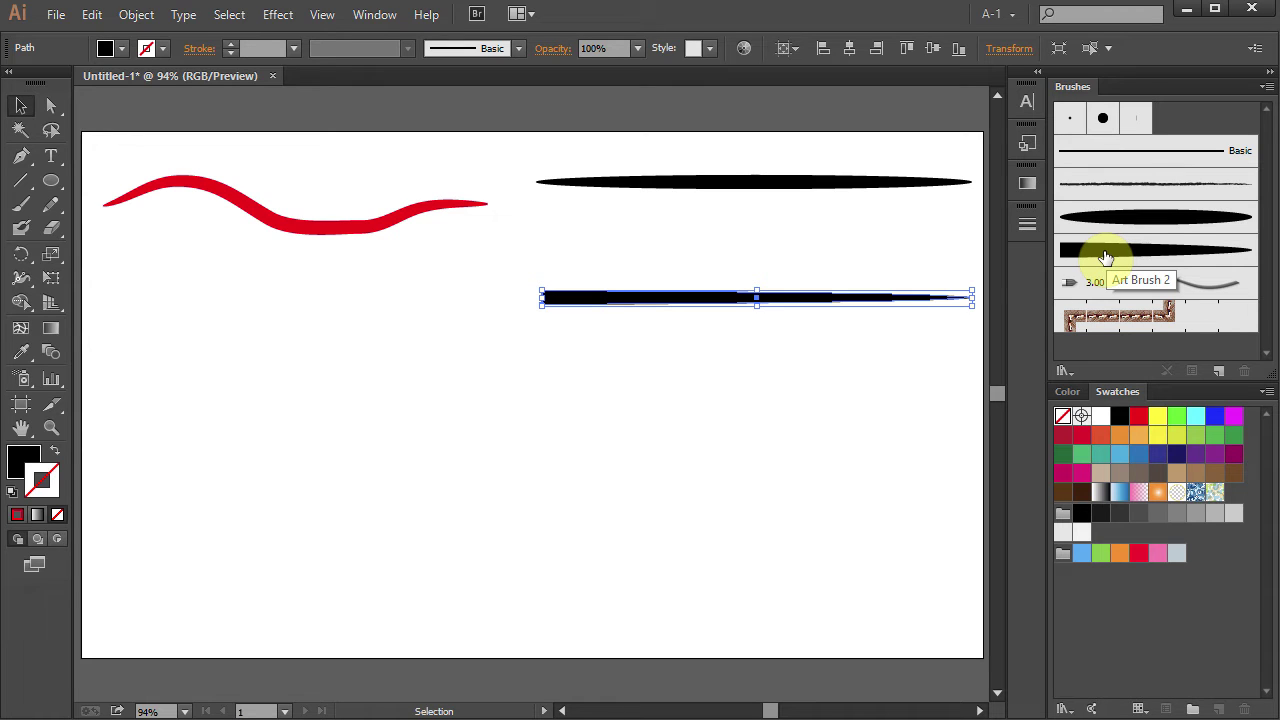
pyautogui.click(865, 336)
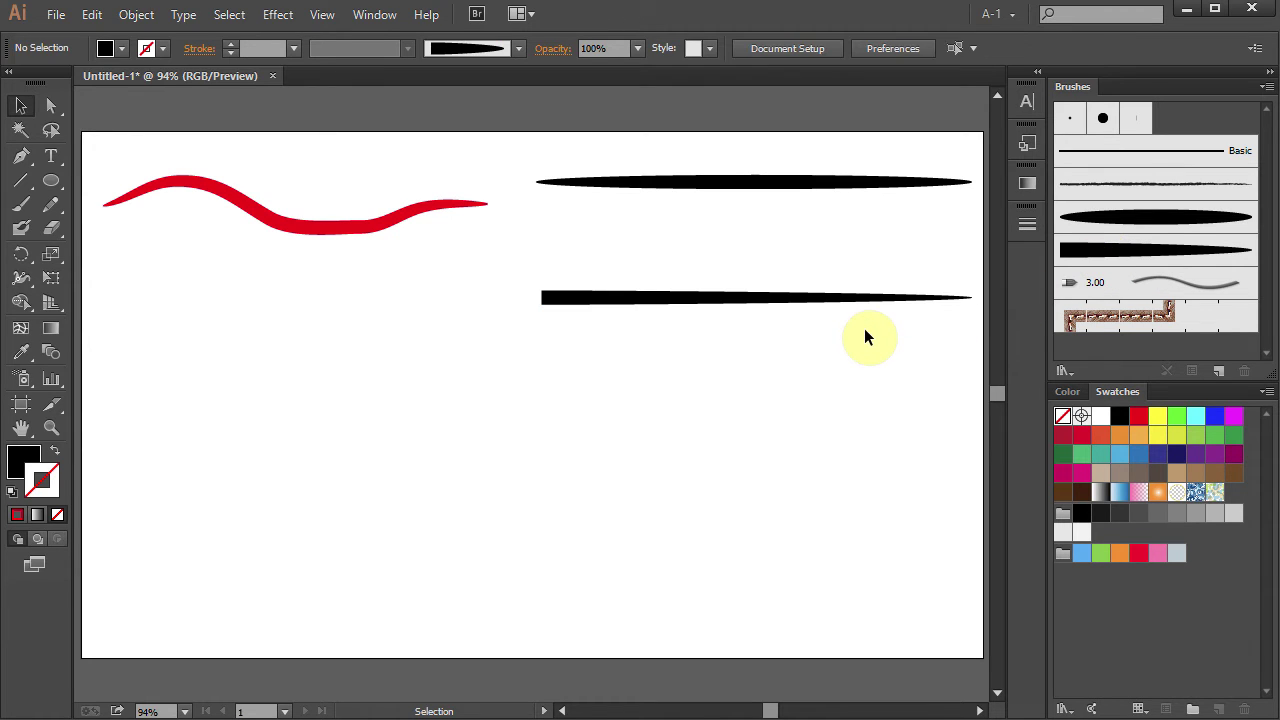
# Step: Paint a dark green wavy stroke with two short side branches below the red line, using the flat-ended tapered brush
pyautogui.press('b')
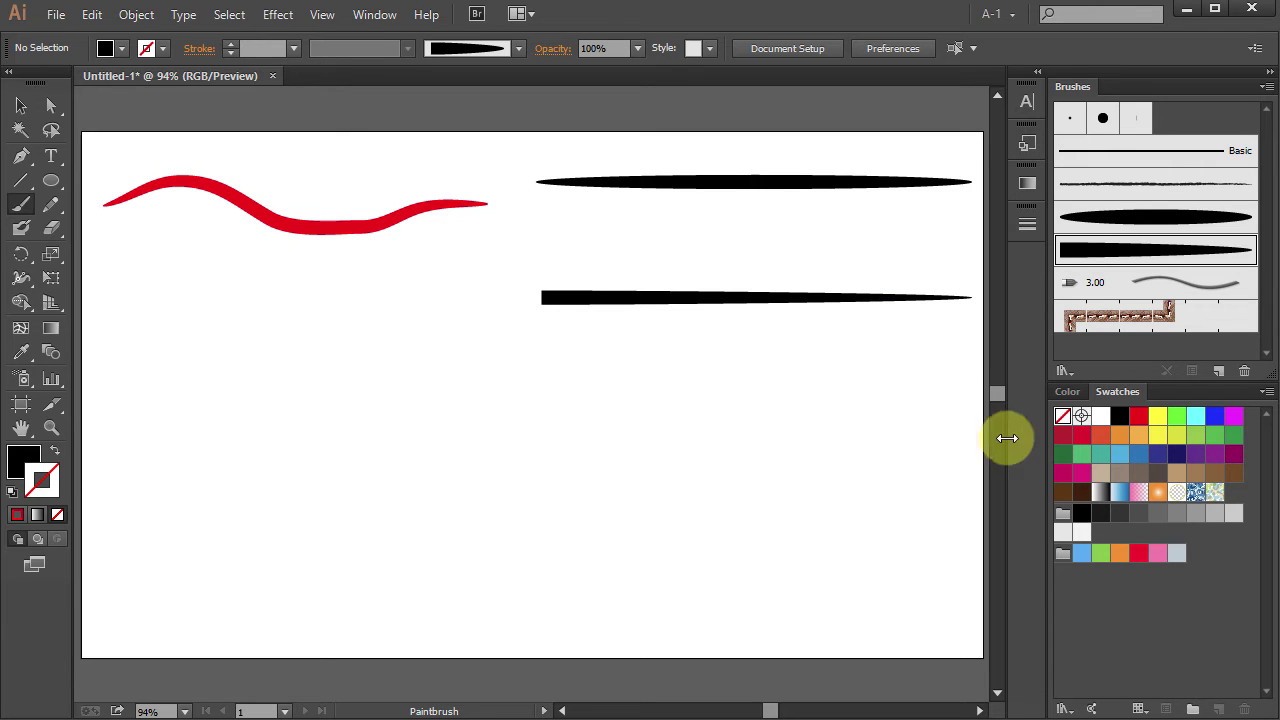
pyautogui.click(1063, 456)
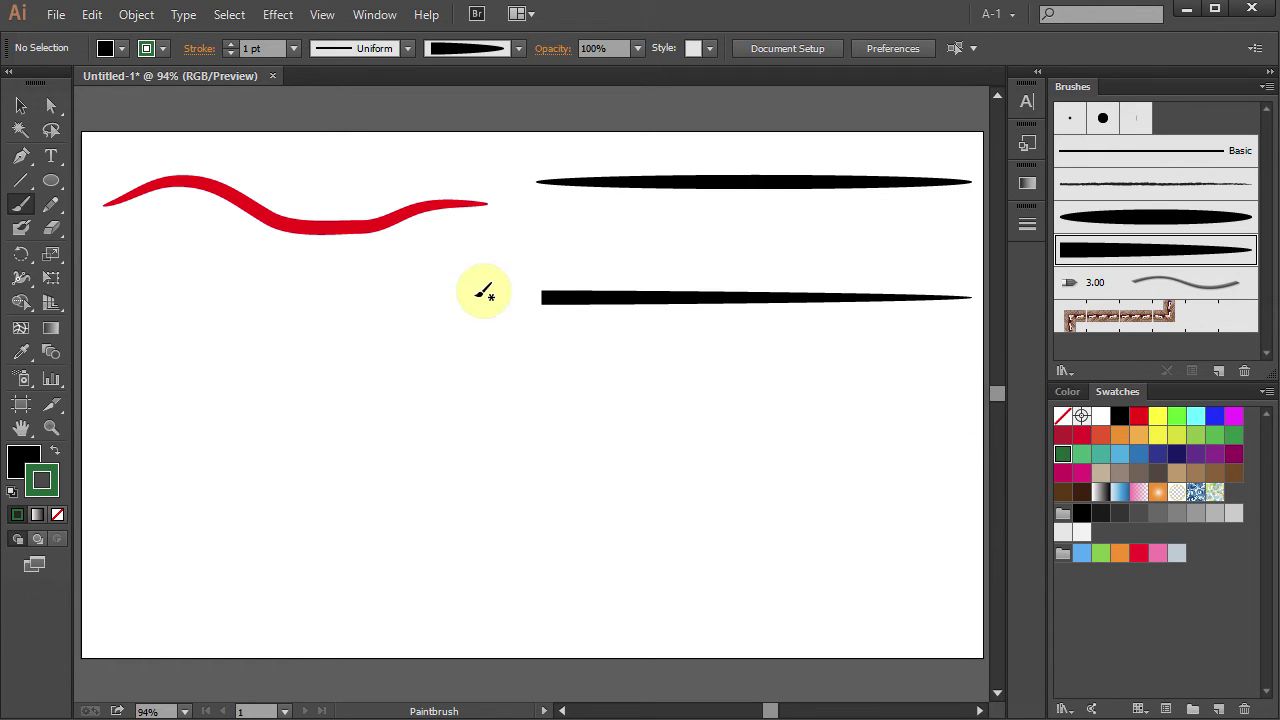
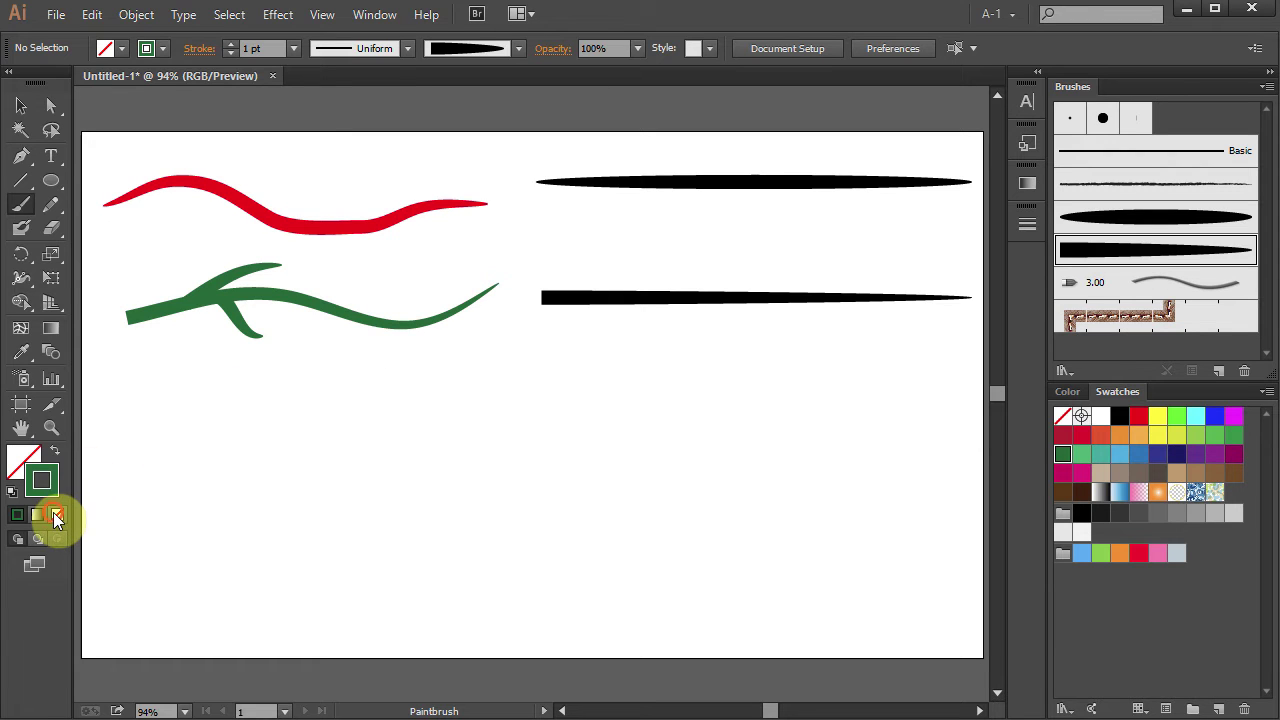
# Step: Set a black fill with no stroke and draw a small circle below the blunt end of the flat-ended tapered shape
pyautogui.click(57, 515)
pyautogui.click(23, 463)
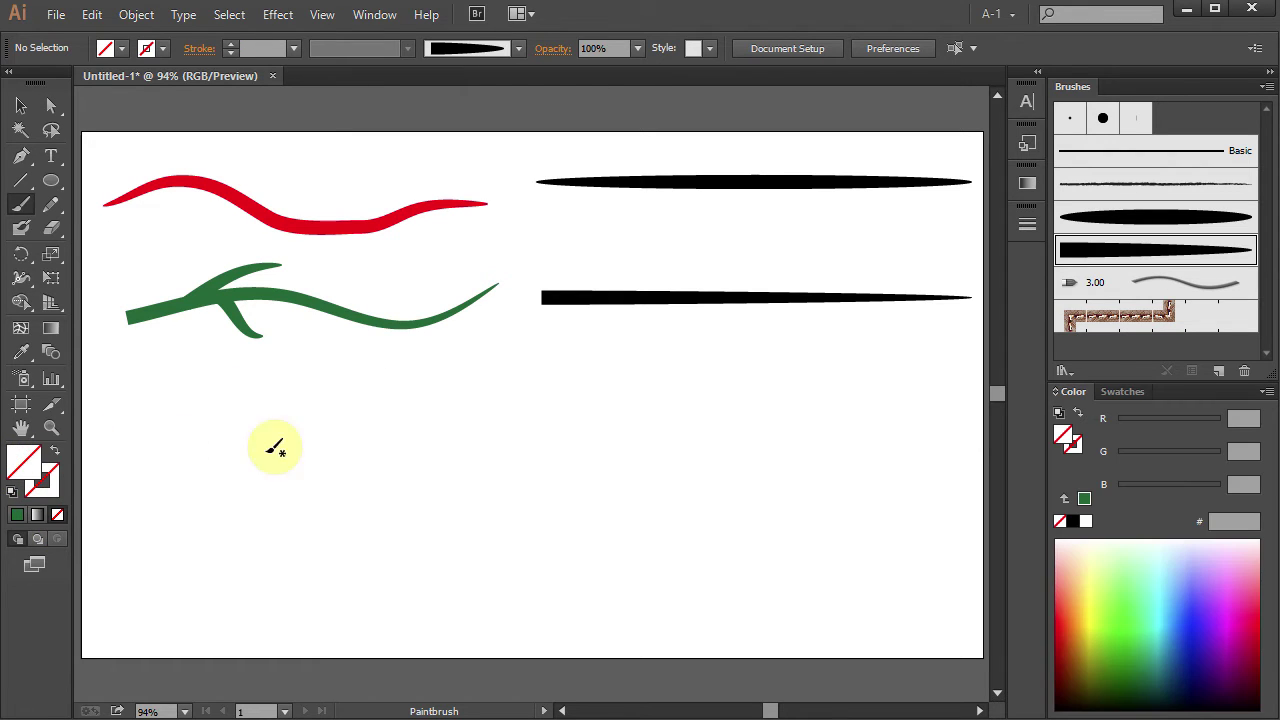
pyautogui.click(1073, 521)
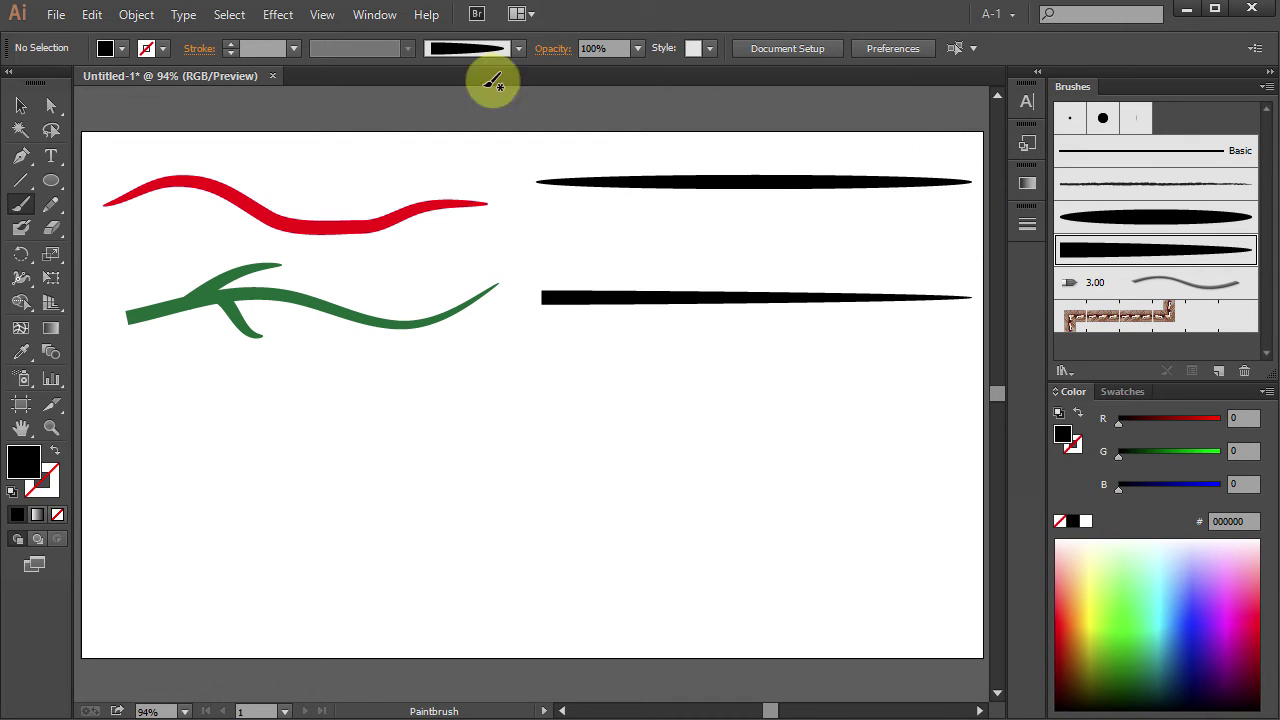
pyautogui.click(52, 183)
pyautogui.moveTo(55, 188); pyautogui.dragTo(160, 226)
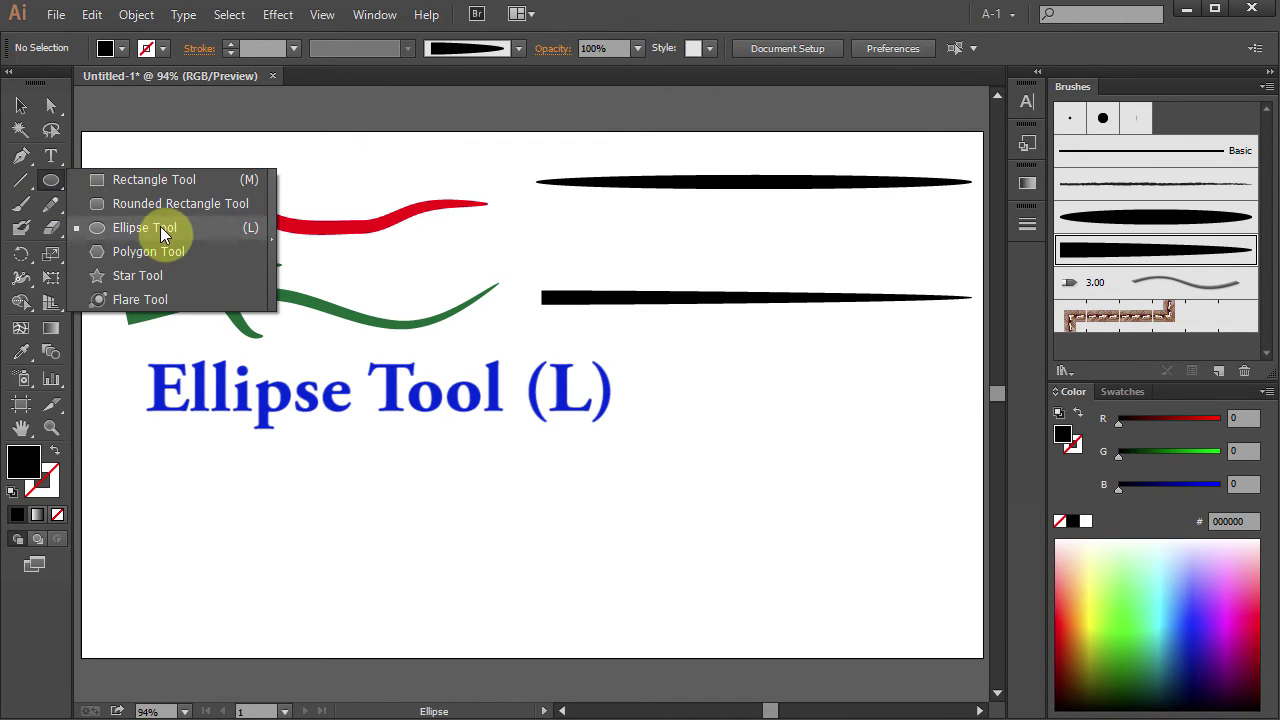
pyautogui.hotkey('shift', 'alt')
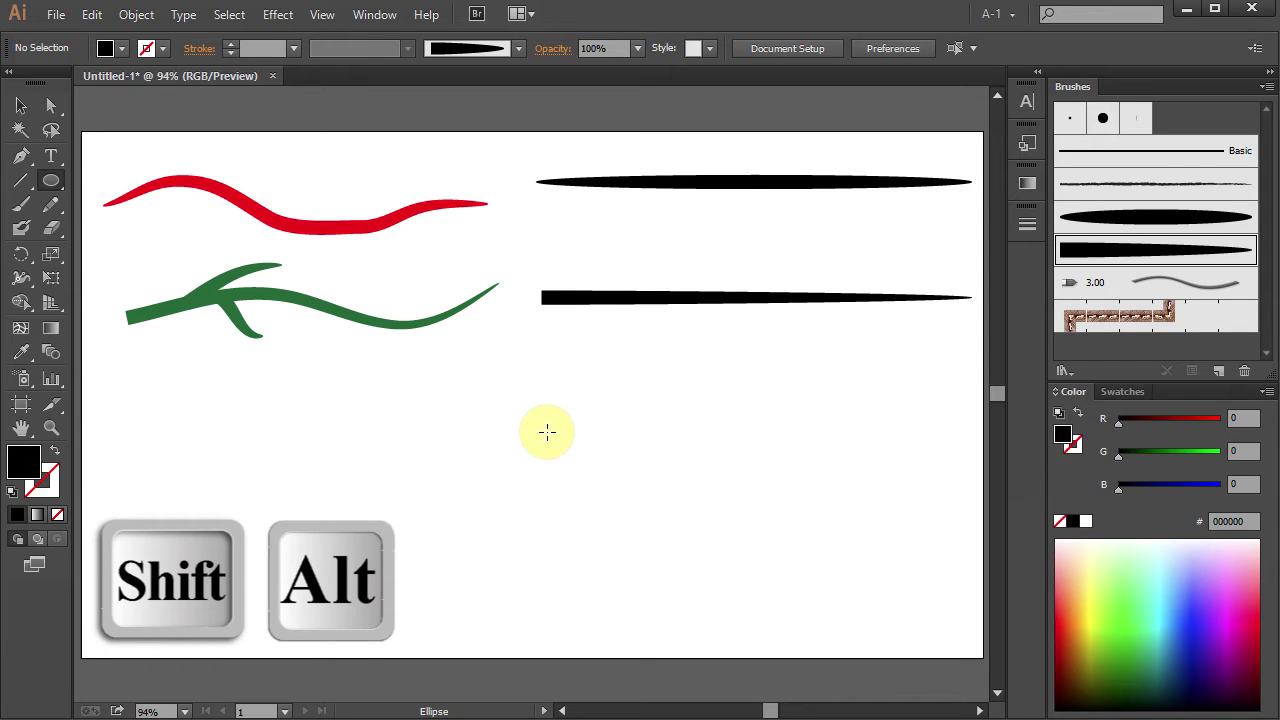
pyautogui.moveTo(551, 431); pyautogui.dragTo(550, 434)
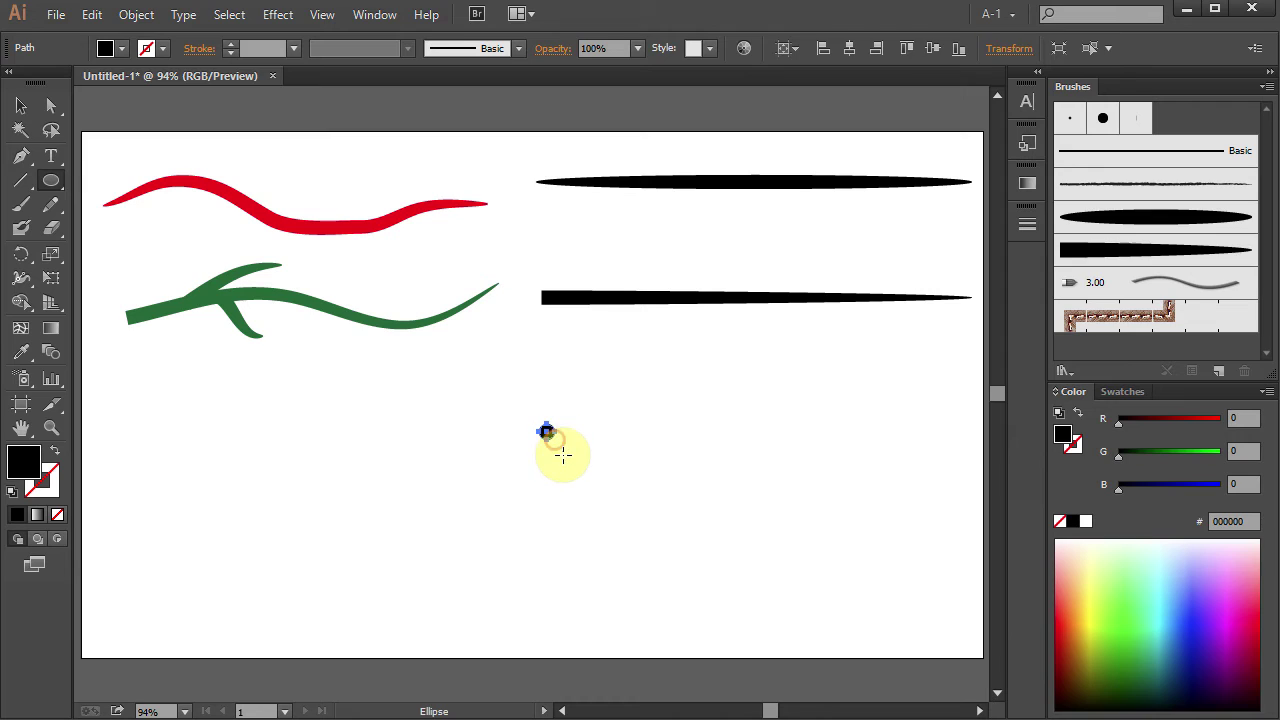
# Step: Stretch the small circle's right anchor point horizontally to the right to form a long tapered shape with a rounded left end
pyautogui.press('a')
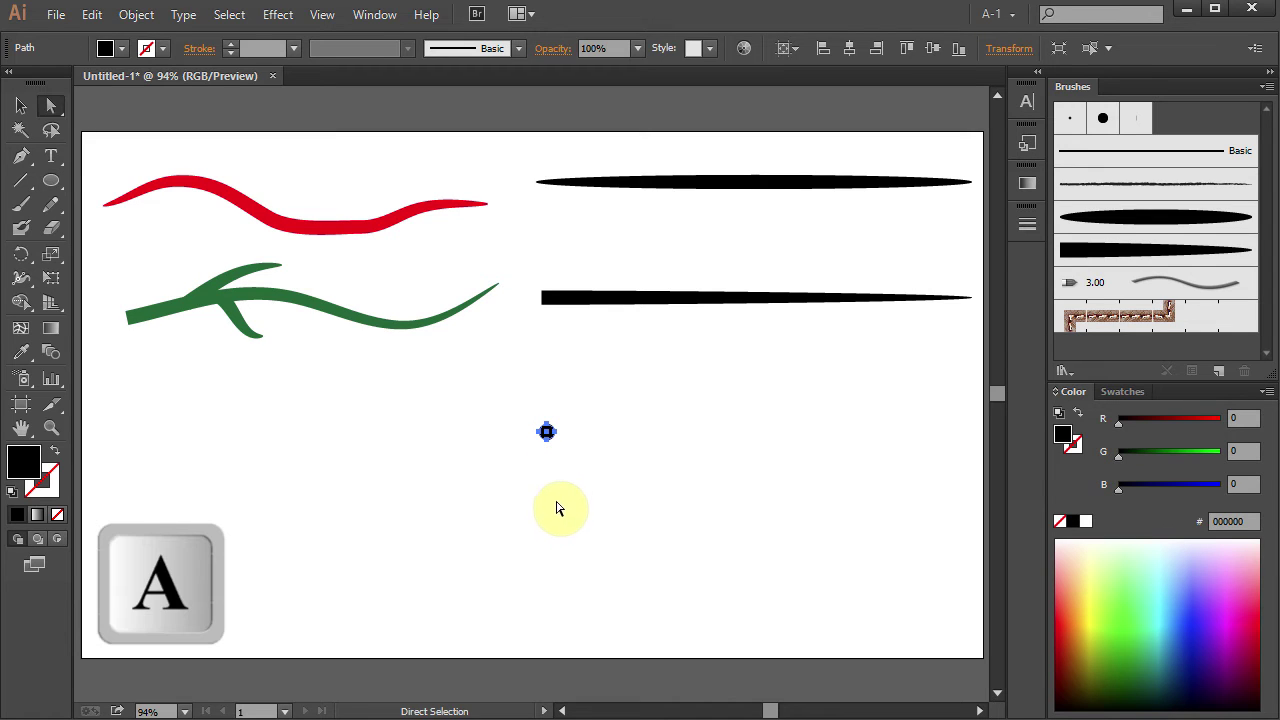
pyautogui.click(565, 481)
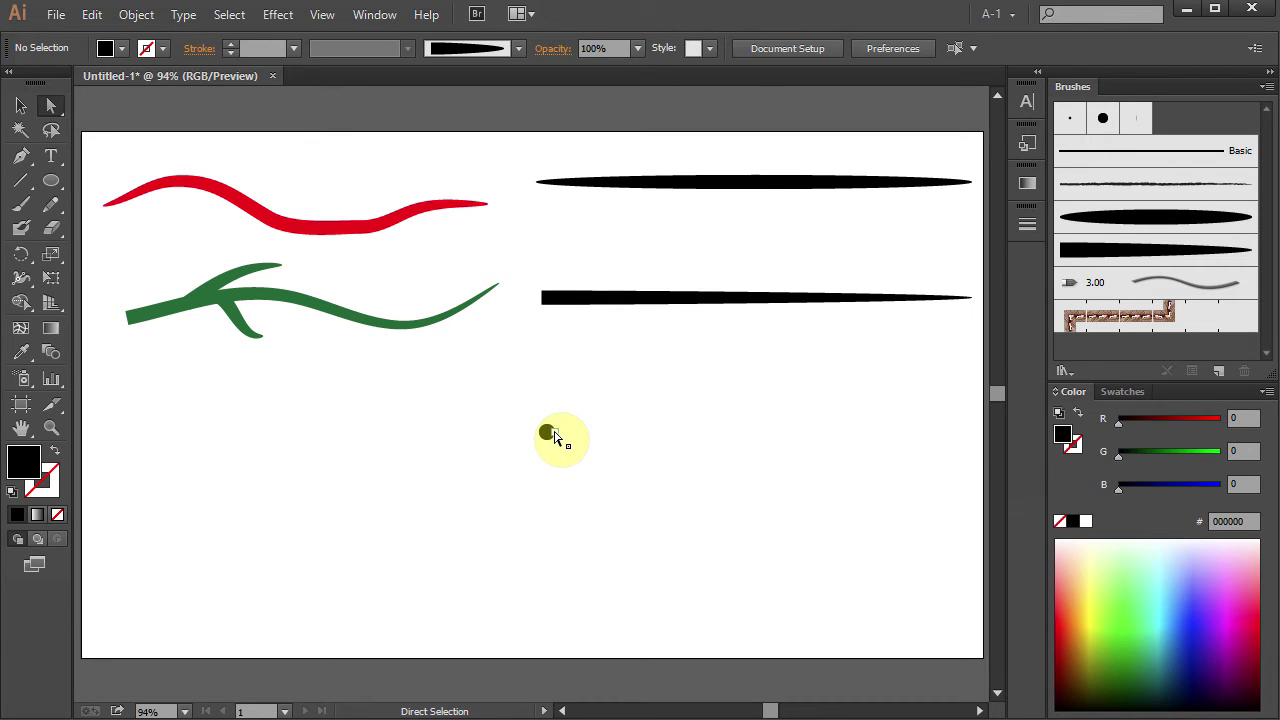
pyautogui.moveTo(556, 437); pyautogui.dragTo(554, 434)
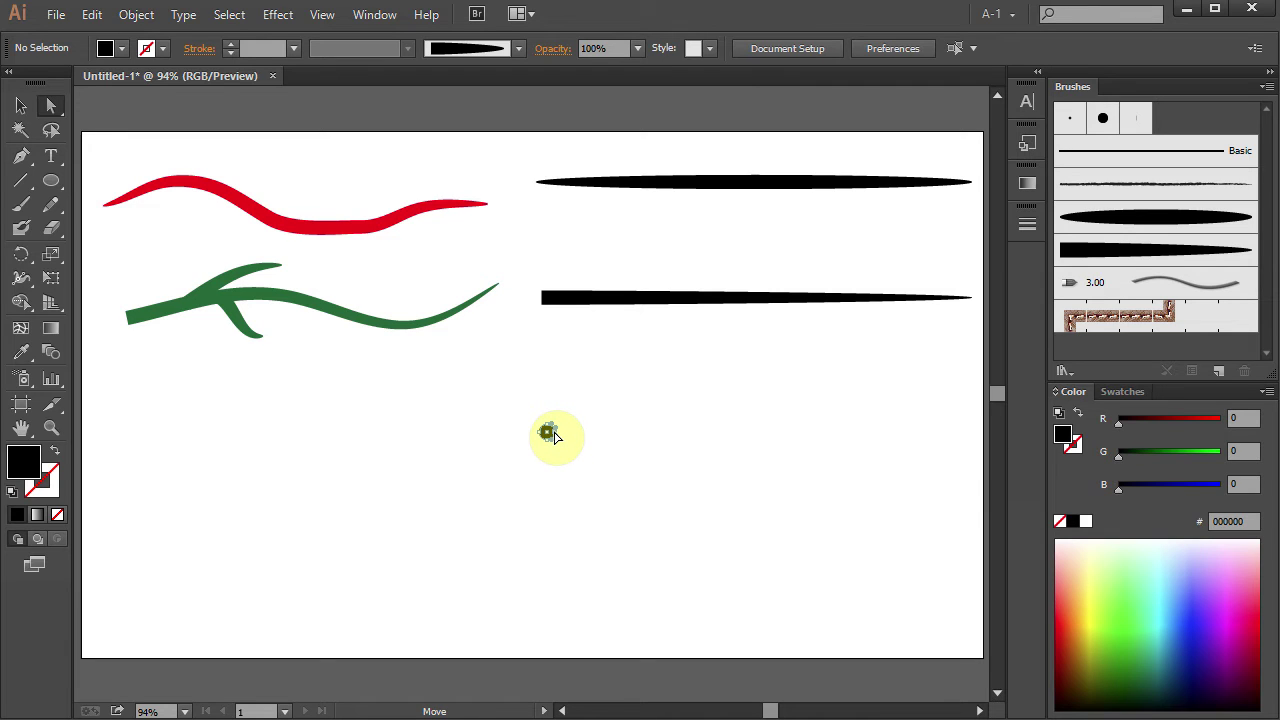
pyautogui.press('shift')
pyautogui.moveTo(554, 434); pyautogui.dragTo(953, 431)
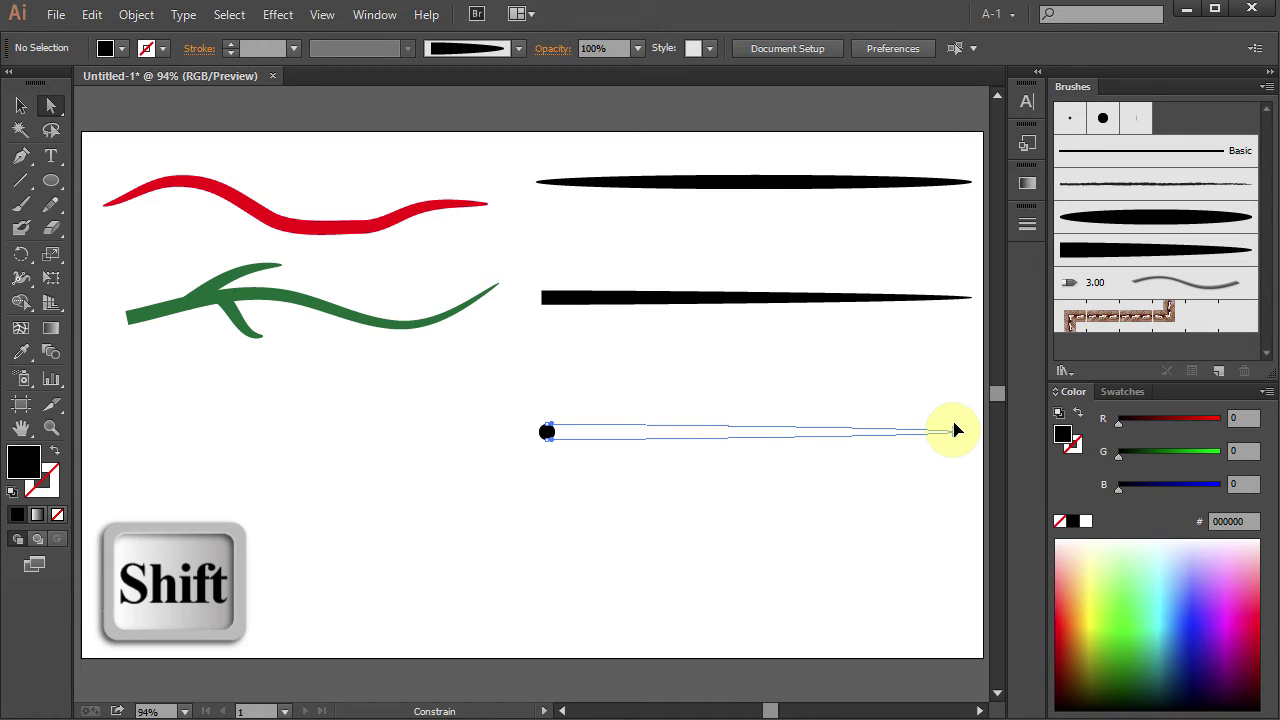
pyautogui.moveTo(953, 430); pyautogui.dragTo(953, 430)
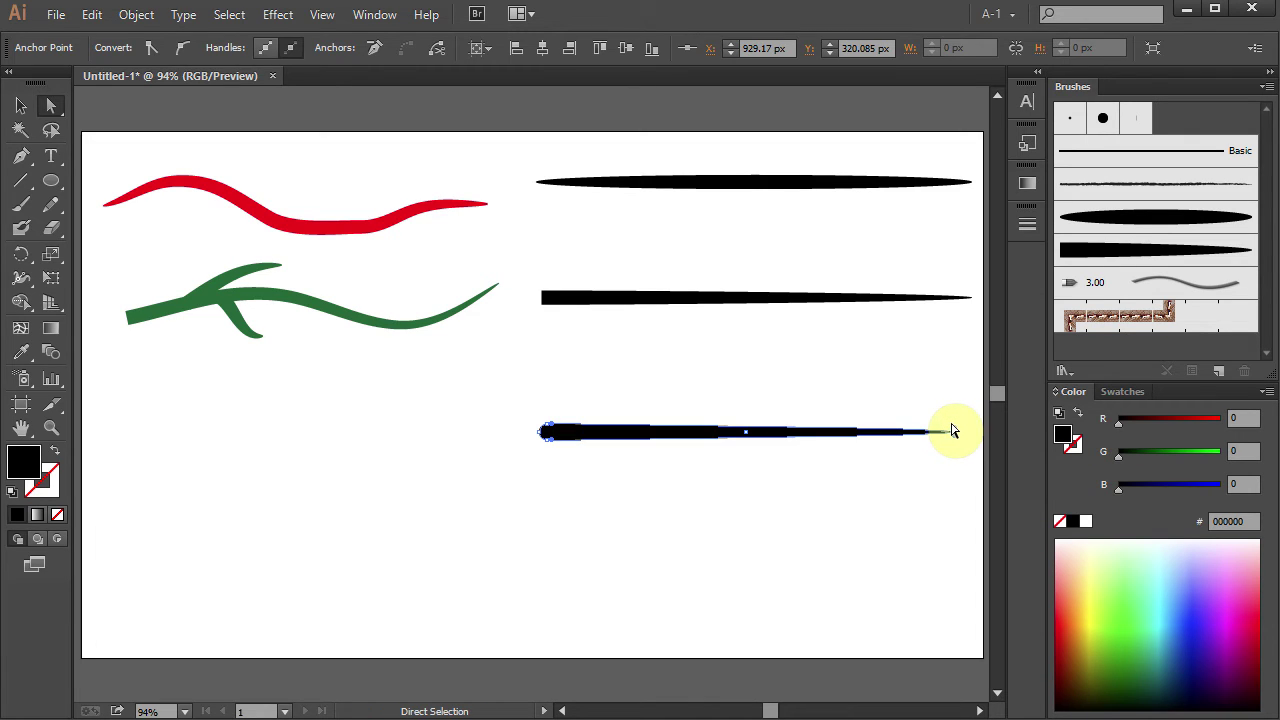
# Step: Create an art brush from the round-ended tapered shape with the Tints colorization method, and deselect the shape
pyautogui.press('v')
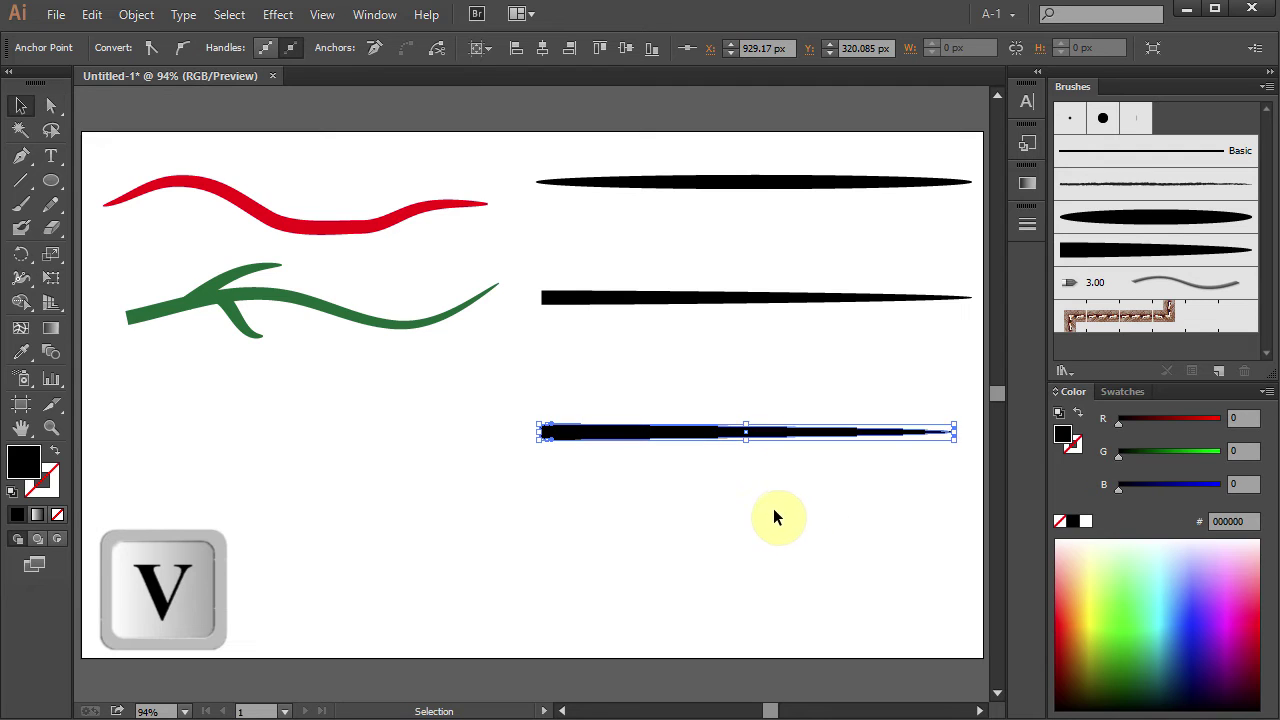
pyautogui.moveTo(690, 443)
pyautogui.mouseDown()
pyautogui.moveTo(1171, 271)
pyautogui.moveTo(1130, 288)
pyautogui.mouseUp()
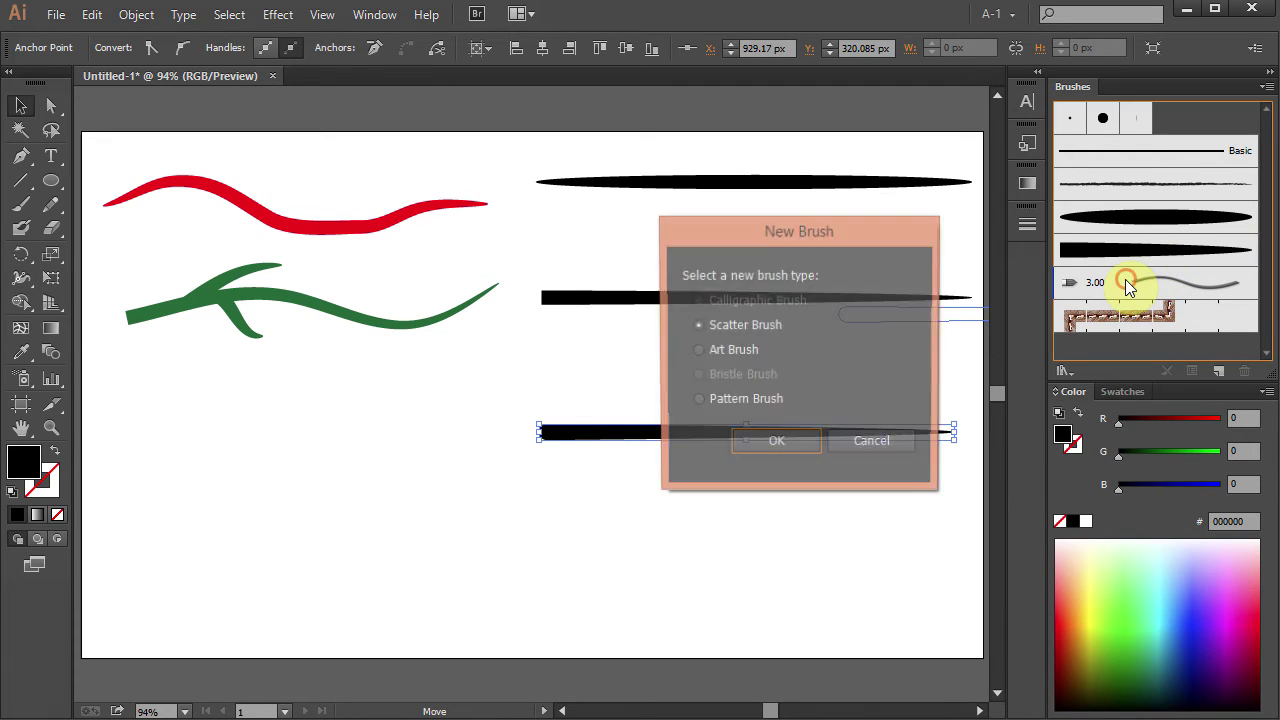
pyautogui.click(700, 352)
pyautogui.click(795, 443)
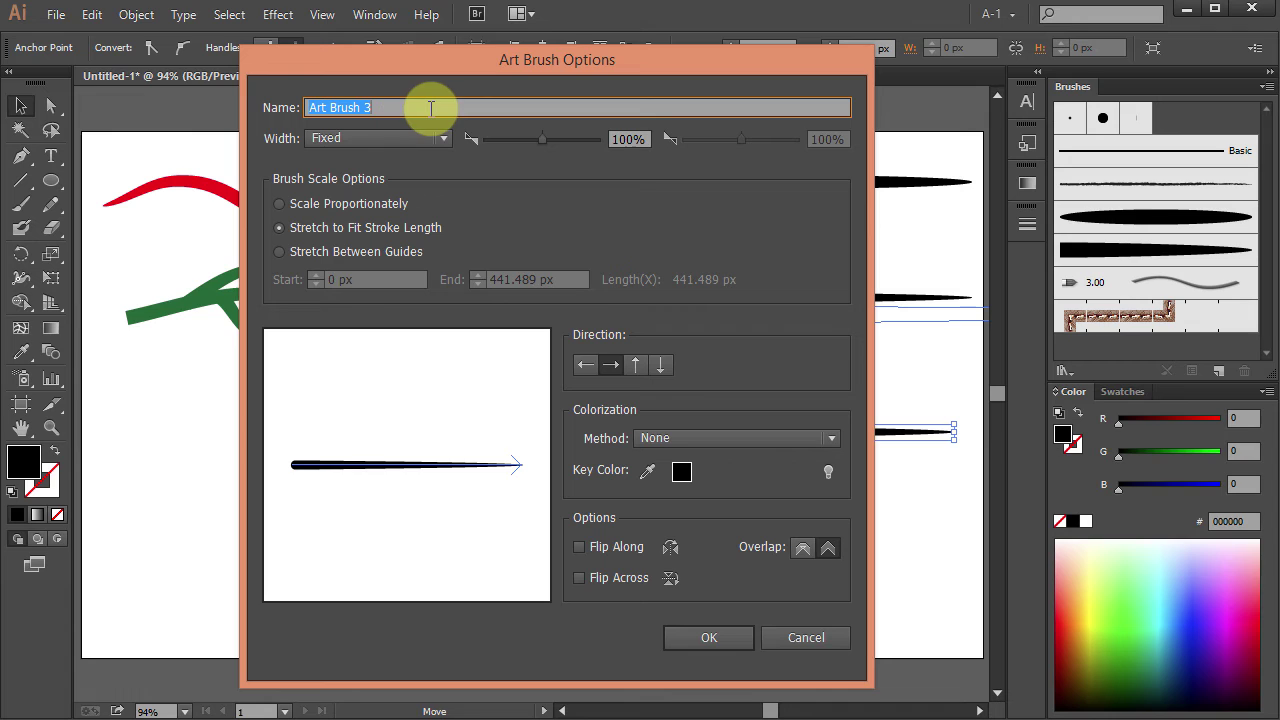
pyautogui.click(832, 437)
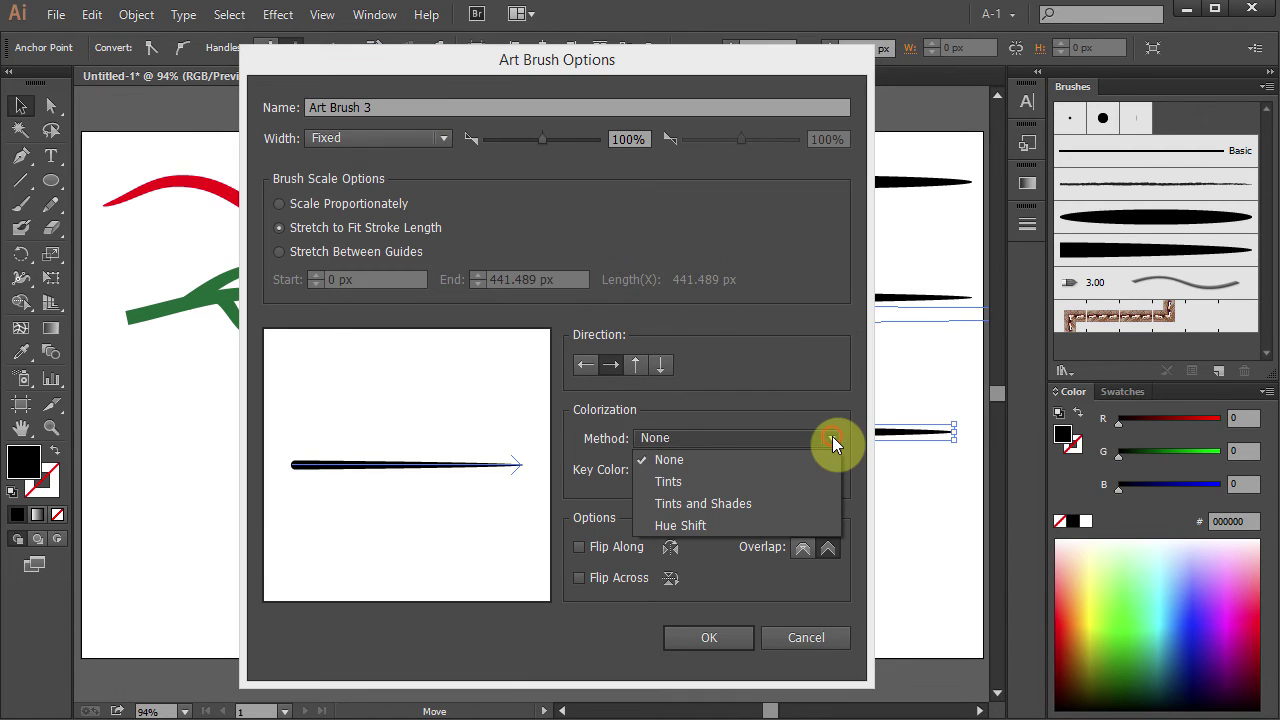
pyautogui.click(737, 482)
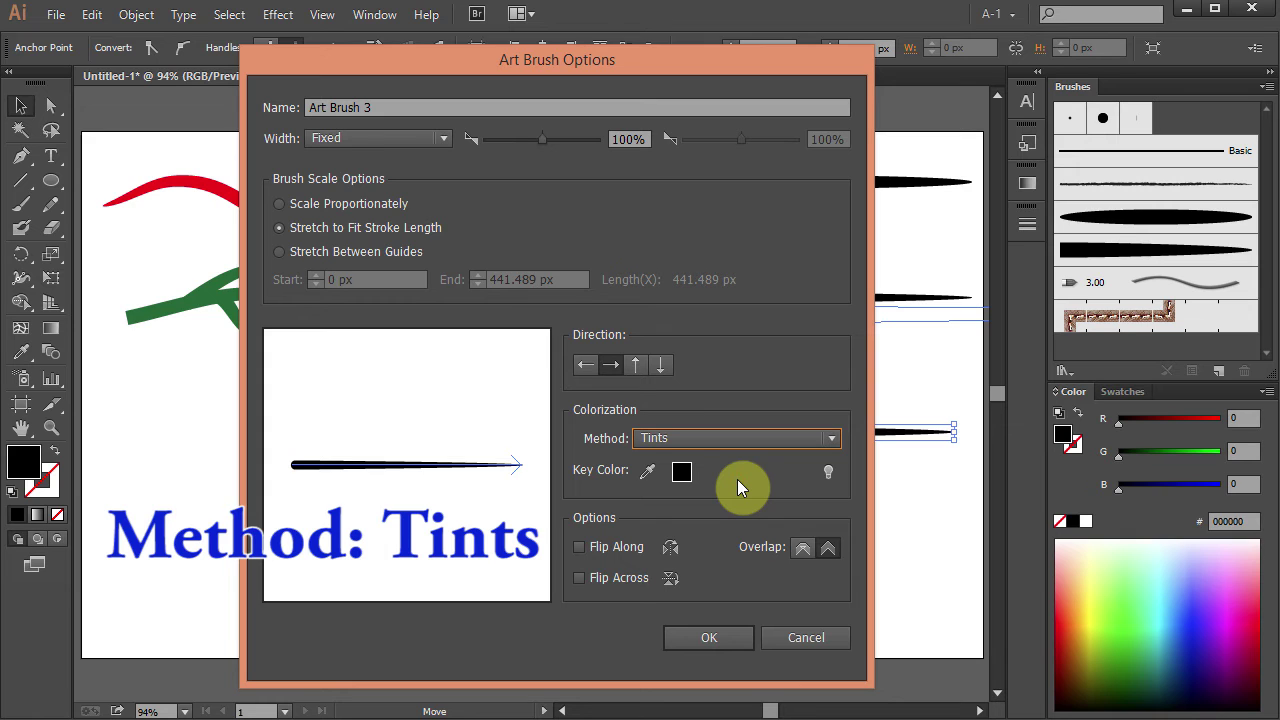
pyautogui.click(737, 637)
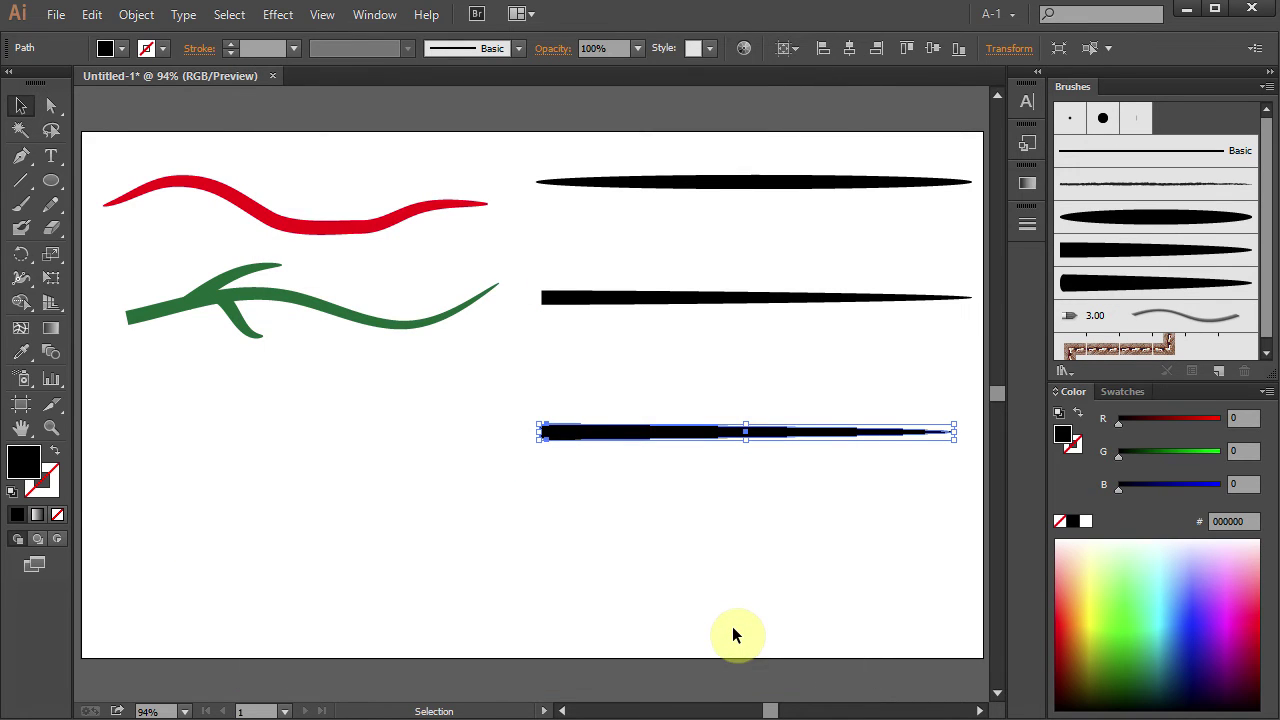
pyautogui.click(843, 492)
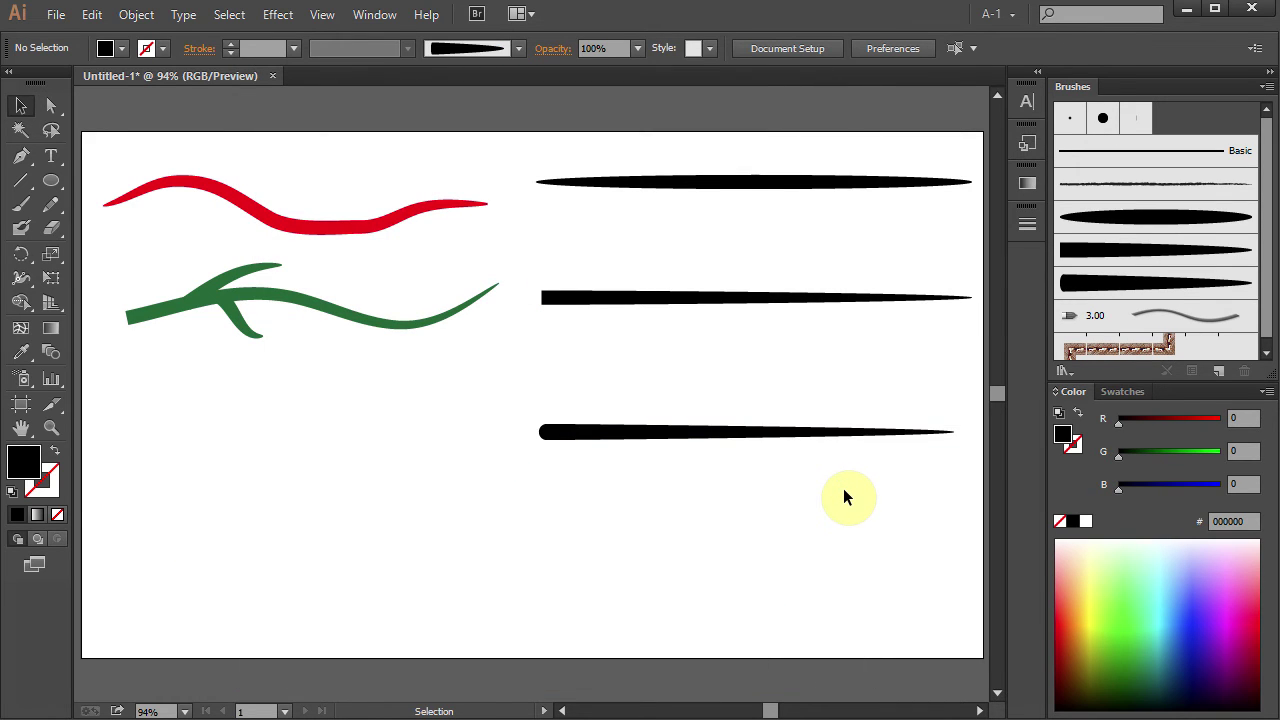
# Step: Paint two dark brown wavy strokes below the green branch with the round-ended brush, one running right and one running left
pyautogui.press('b')
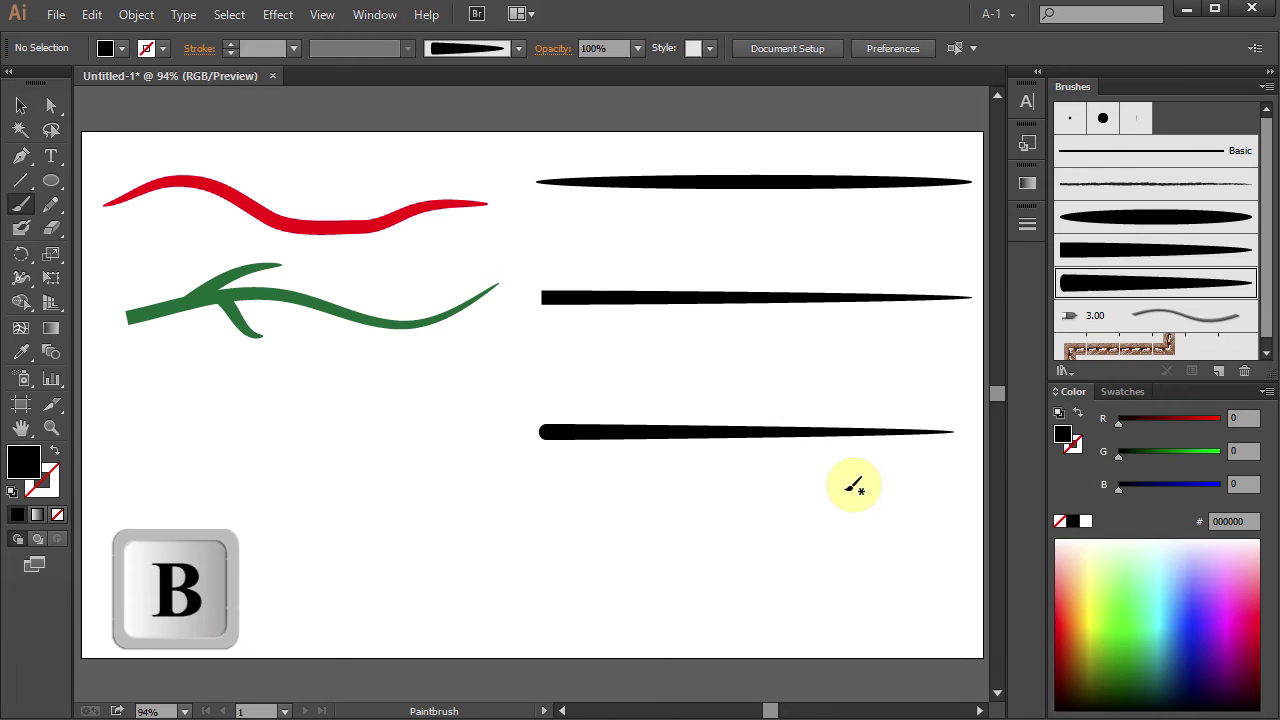
pyautogui.click(1121, 392)
pyautogui.click(1063, 492)
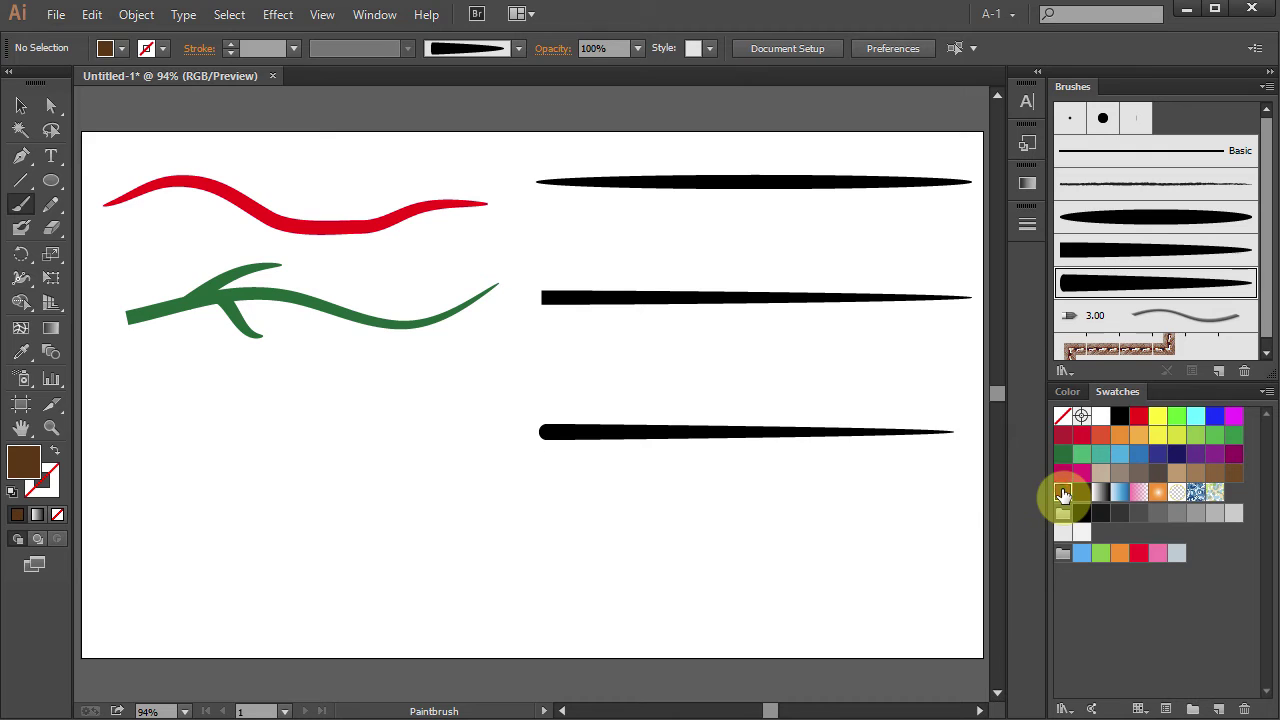
pyautogui.moveTo(323, 431)
pyautogui.mouseDown()
pyautogui.moveTo(390, 412)
pyautogui.moveTo(503, 413)
pyautogui.mouseUp()
pyautogui.moveTo(283, 430); pyautogui.dragTo(120, 422)
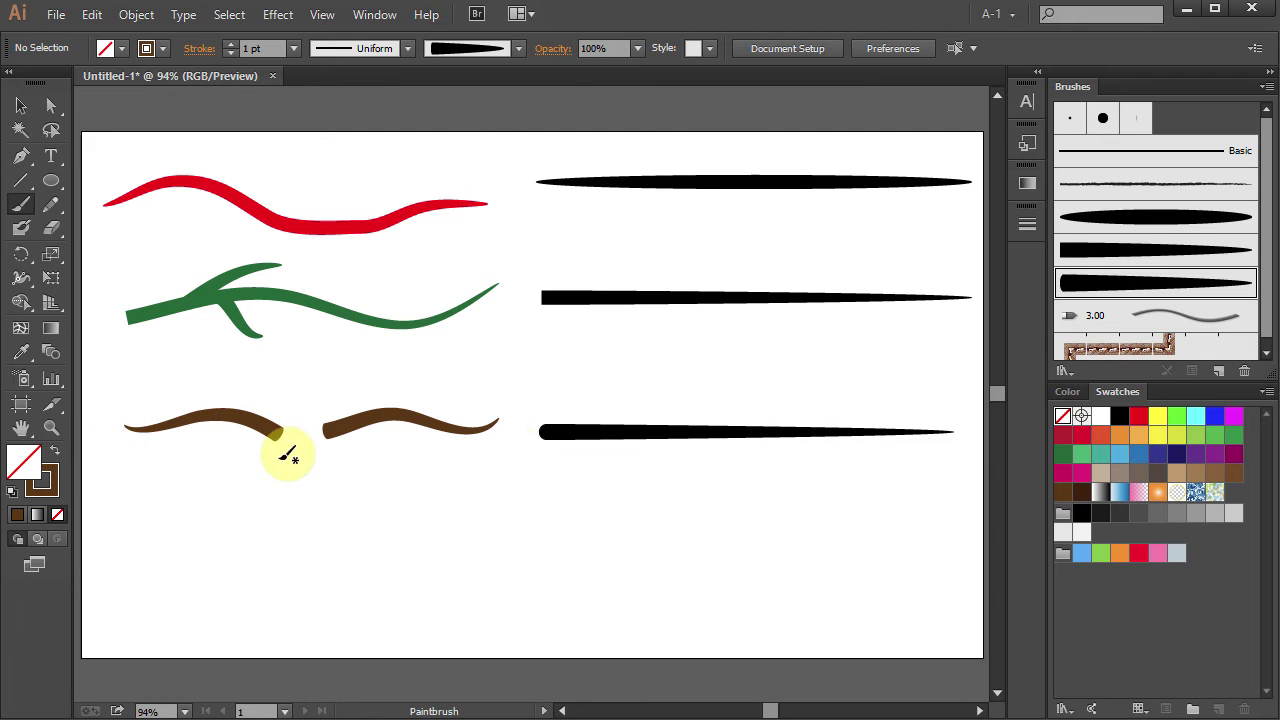
# Step: Set a black fill with no stroke and draw a long, wide rectangle below the round-ended tapered shape
pyautogui.click(1119, 415)
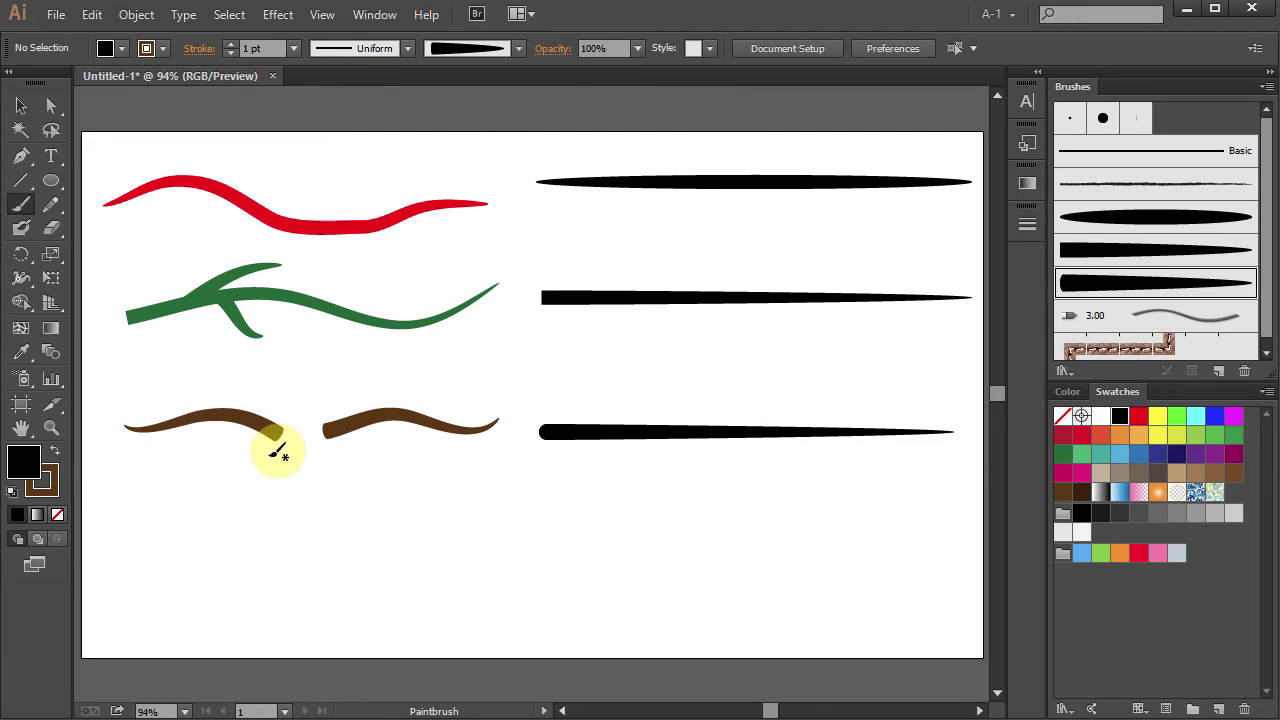
pyautogui.click(55, 488)
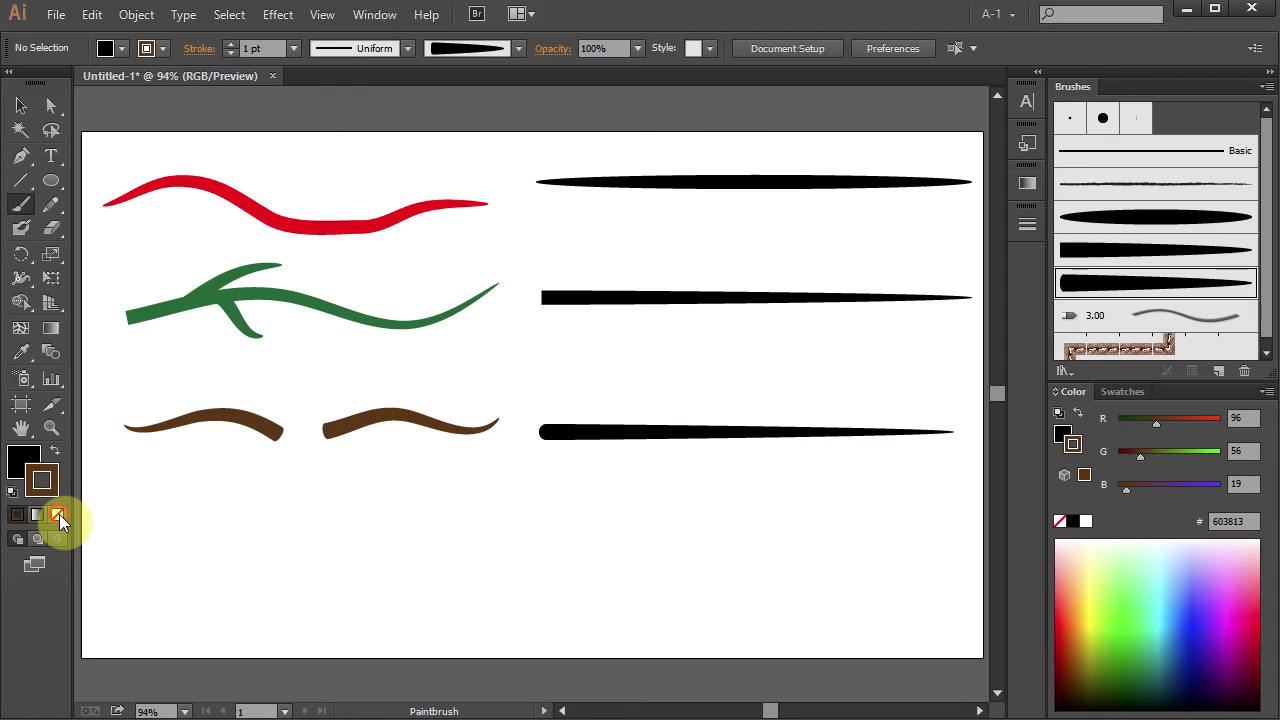
pyautogui.click(59, 514)
pyautogui.click(20, 460)
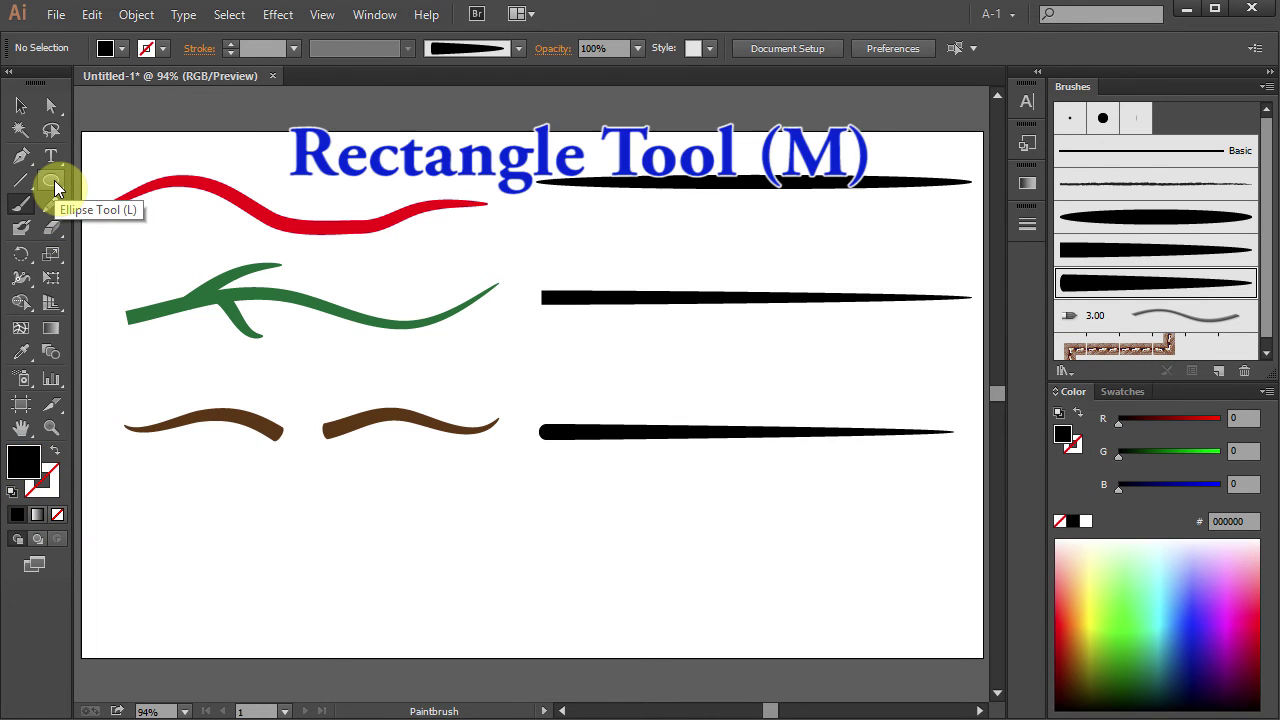
pyautogui.moveTo(54, 185); pyautogui.dragTo(134, 180)
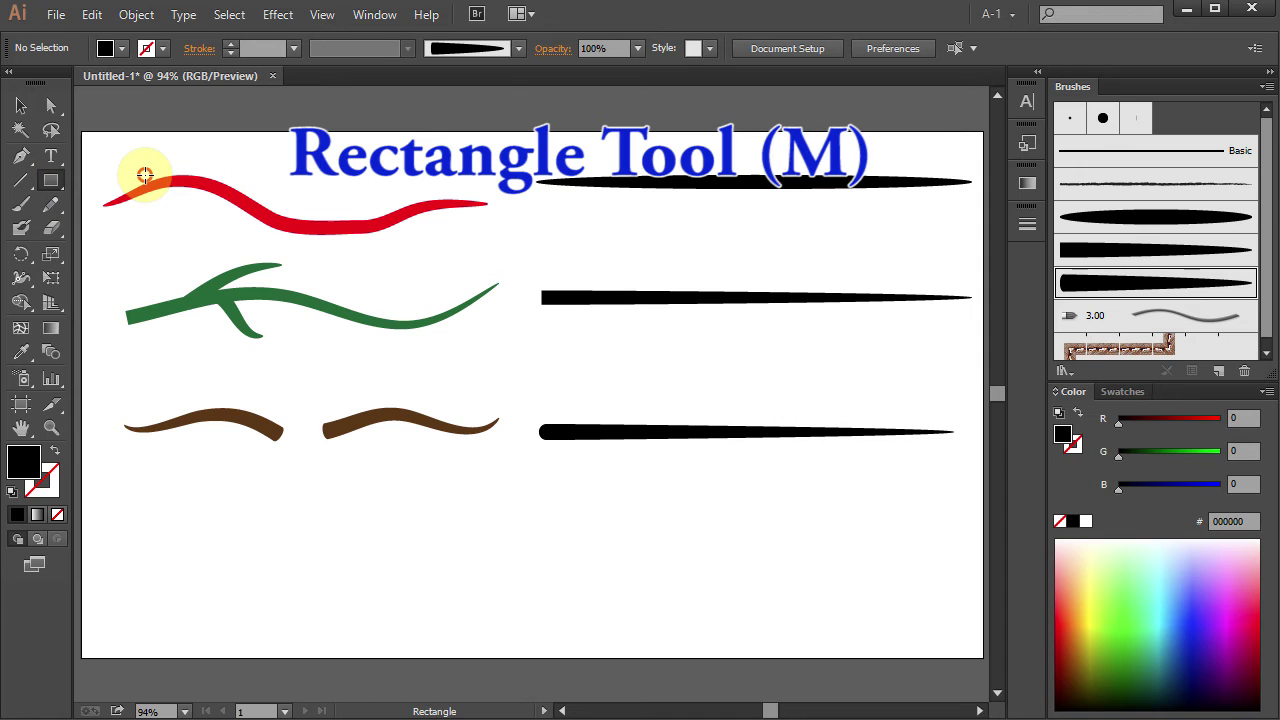
pyautogui.moveTo(545, 546); pyautogui.dragTo(955, 585)
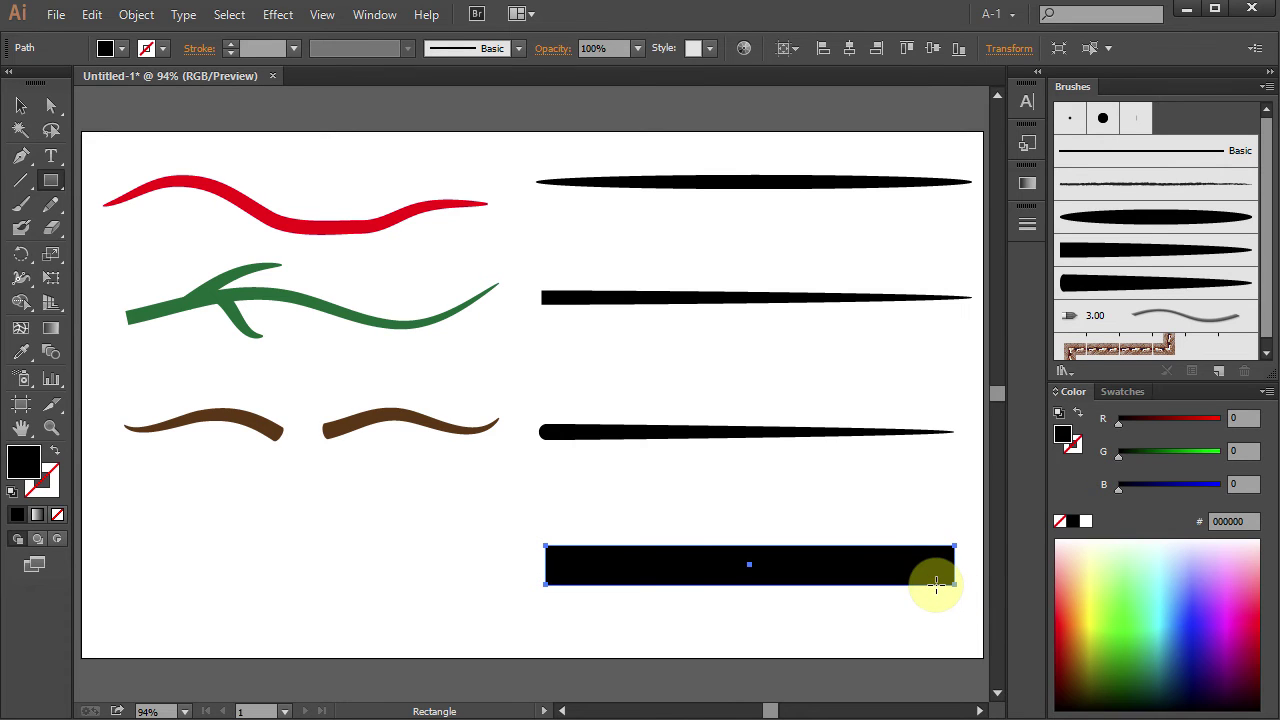
# Step: Add an anchor point at the middle of the rectangle's top edge and another at the middle of its bottom edge
pyautogui.click(22, 157)
pyautogui.moveTo(22, 157); pyautogui.dragTo(136, 184)
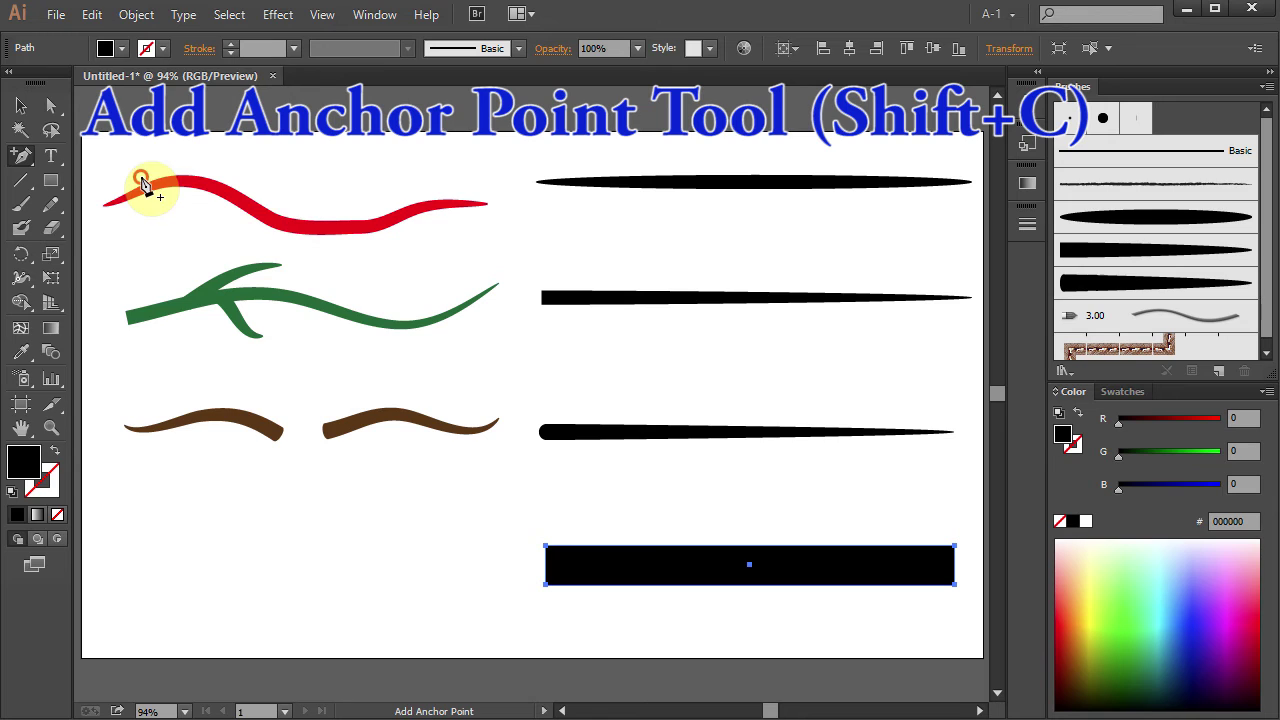
pyautogui.click(750, 547)
pyautogui.click(750, 585)
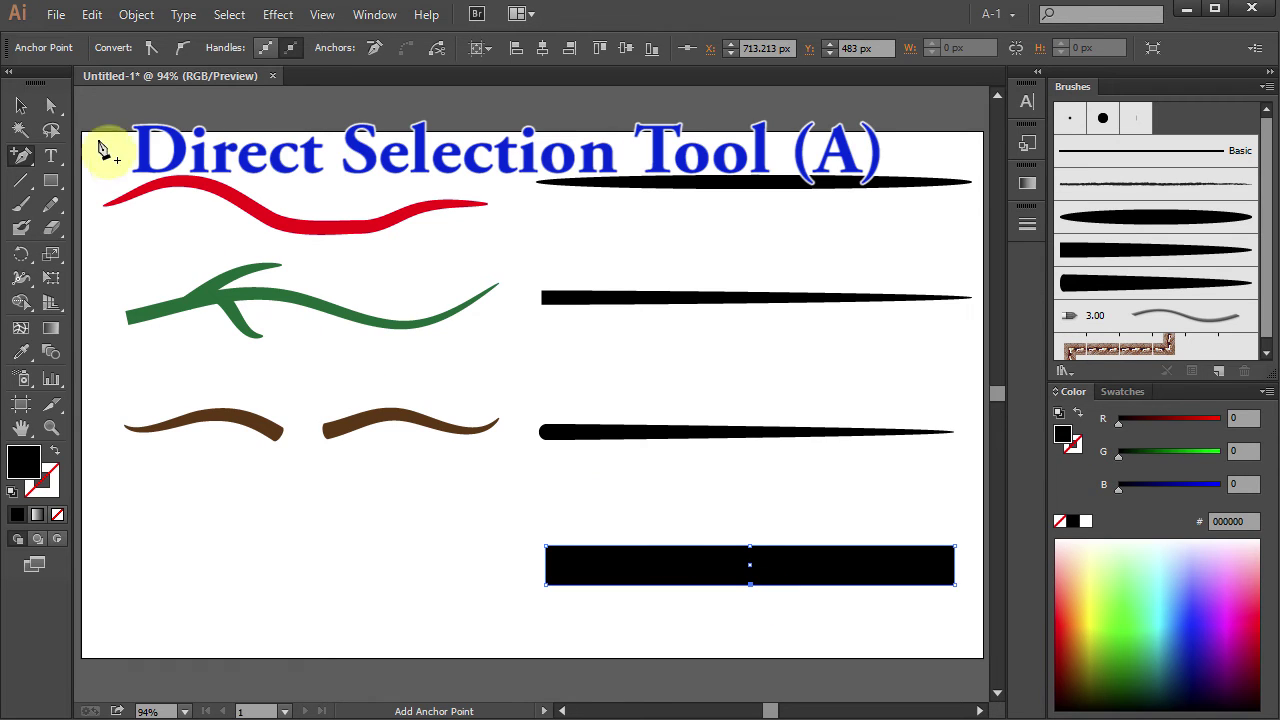
# Step: Nudge the middle anchor point of the rectangle's top edge straight down by 10 px
pyautogui.click(52, 107)
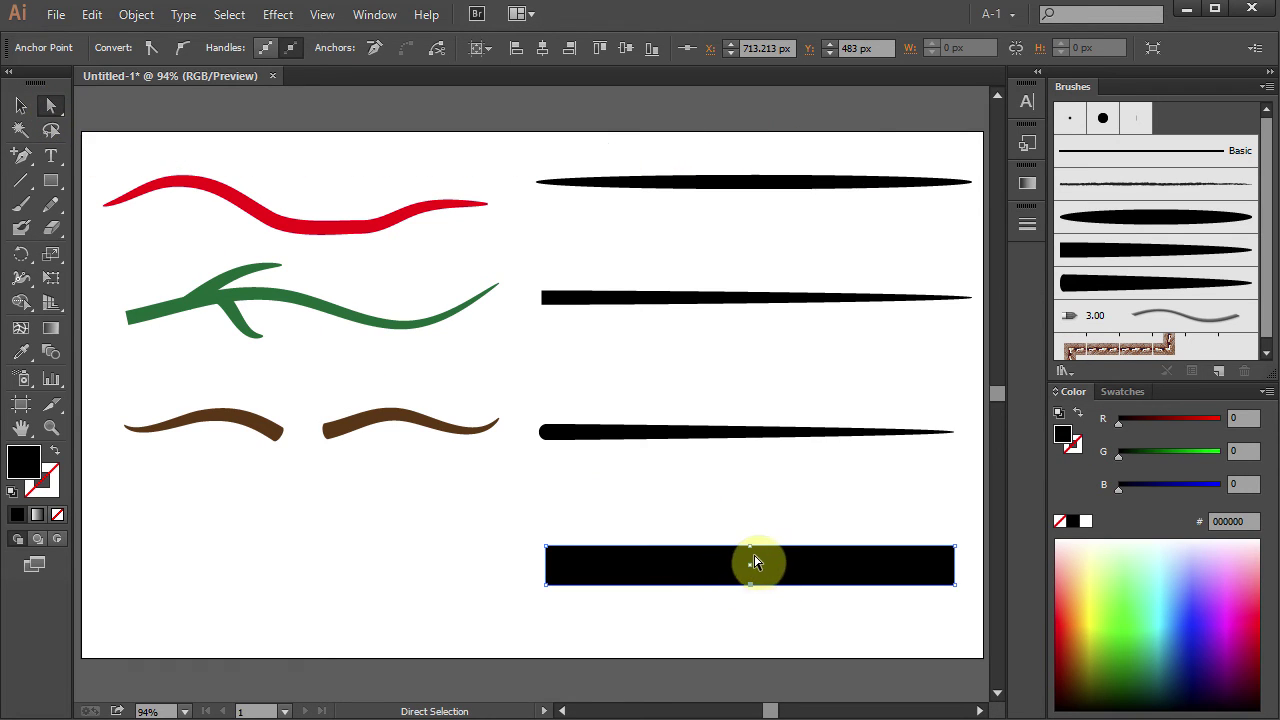
pyautogui.moveTo(751, 550); pyautogui.dragTo(753, 552)
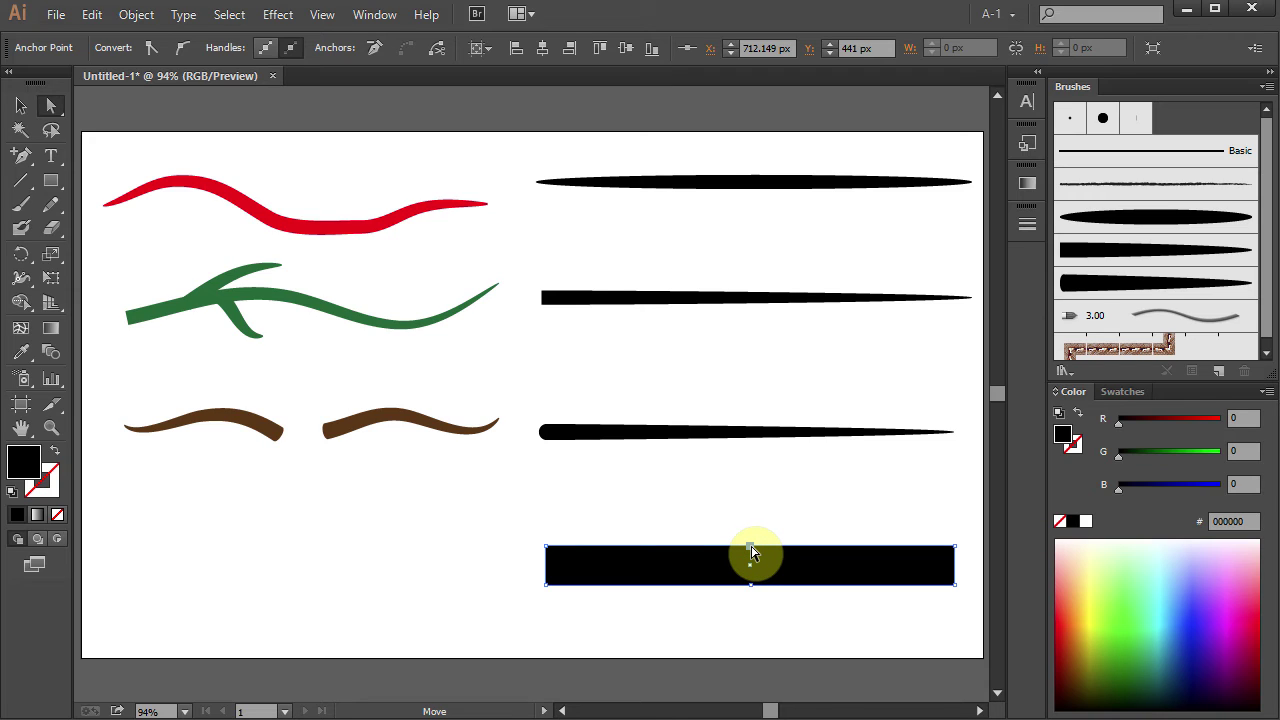
pyautogui.press('Down')
pyautogui.press('Down')
pyautogui.press('Down')
pyautogui.press('Down')
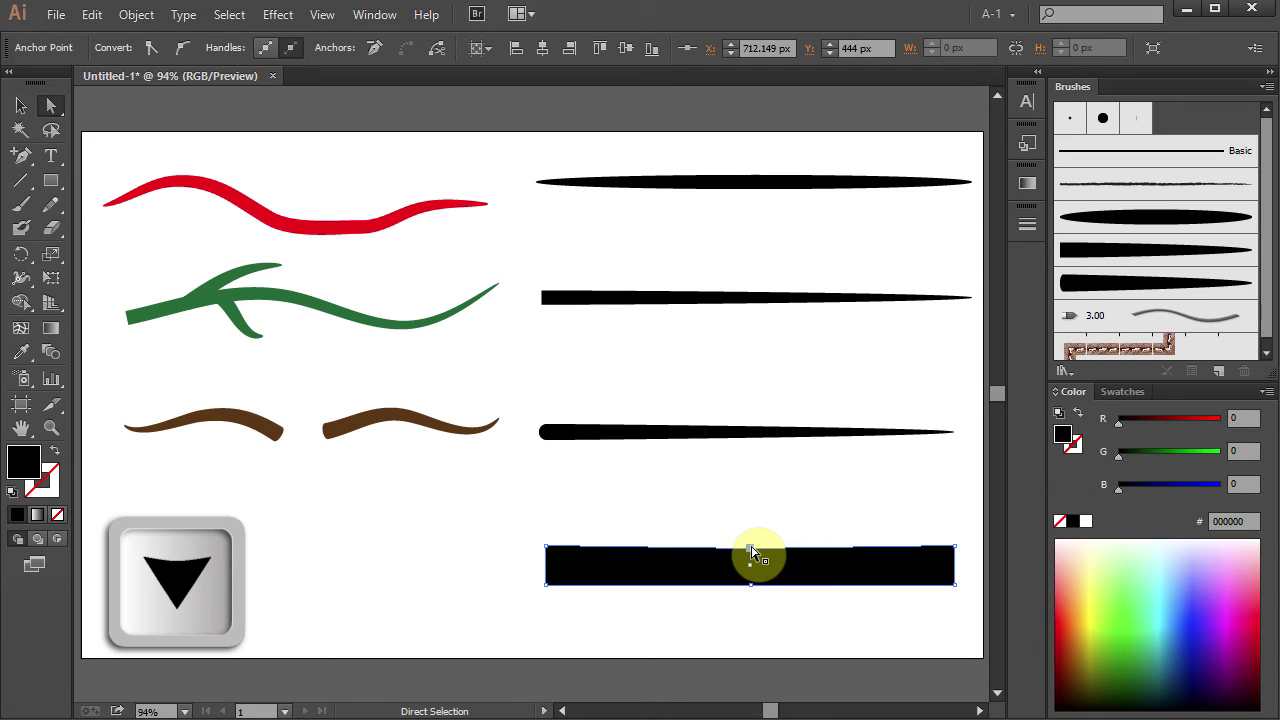
pyautogui.press('Down')
pyautogui.press('Down')
pyautogui.press('Down')
pyautogui.press('Down')
pyautogui.press('Down')
pyautogui.press('Down')
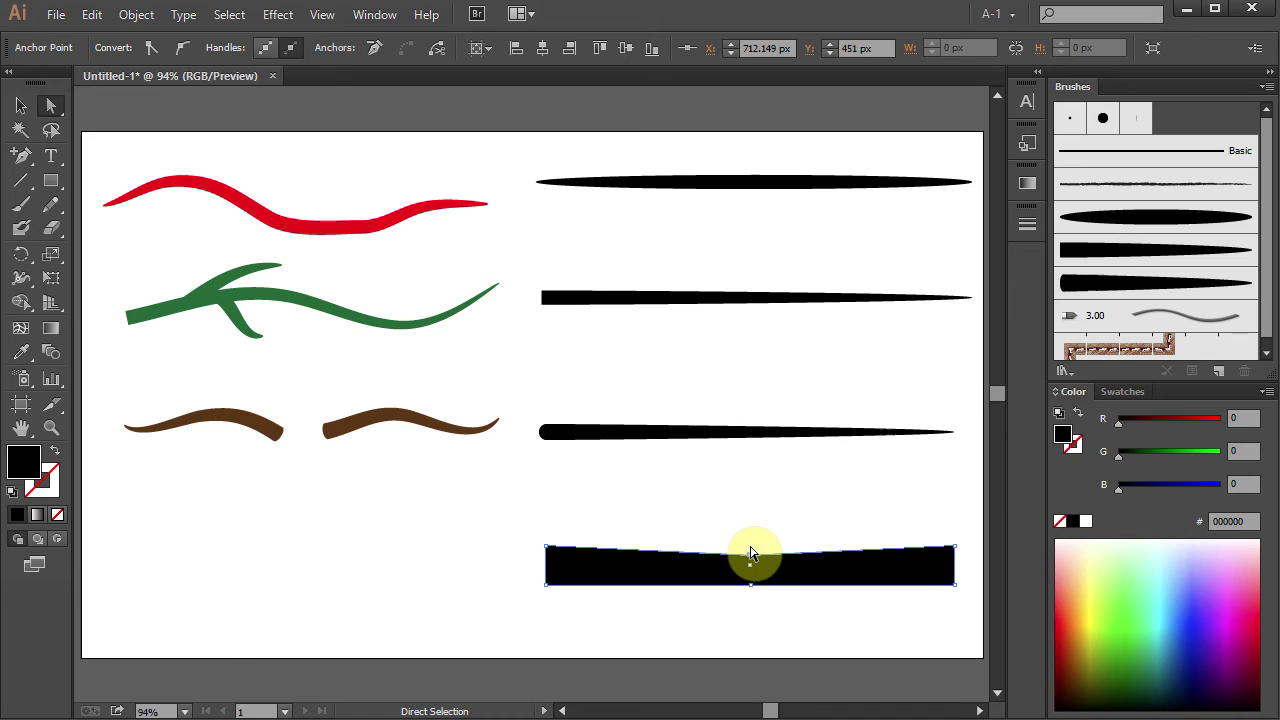
# Step: Nudge the middle anchor point of the rectangle's bottom edge straight up by 10 px
pyautogui.click(751, 586)
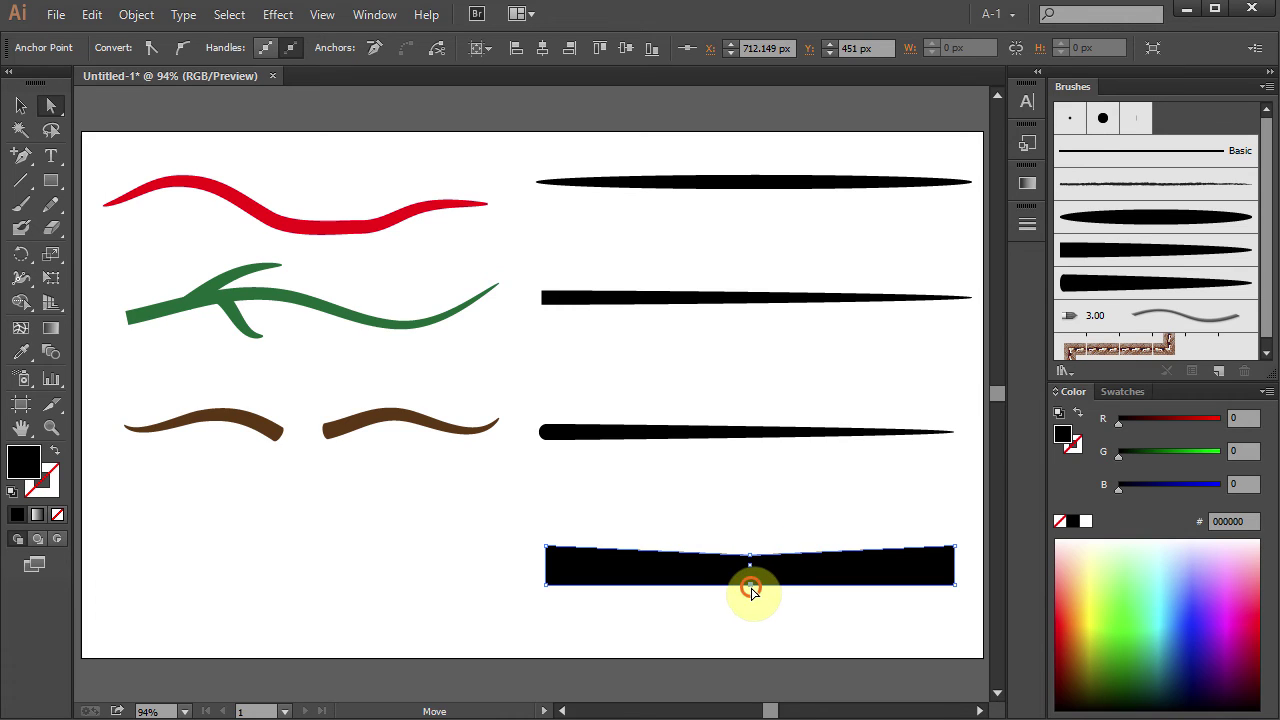
pyautogui.press('Up')
pyautogui.press('Up')
pyautogui.press('Up')
pyautogui.press('Up')
pyautogui.press('Up')
pyautogui.press('Up')
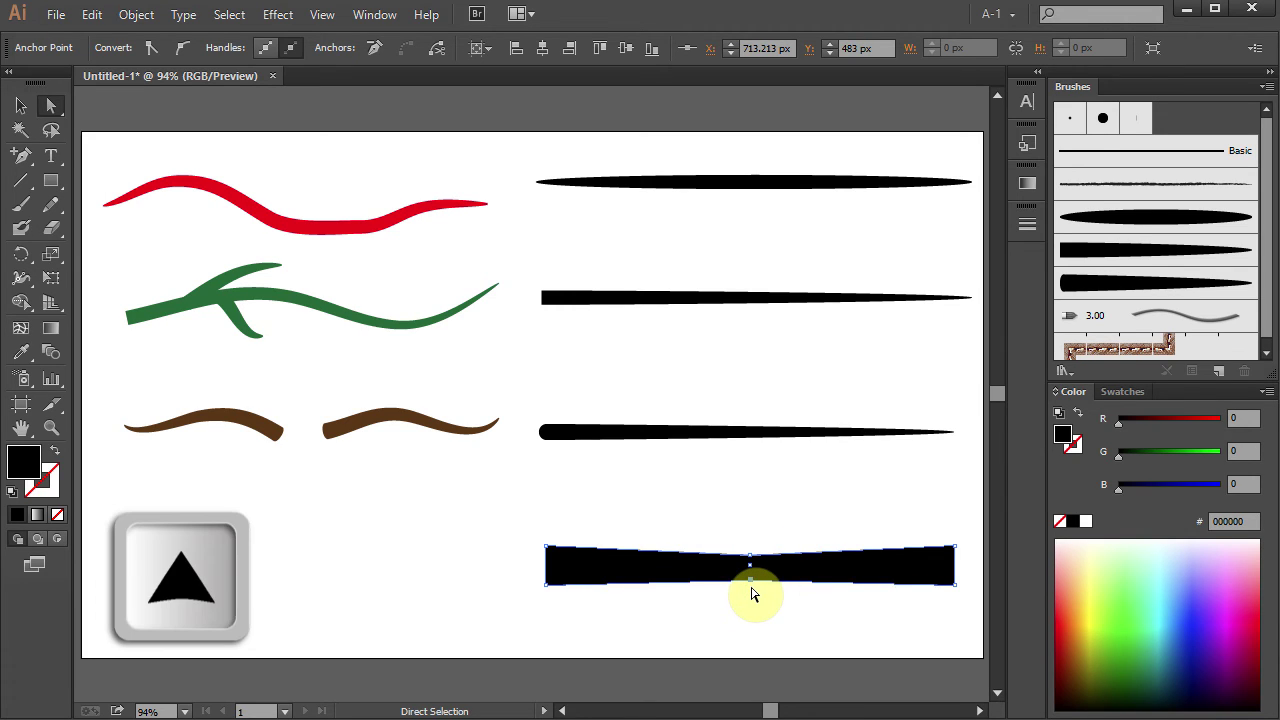
pyautogui.press('Up')
pyautogui.press('Up')
pyautogui.press('Up')
pyautogui.press('Up')
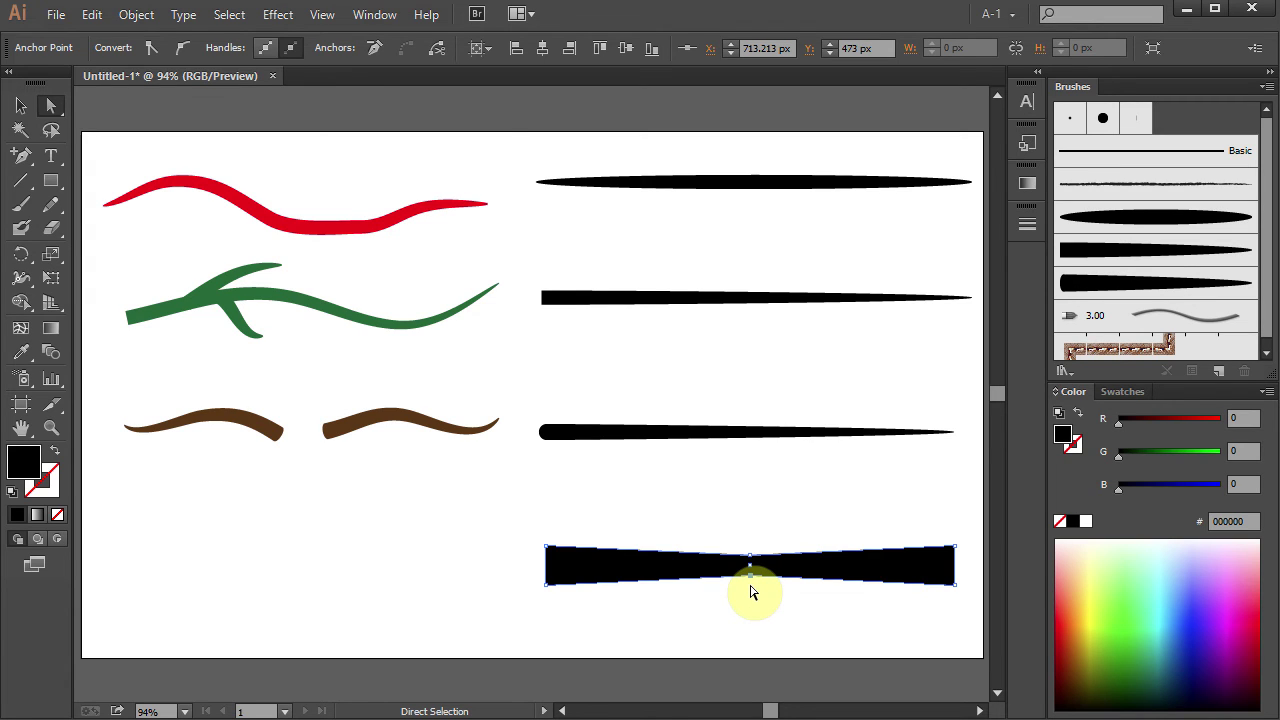
# Step: Convert the rectangle's two middle anchor points to smooth points, pulling their horizontal handles out to the shape's ends for concave curved edges
pyautogui.press('z')
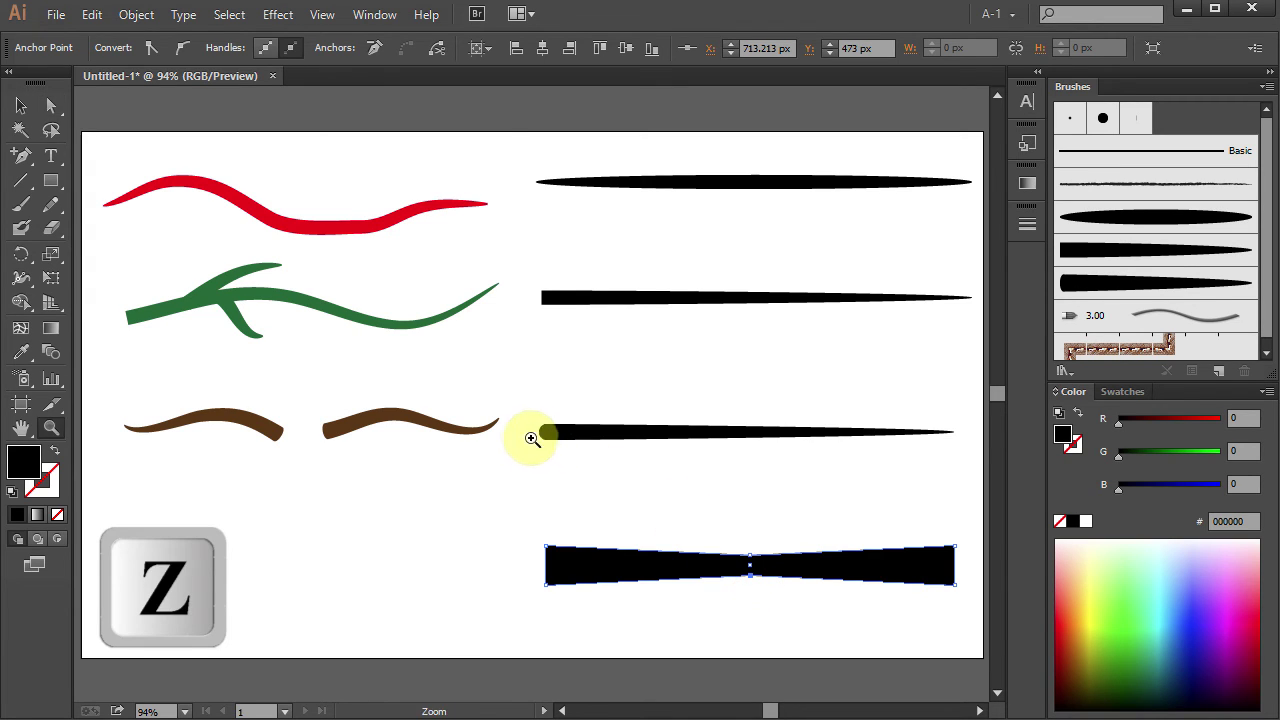
pyautogui.moveTo(510, 393); pyautogui.dragTo(976, 651)
pyautogui.click(22, 157)
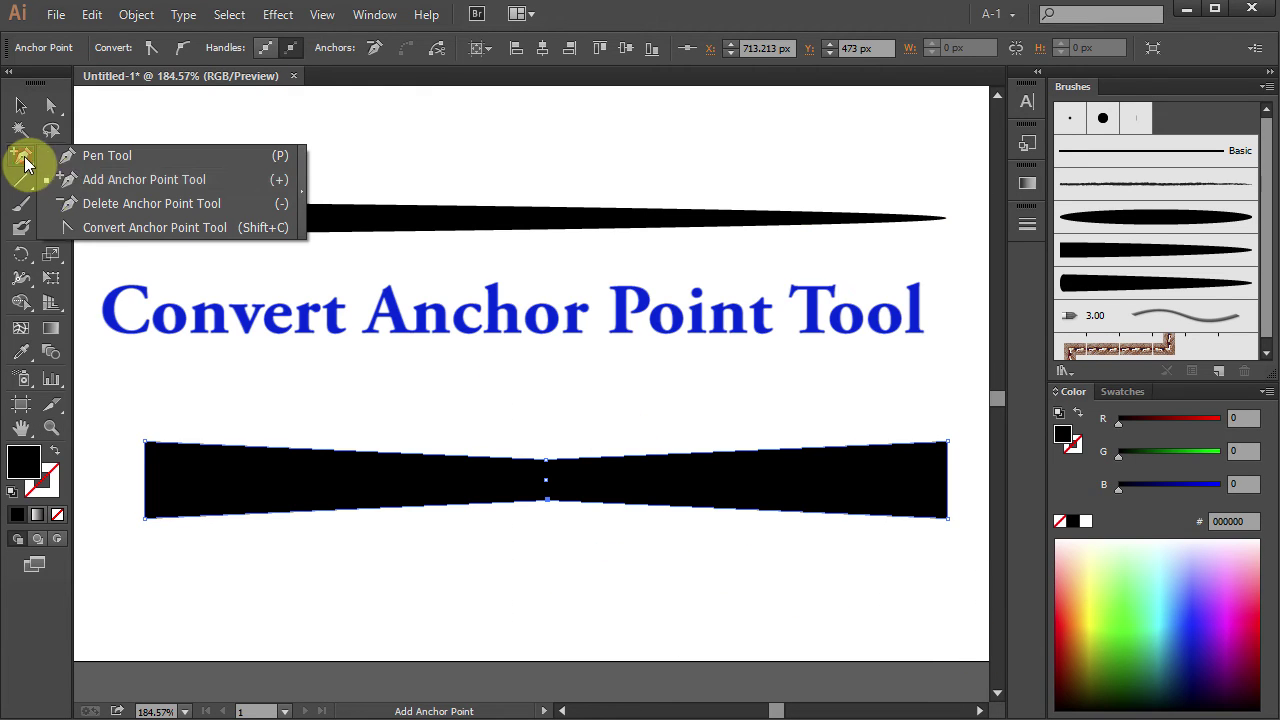
pyautogui.click(130, 227)
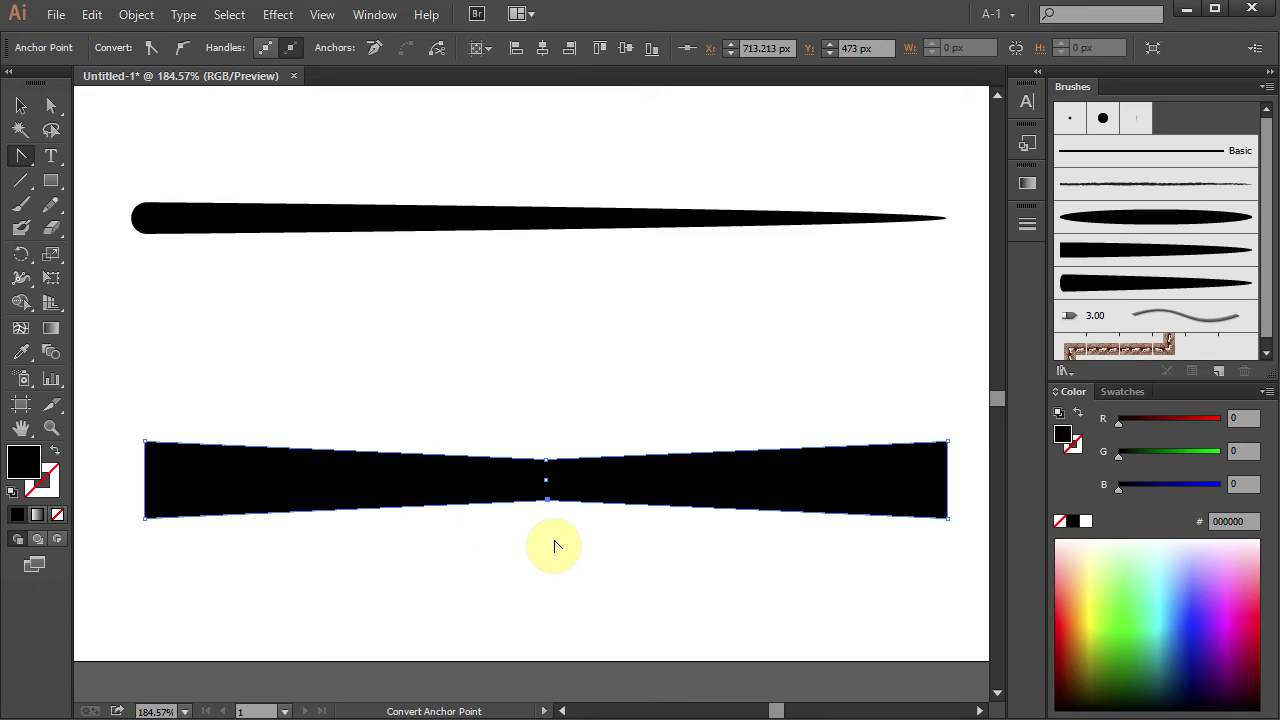
pyautogui.moveTo(546, 505); pyautogui.dragTo(145, 497)
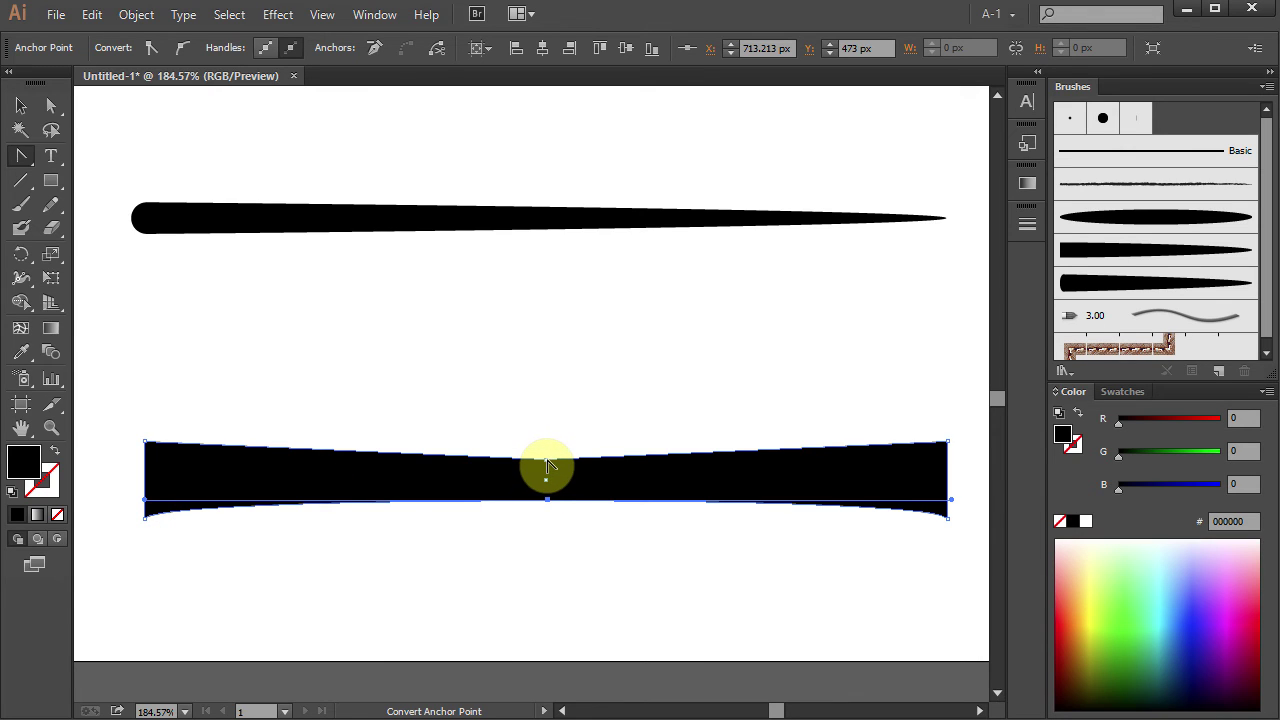
pyautogui.moveTo(543, 463); pyautogui.dragTo(933, 478)
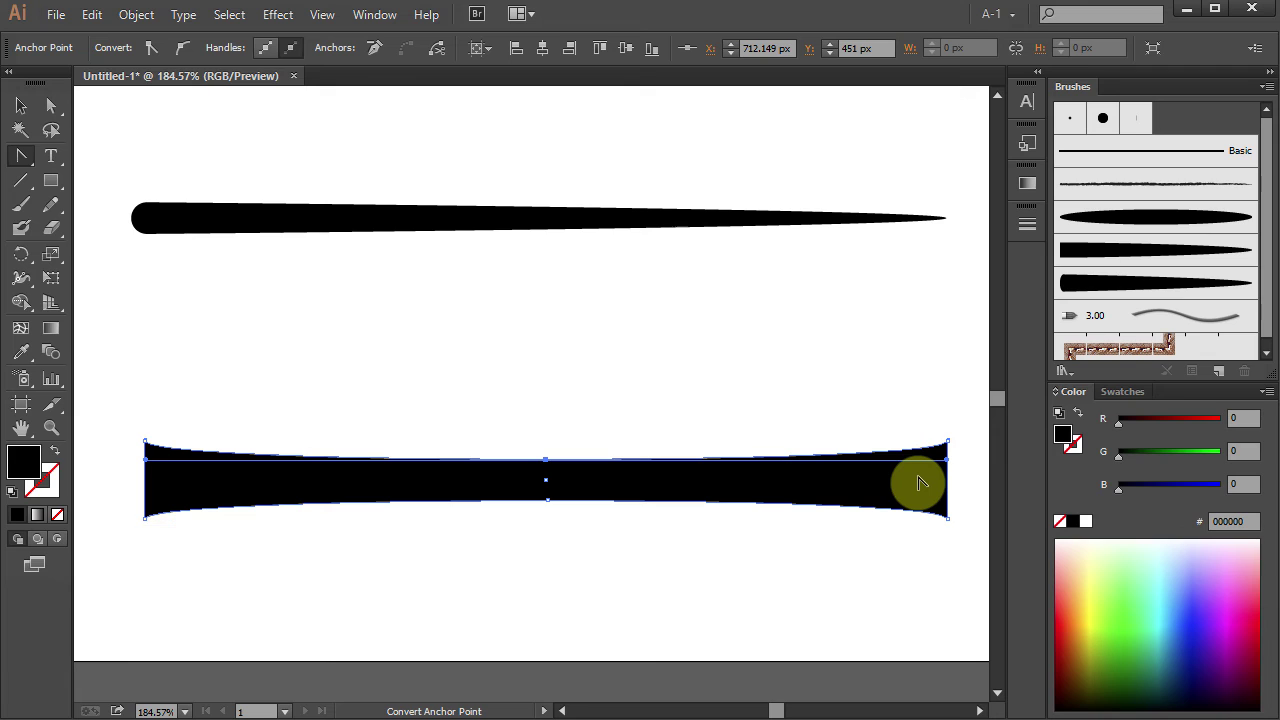
# Step: Create an art brush from the concave flared shape with the Tints colorization method, and deselect the shape
pyautogui.press('v')
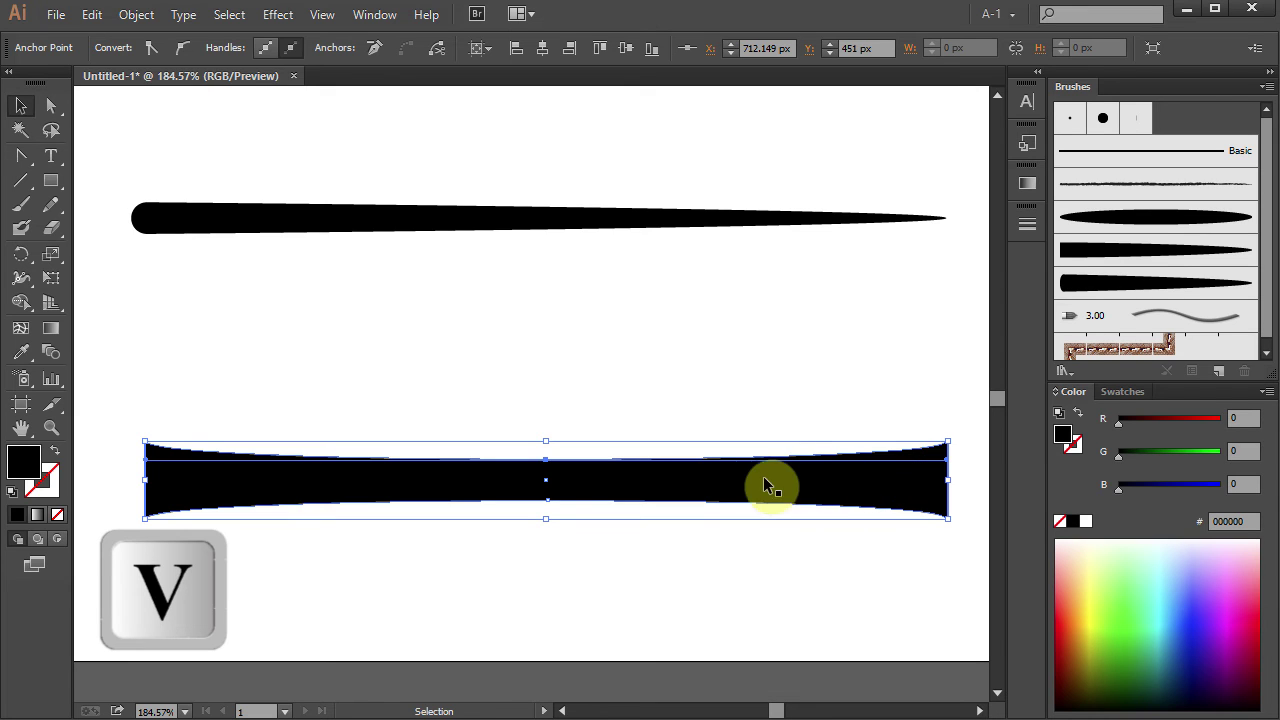
pyautogui.moveTo(606, 487)
pyautogui.mouseDown()
pyautogui.moveTo(1143, 280)
pyautogui.moveTo(1157, 309)
pyautogui.moveTo(1151, 298)
pyautogui.mouseUp()
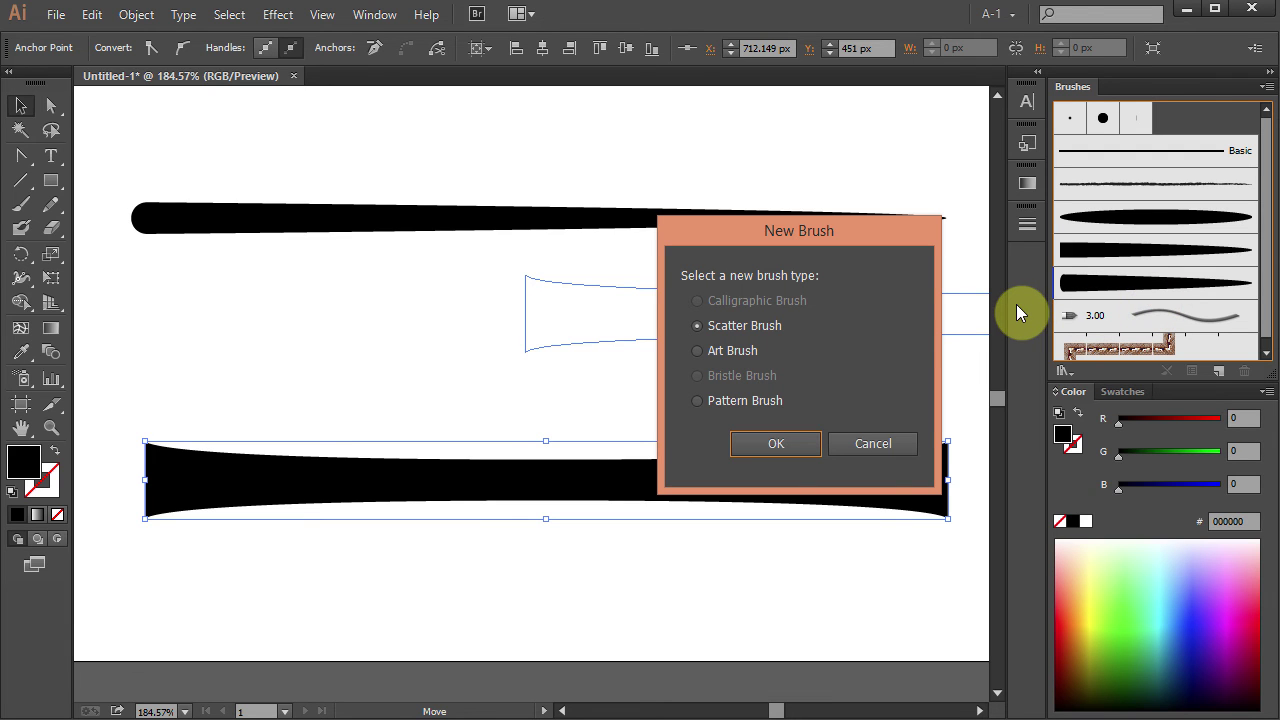
pyautogui.click(696, 352)
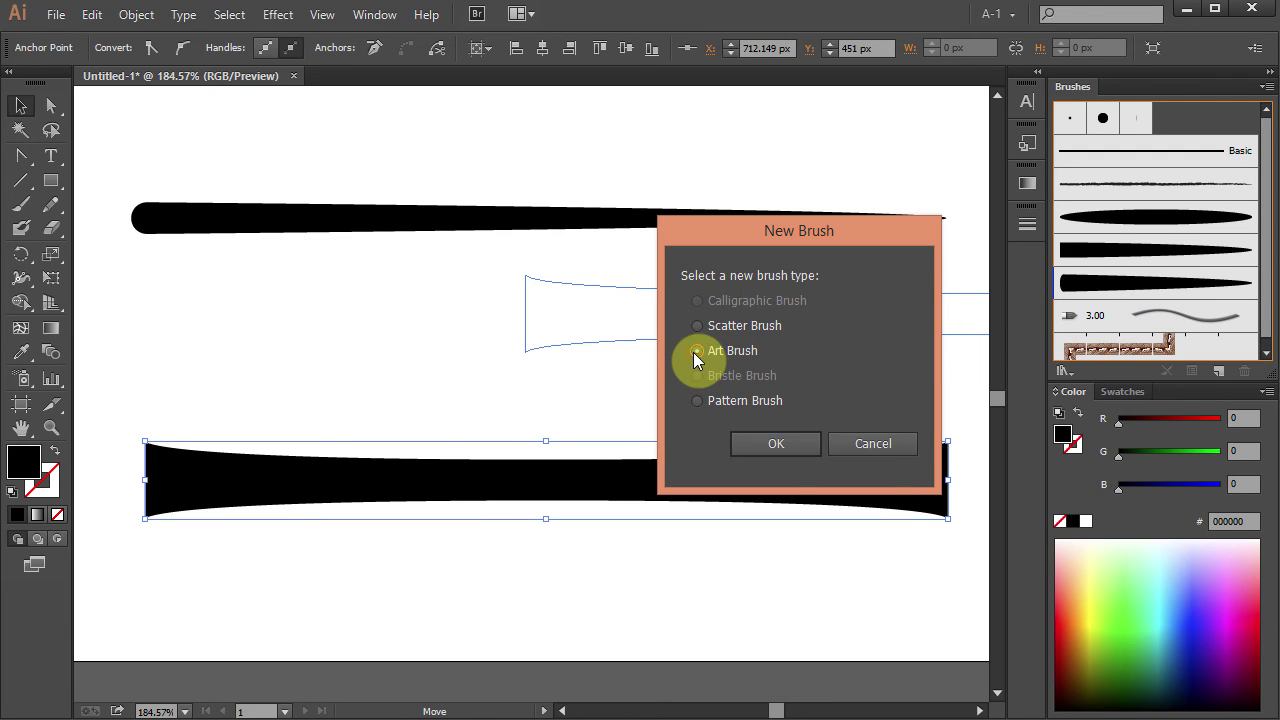
pyautogui.click(797, 445)
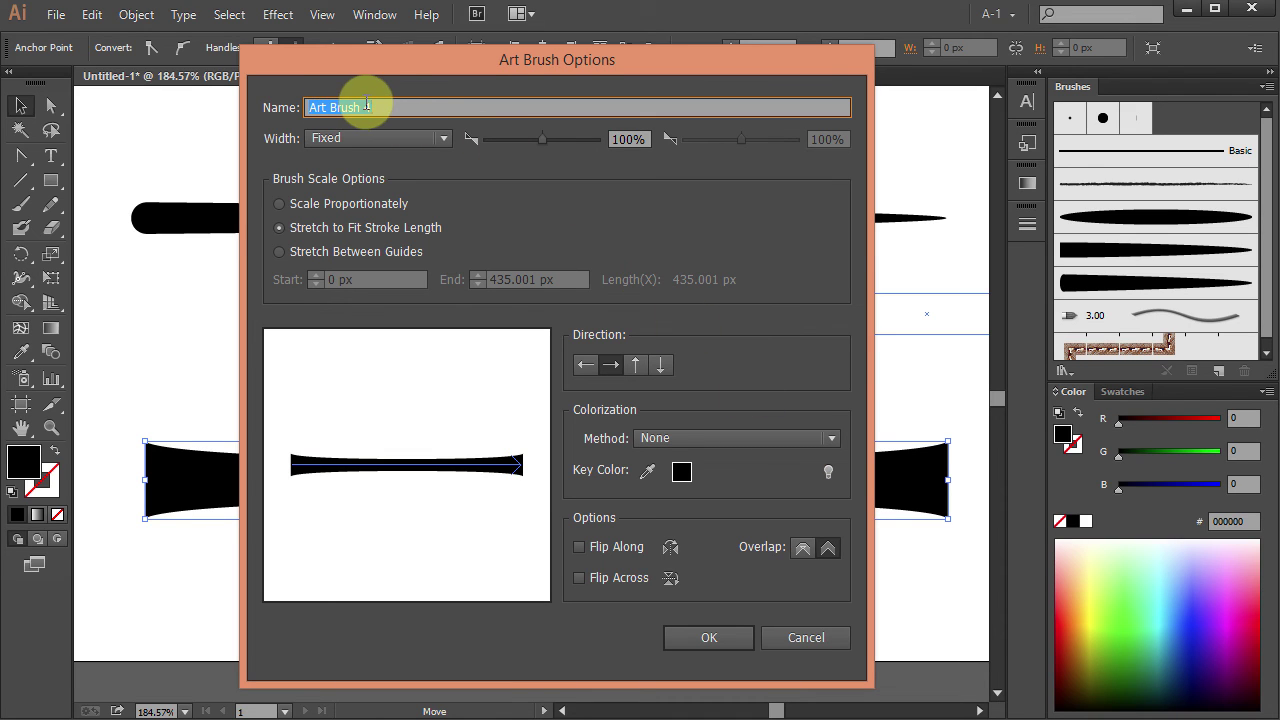
pyautogui.click(833, 438)
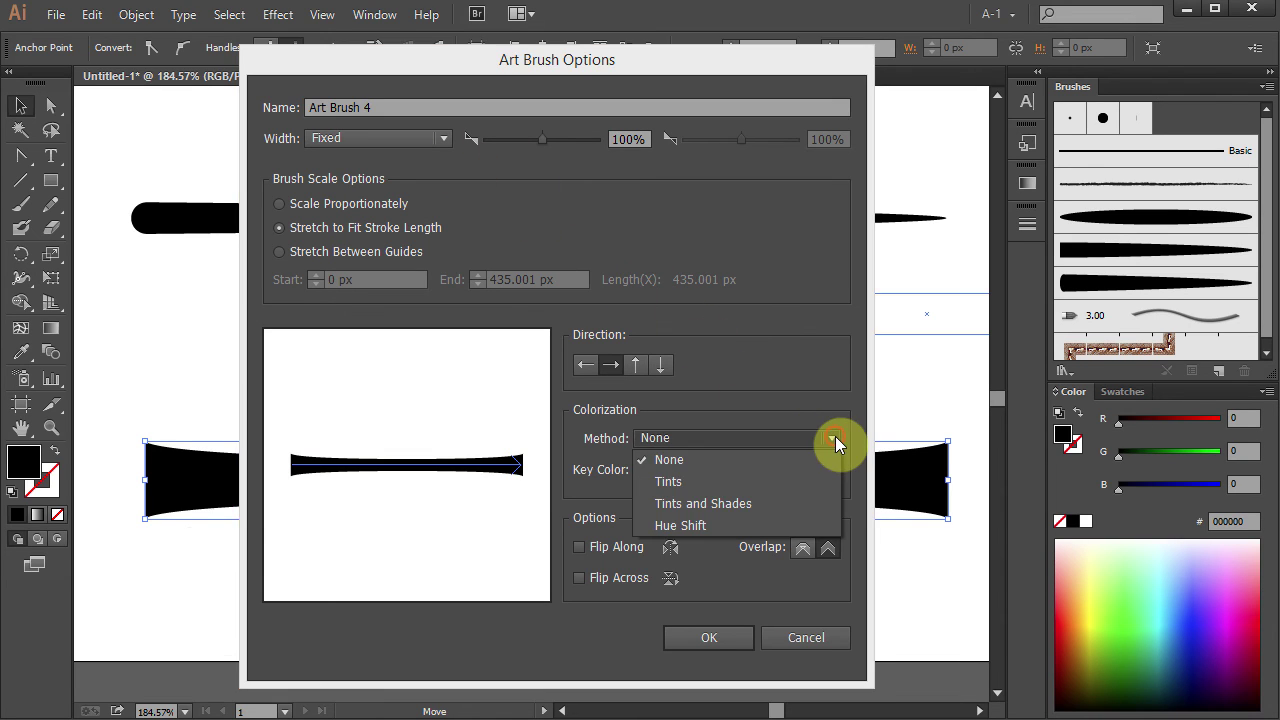
pyautogui.click(710, 476)
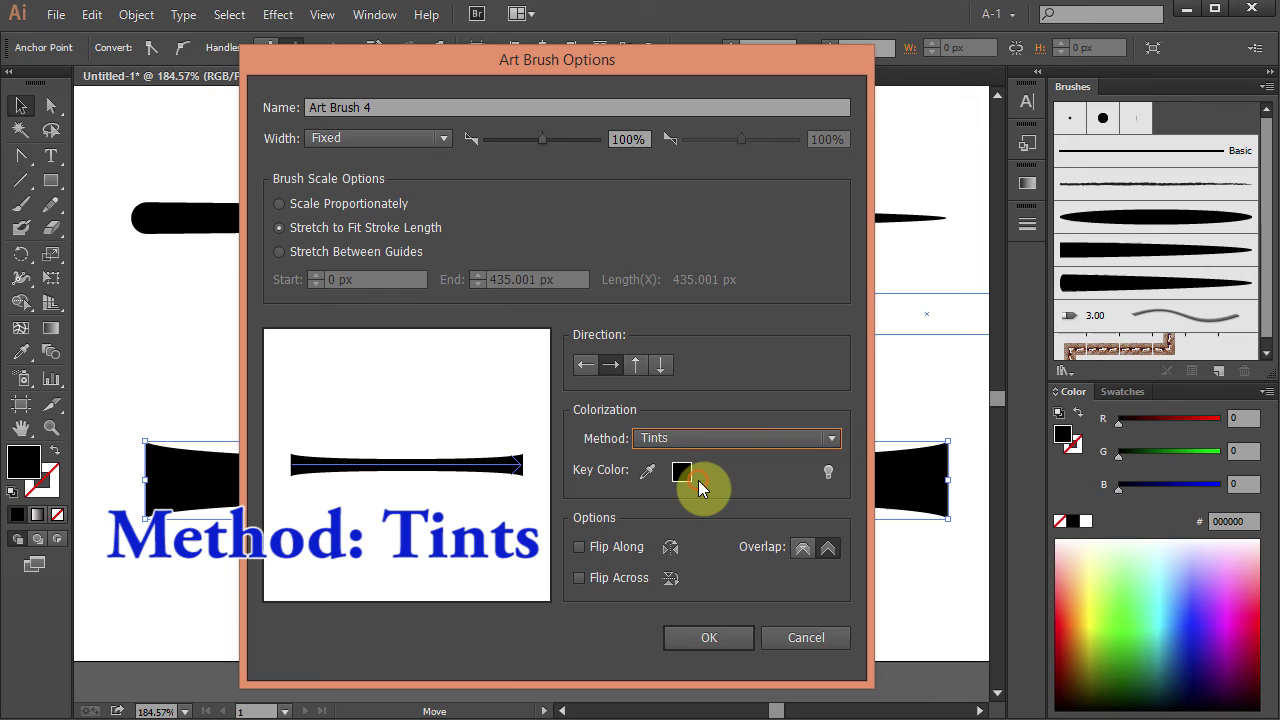
pyautogui.click(733, 640)
pyautogui.hotkey('ctrl', '0')
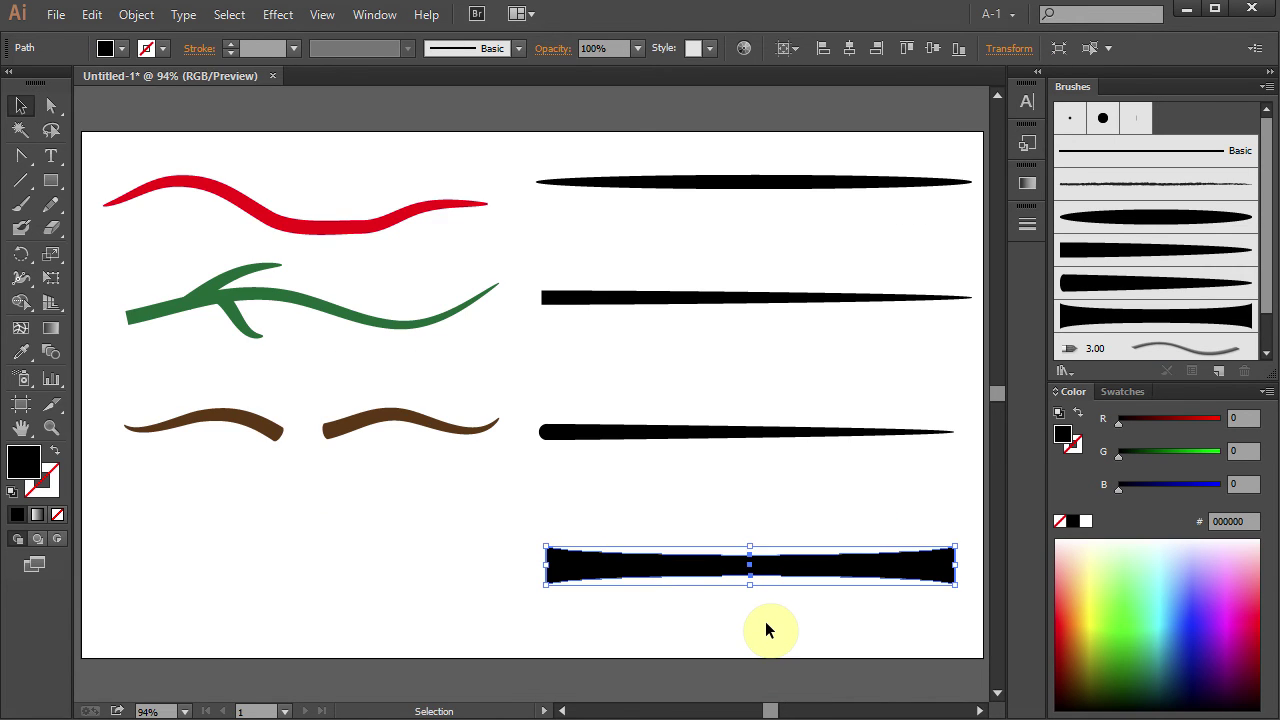
pyautogui.click(887, 612)
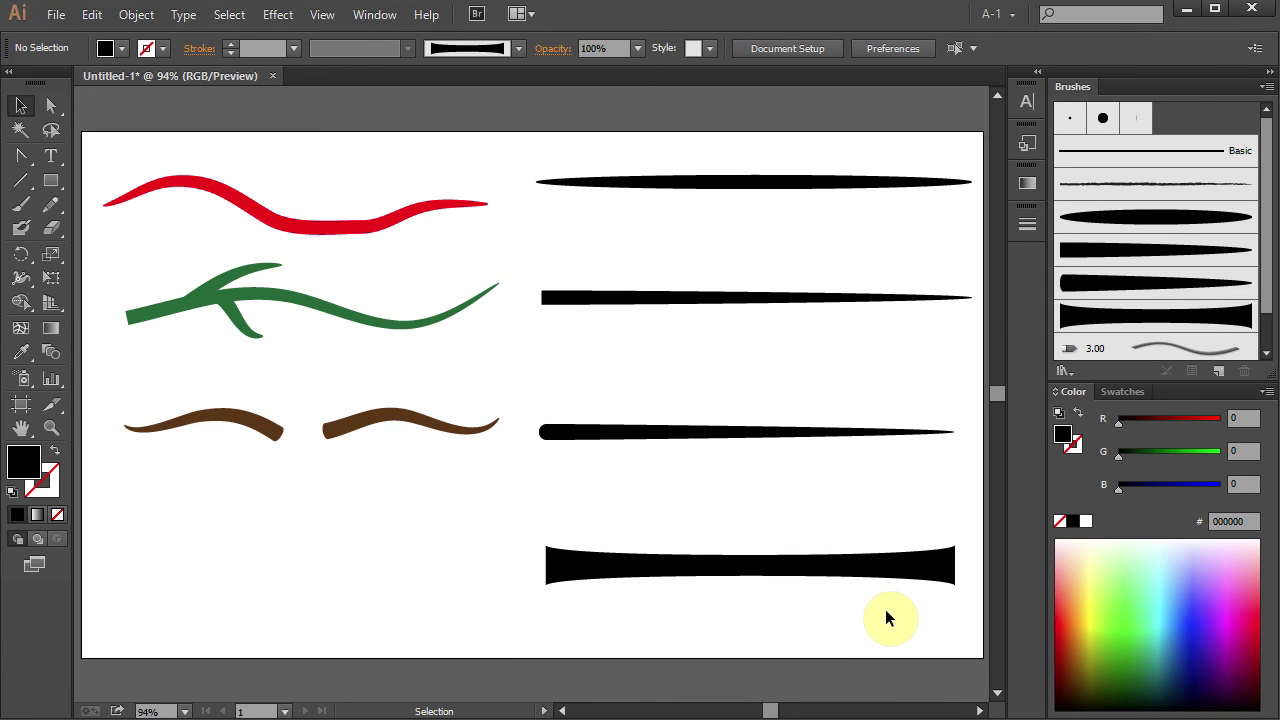
# Step: Paint a magenta looped ribbon stroke below the brown strokes with the new flared brush
pyautogui.press('b')
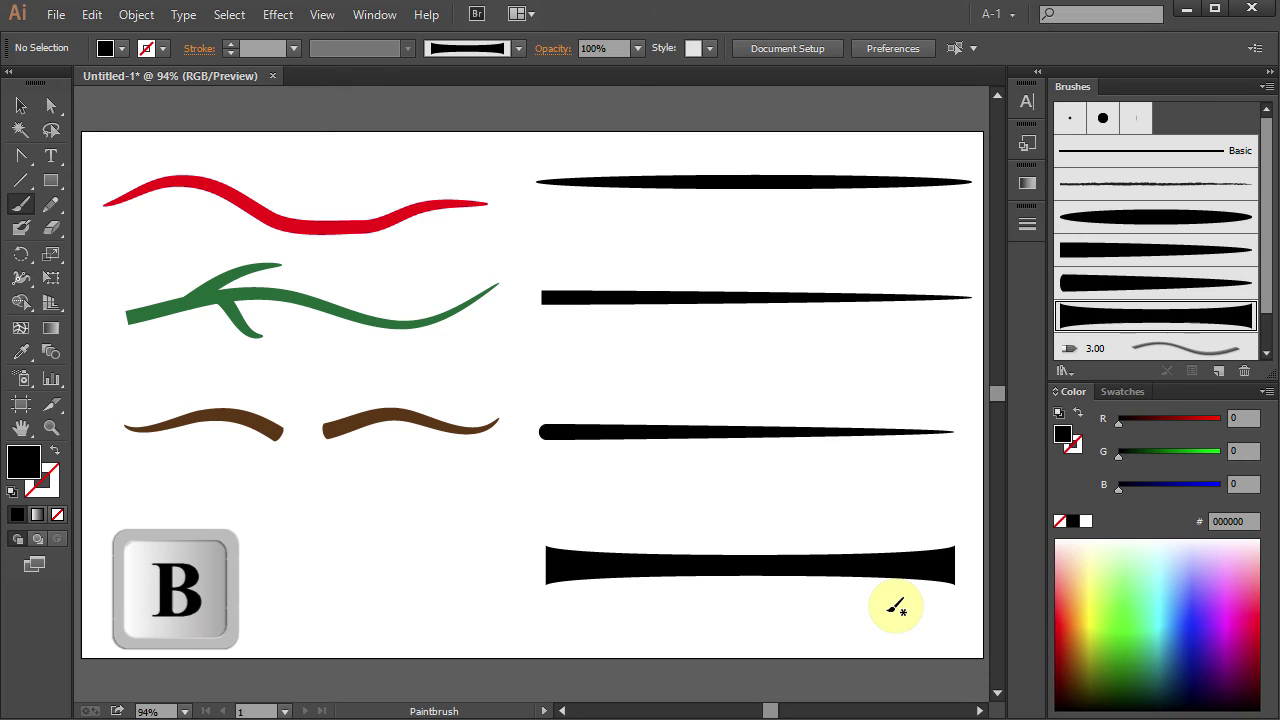
pyautogui.click(1122, 391)
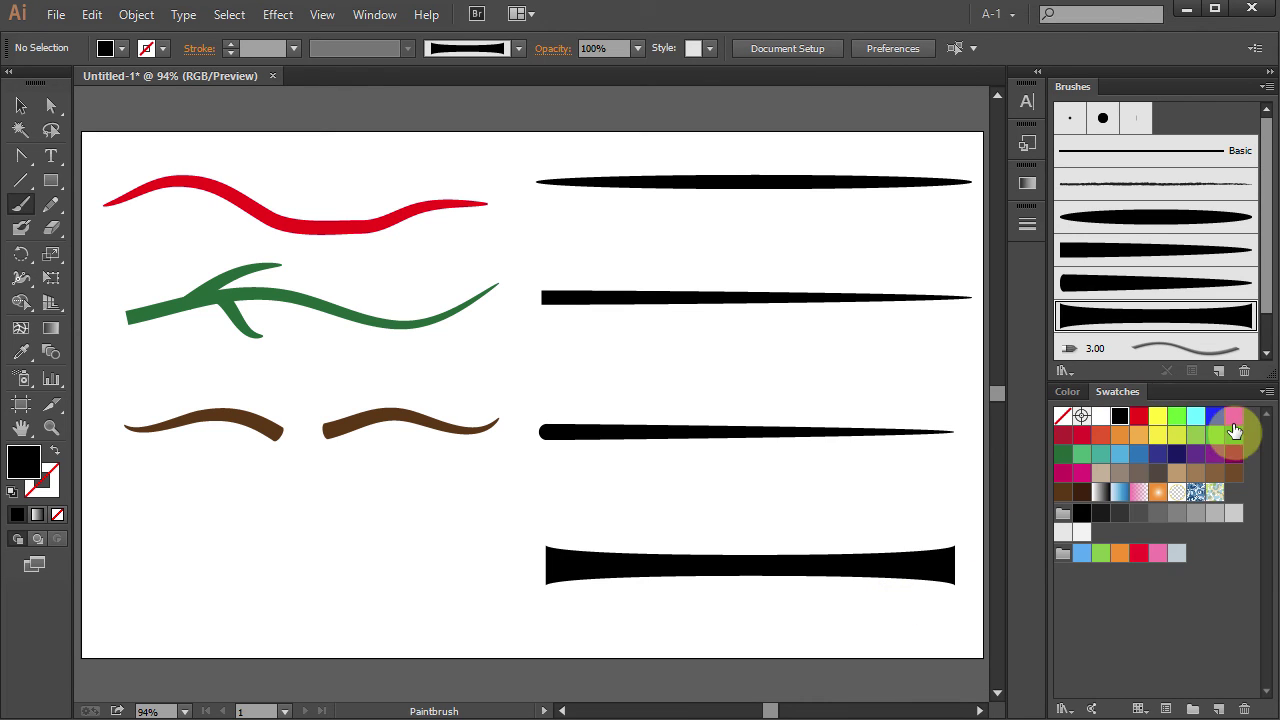
pyautogui.click(1235, 420)
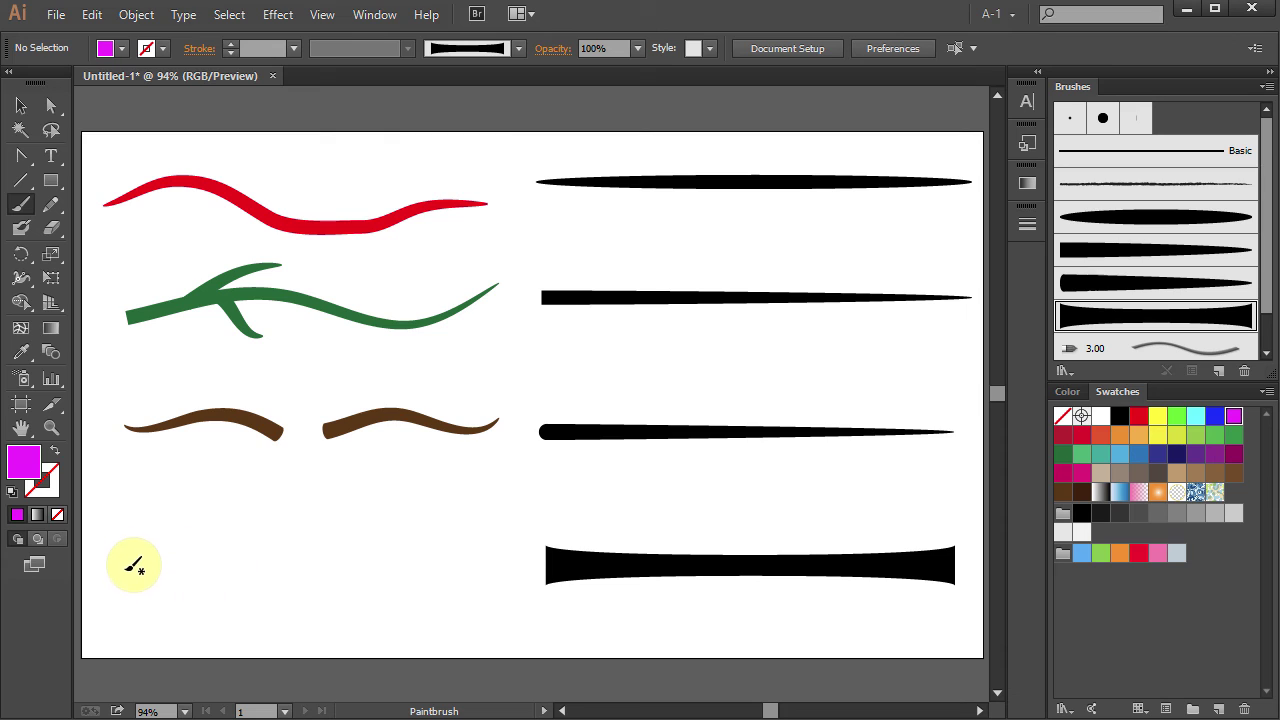
pyautogui.moveTo(123, 547)
pyautogui.mouseDown()
pyautogui.moveTo(419, 583)
pyautogui.moveTo(473, 534)
pyautogui.moveTo(397, 516)
pyautogui.moveTo(211, 617)
pyautogui.moveTo(162, 618)
pyautogui.mouseUp()
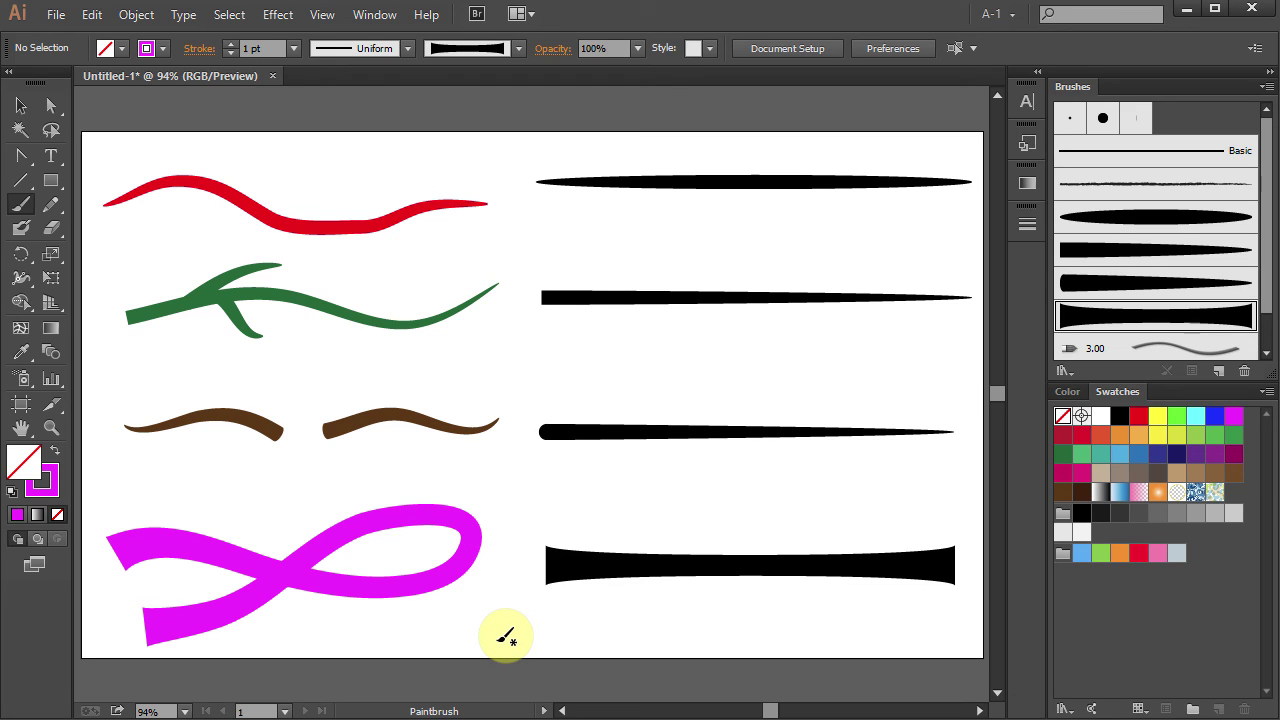
# Step: Save the brushes as a library named "New Brushes" in the Brushes folder
pyautogui.click(1065, 370)
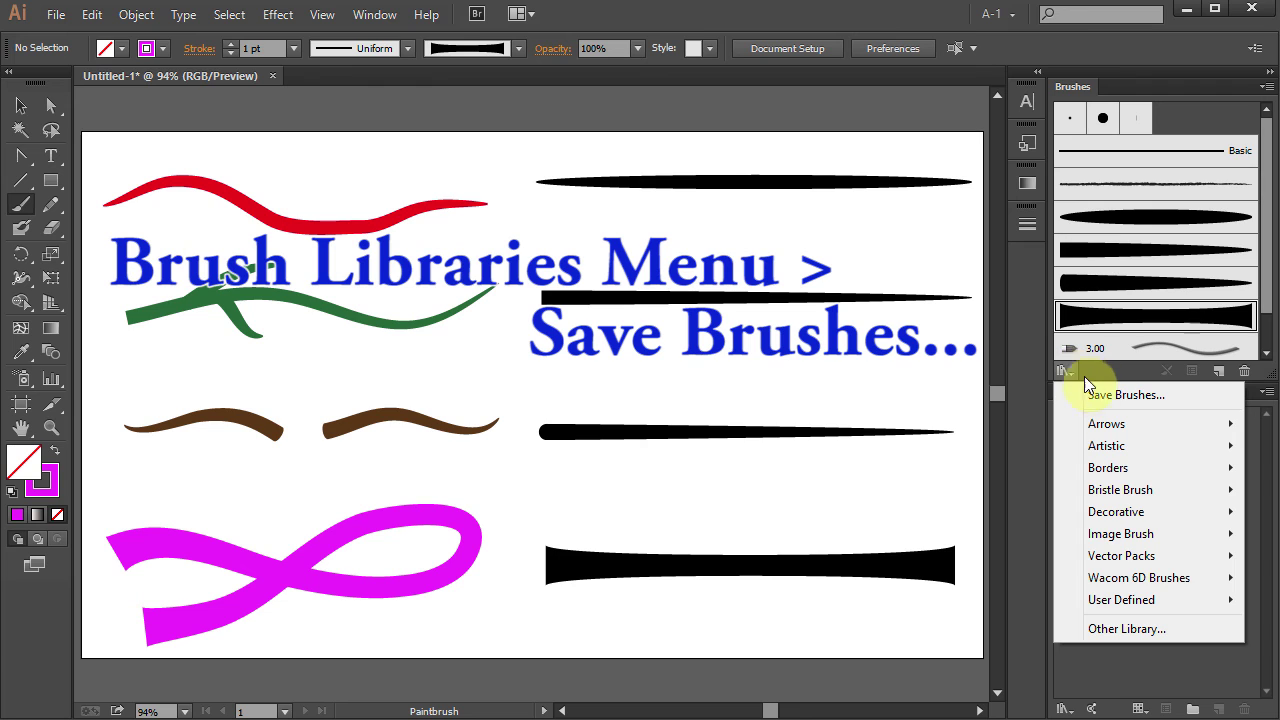
pyautogui.click(1185, 396)
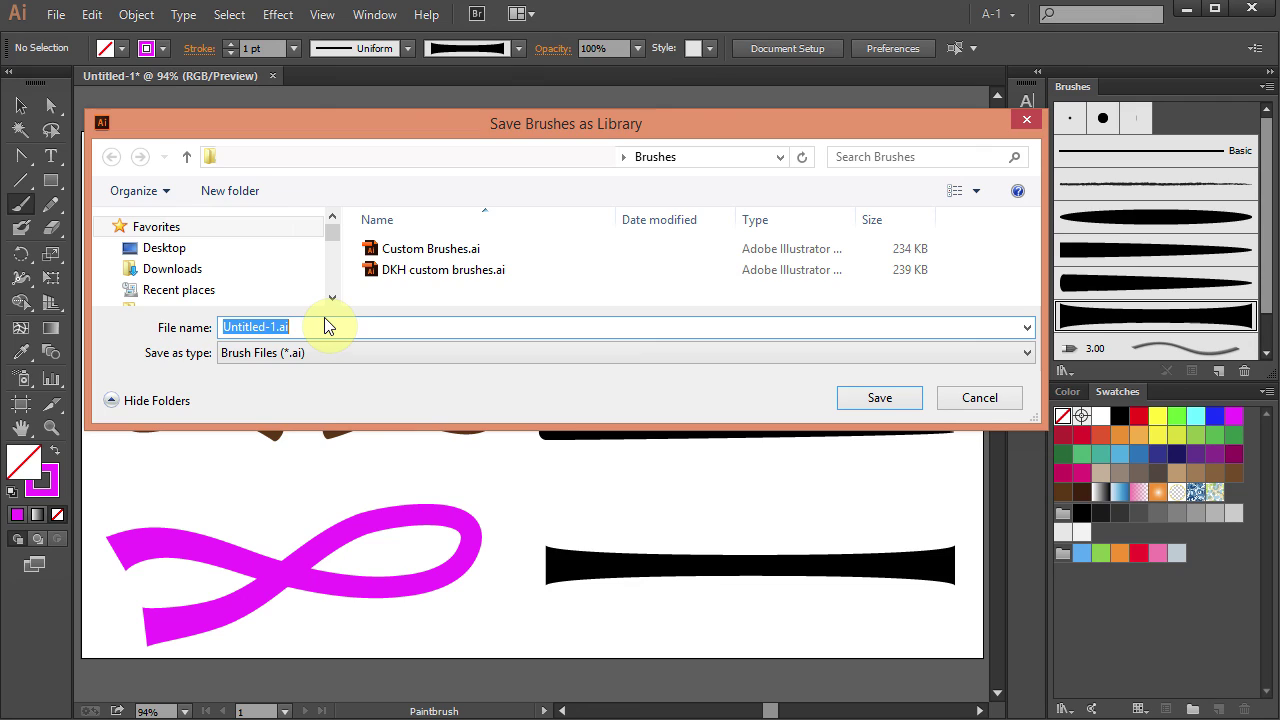
pyautogui.write('New Brushes')
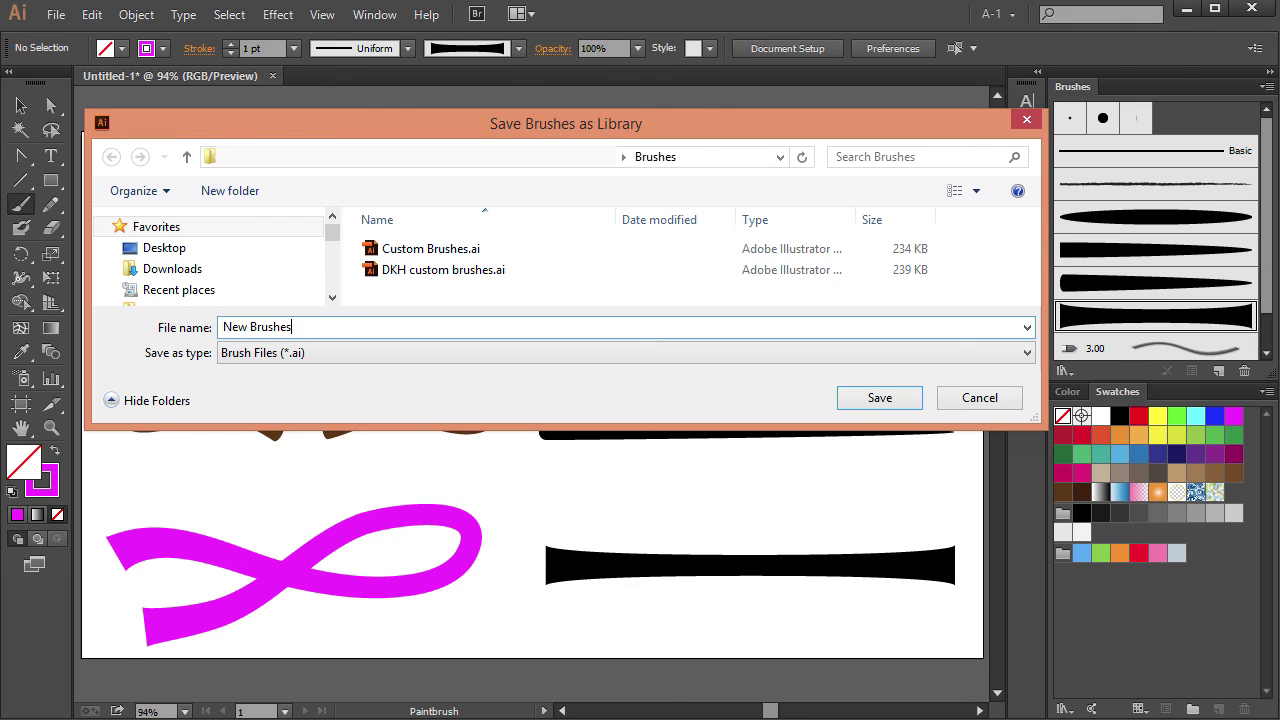
pyautogui.click(890, 402)
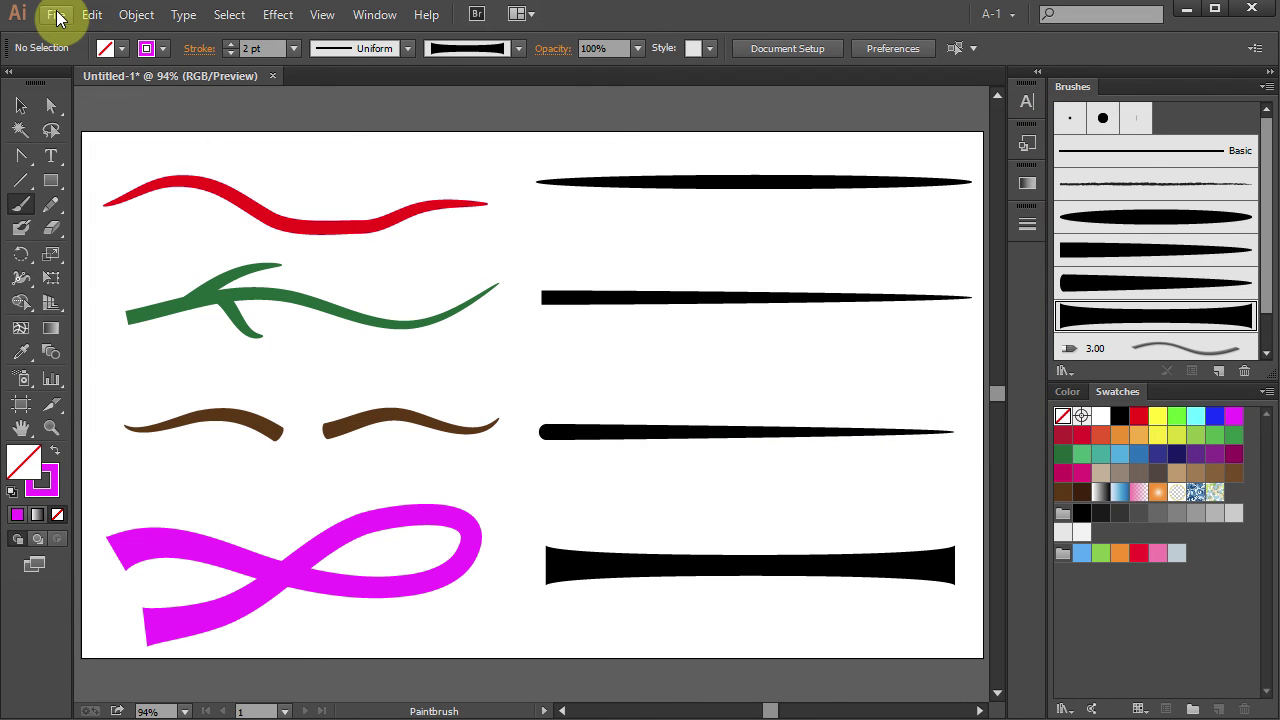
# Step: Create a new 960 x 560 px document with the Web profile and one artboard
pyautogui.click(57, 17)
pyautogui.click(100, 37)
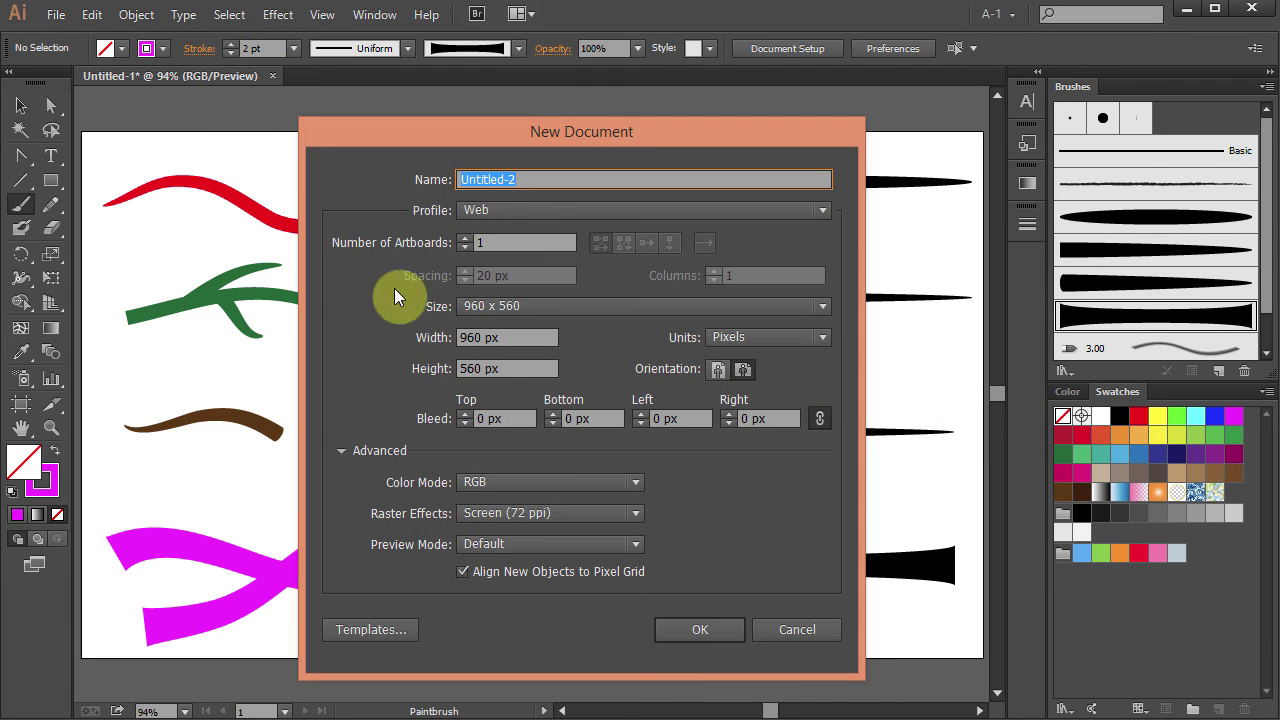
pyautogui.click(735, 634)
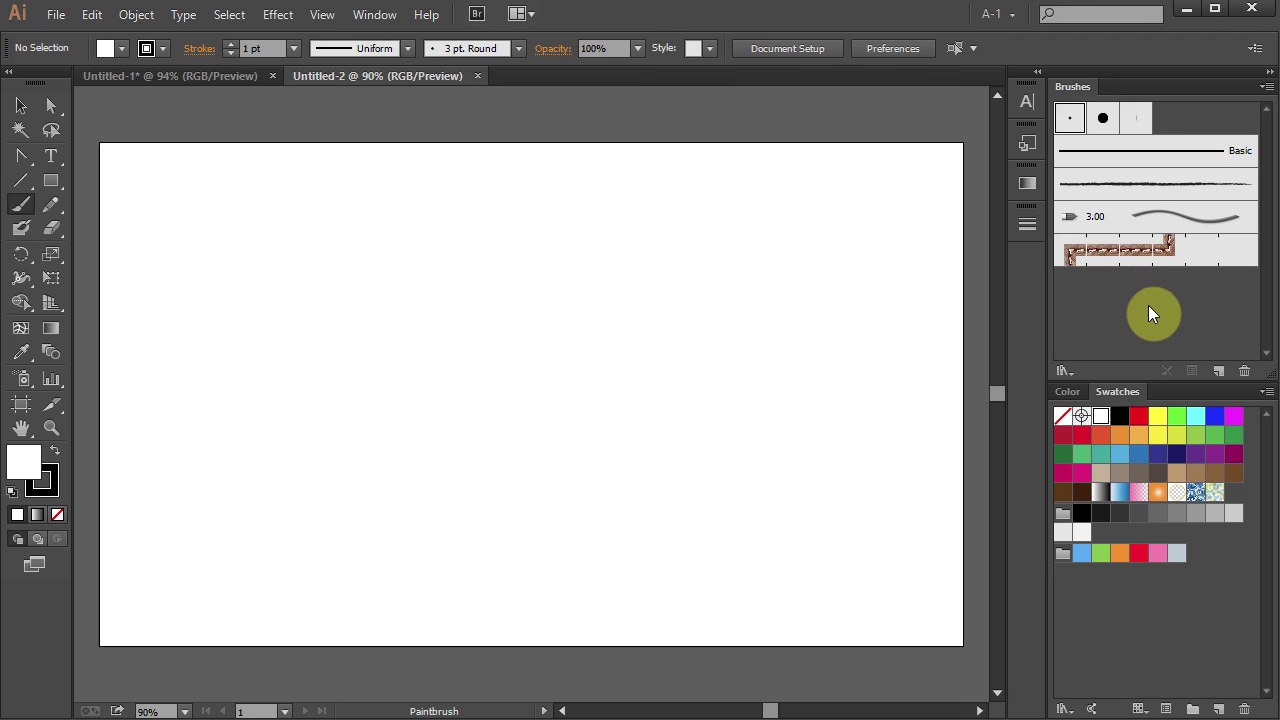
# Step: Load the user-defined "New Brushes" library and dock it alongside the document's own brushes
pyautogui.click(1061, 371)
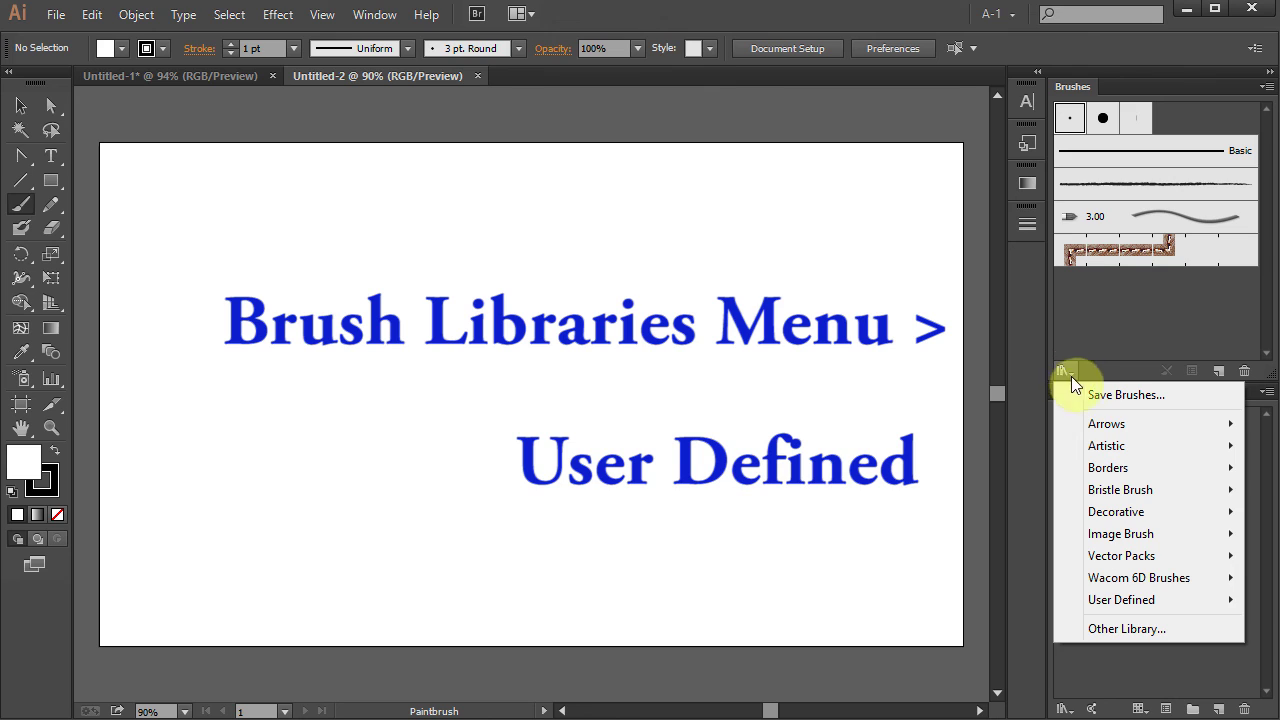
pyautogui.moveTo(1179, 598)
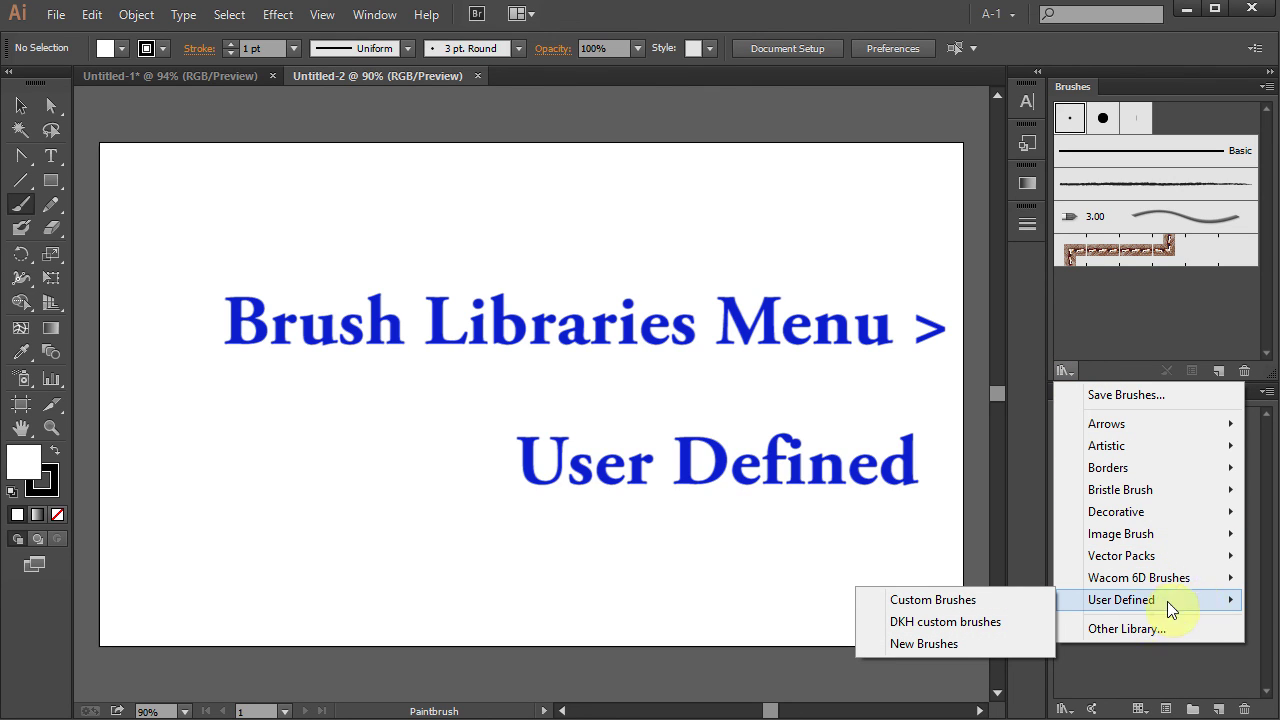
pyautogui.click(972, 645)
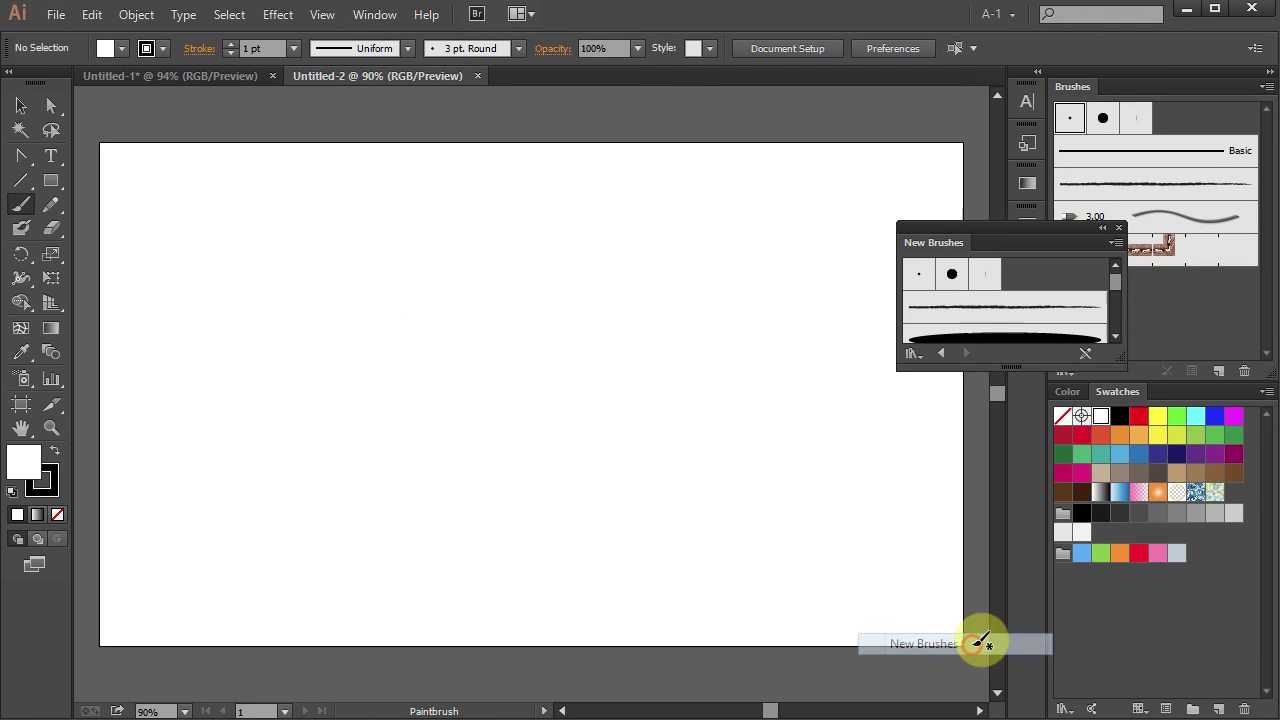
pyautogui.moveTo(934, 248); pyautogui.dragTo(1129, 87)
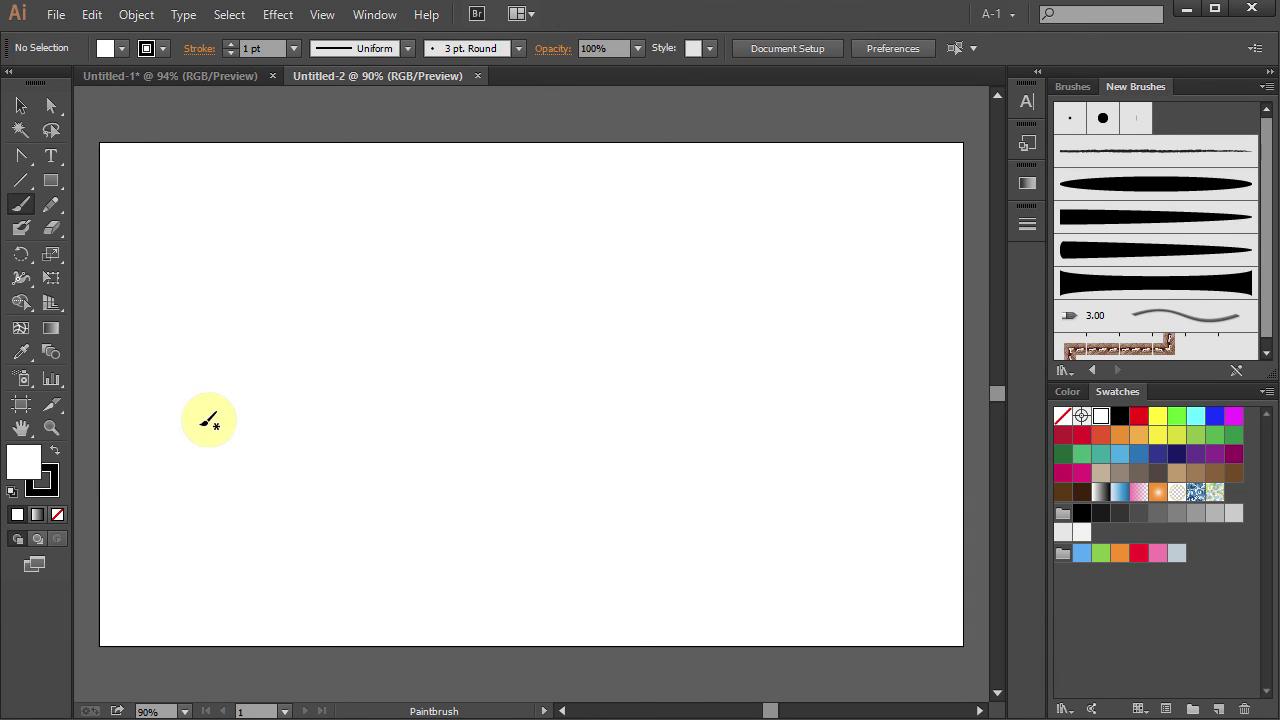
# Step: With no fill and a 3 pt black stroke, paint two arched eye strokes in the artboard's upper half using the brush tapered at both ends
pyautogui.click(57, 514)
pyautogui.click(45, 489)
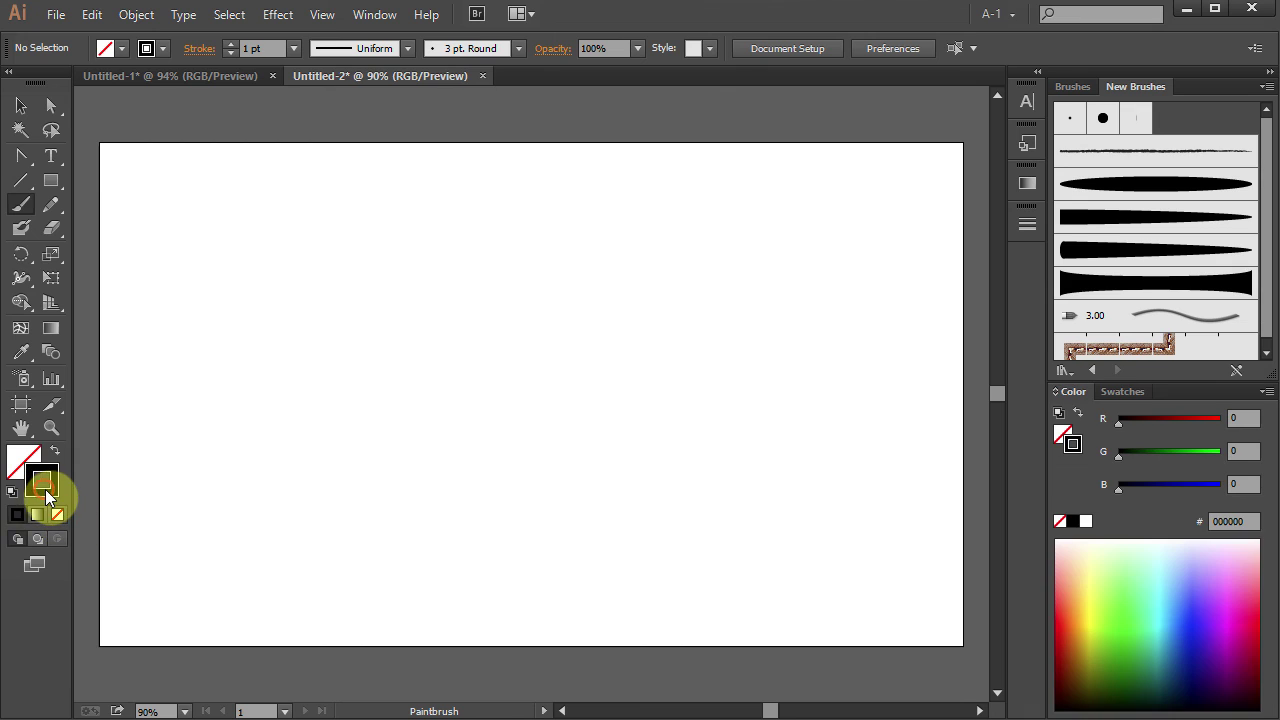
pyautogui.click(1137, 186)
pyautogui.click(294, 48)
pyautogui.click(316, 179)
pyautogui.moveTo(689, 292); pyautogui.dragTo(537, 277)
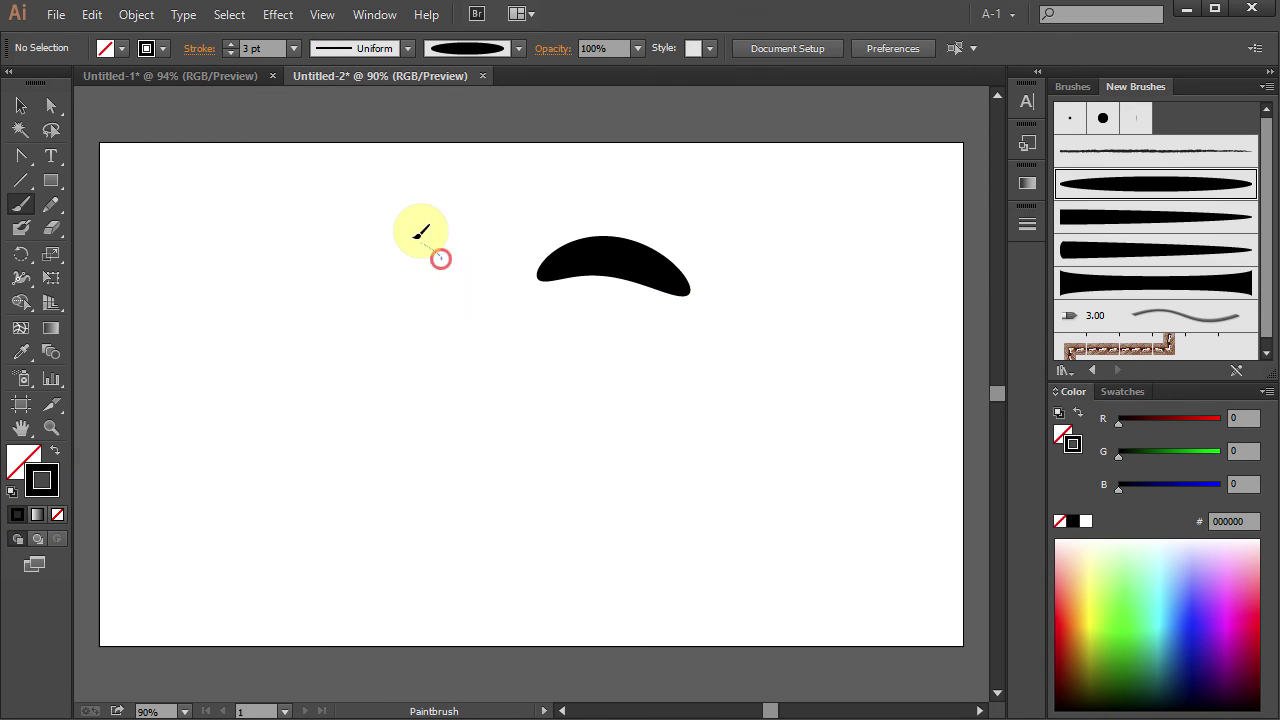
pyautogui.moveTo(443, 255); pyautogui.dragTo(292, 268)
# Step: Paint a wide curved smile below the two eye strokes with the concave flared brush
pyautogui.click(1078, 296)
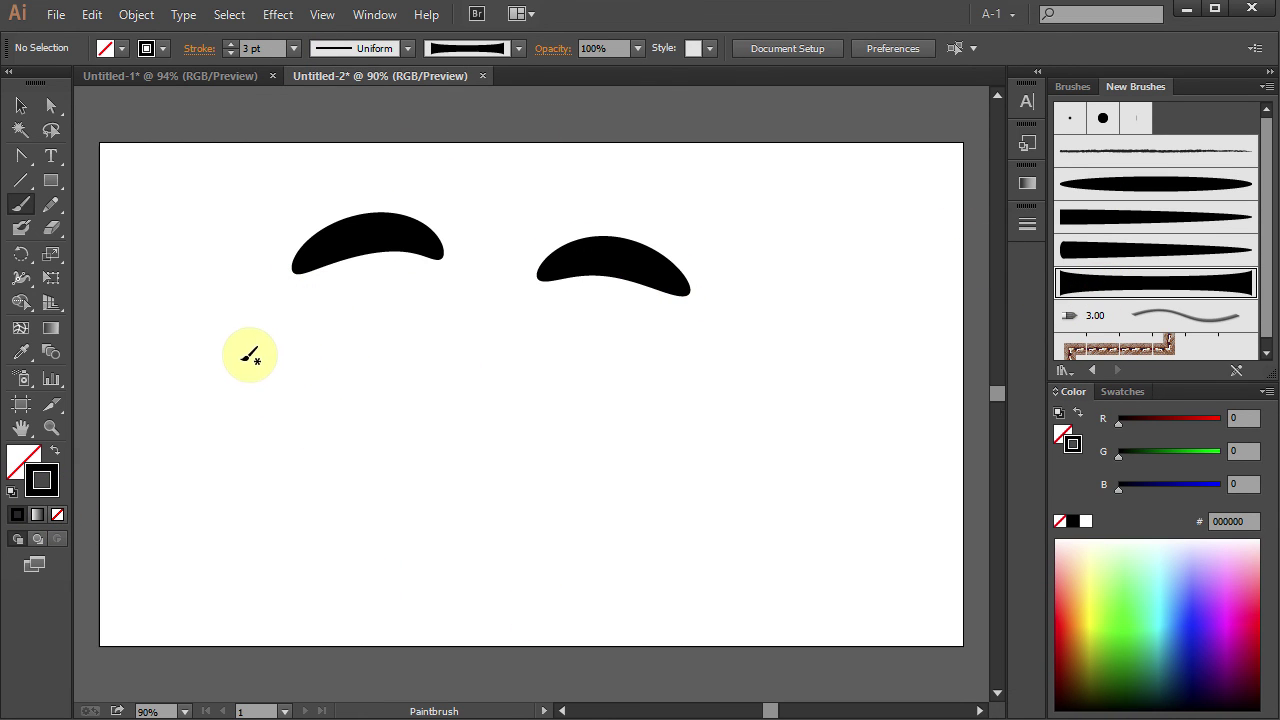
pyautogui.moveTo(249, 351); pyautogui.dragTo(722, 428)
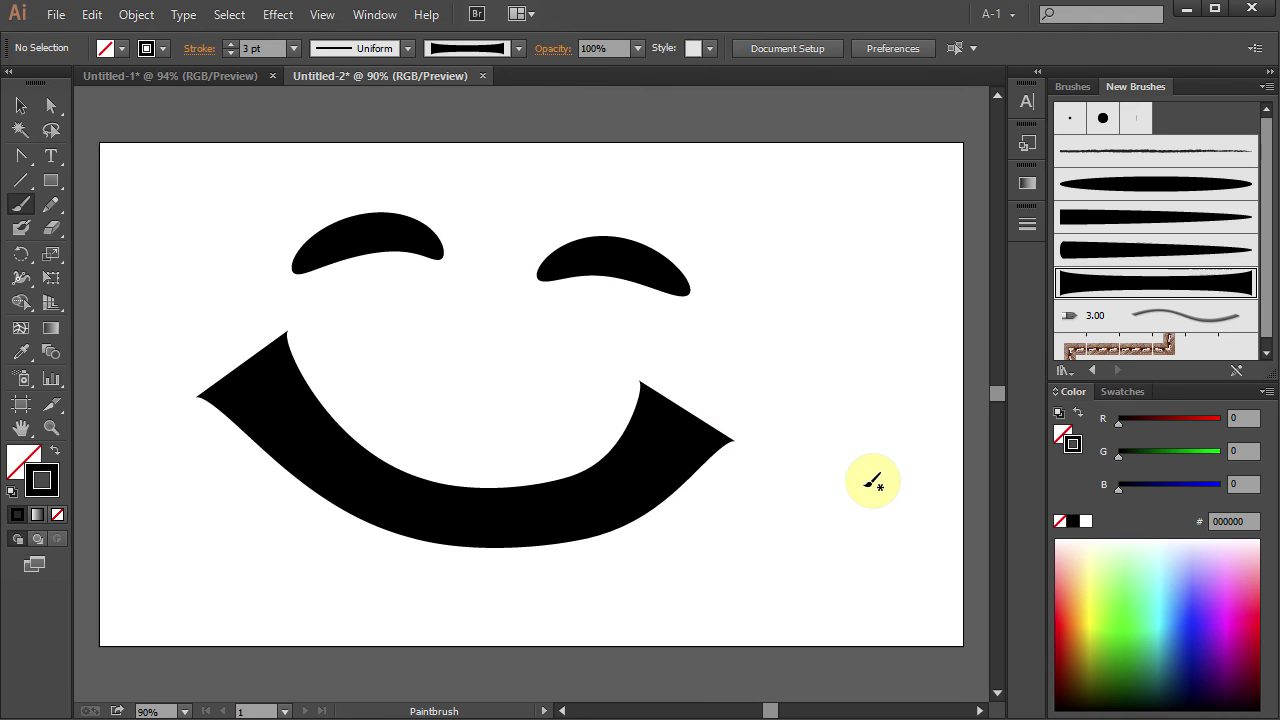